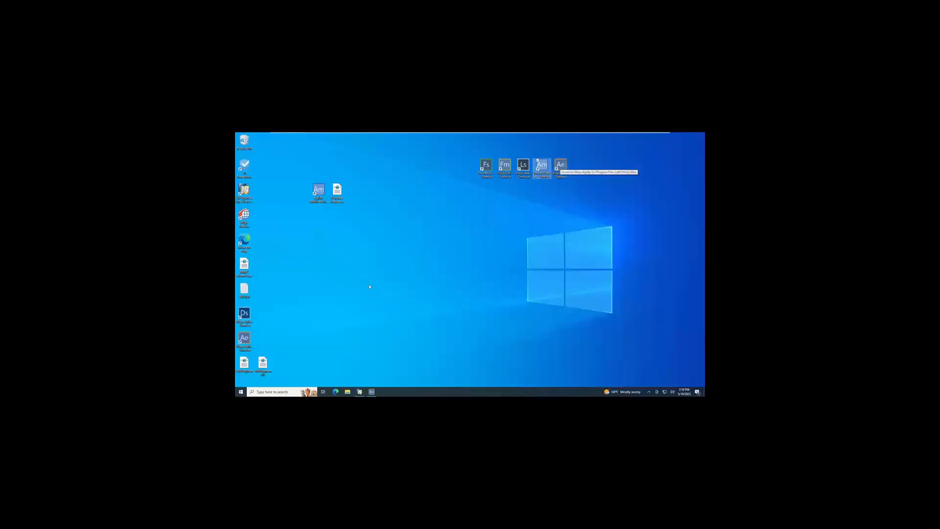
# Switch to Agility Explorer, review the user login definitions under the WMS and Security options, and minimize the window.
pyautogui.click(372, 392)
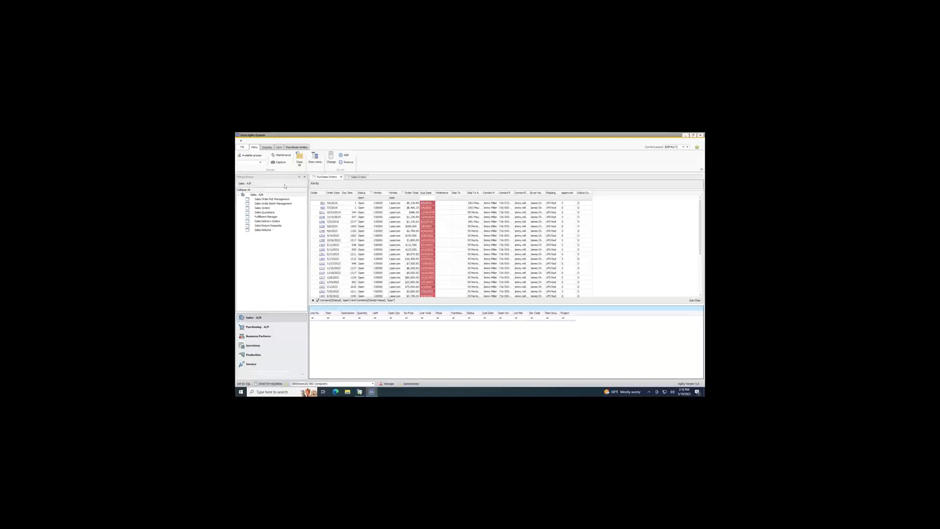
pyautogui.click(243, 150)
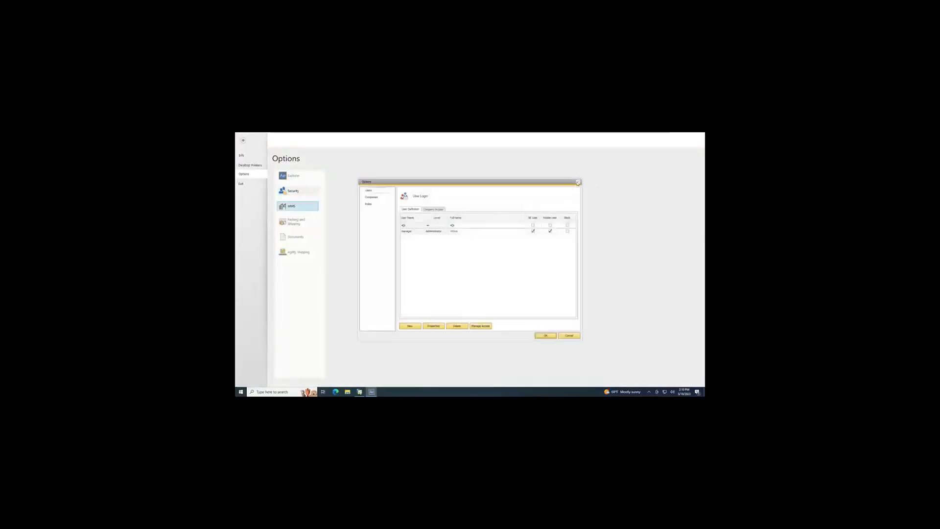
pyautogui.click(578, 182)
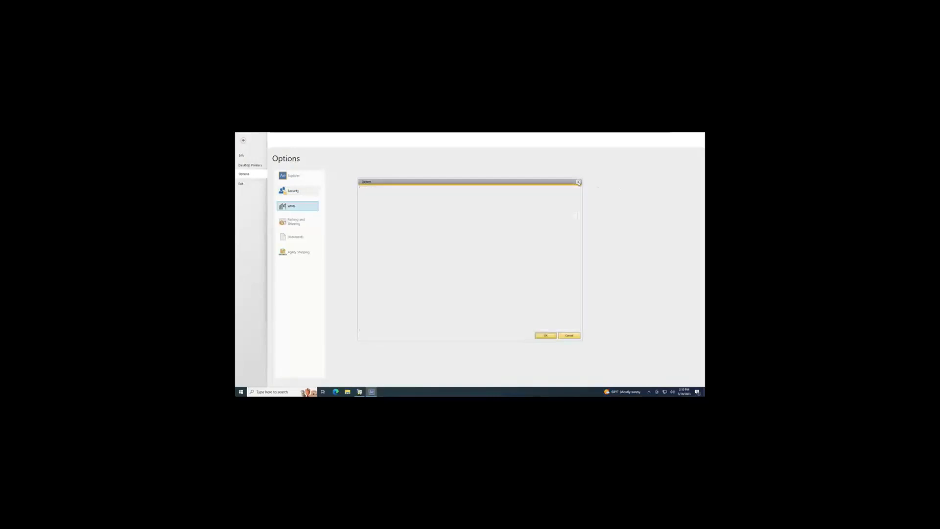
pyautogui.click(313, 192)
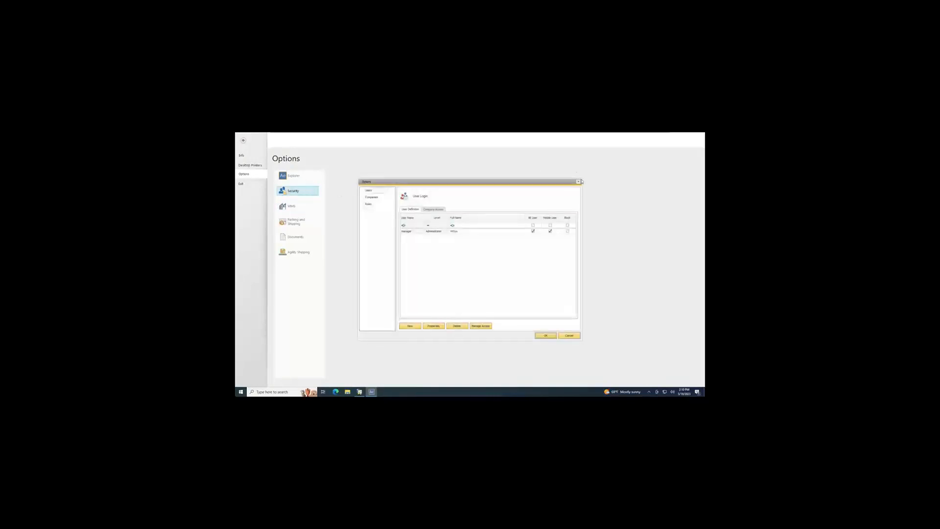
pyautogui.click(580, 181)
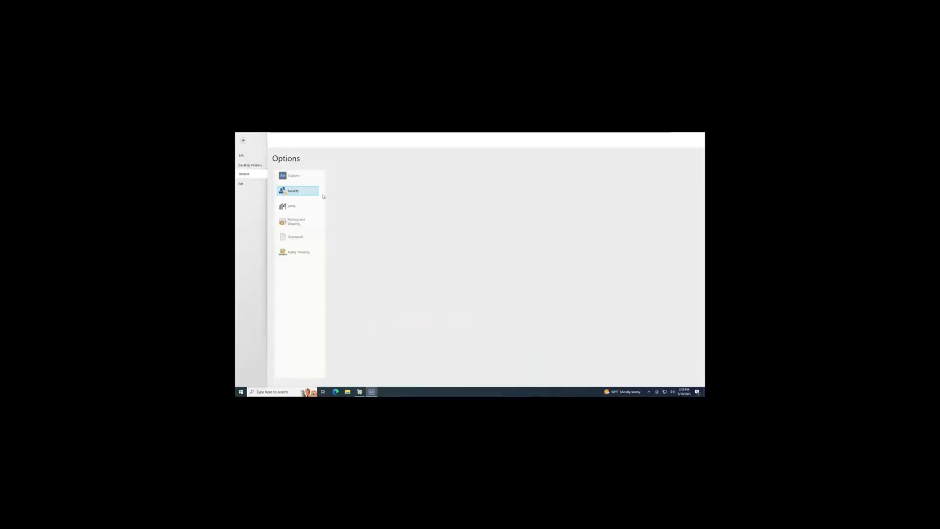
pyautogui.click(244, 140)
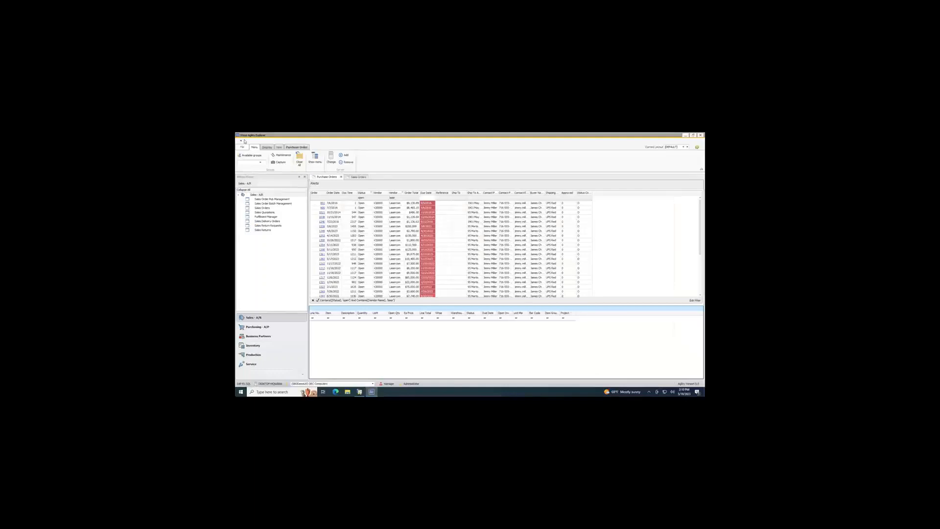
pyautogui.click(686, 137)
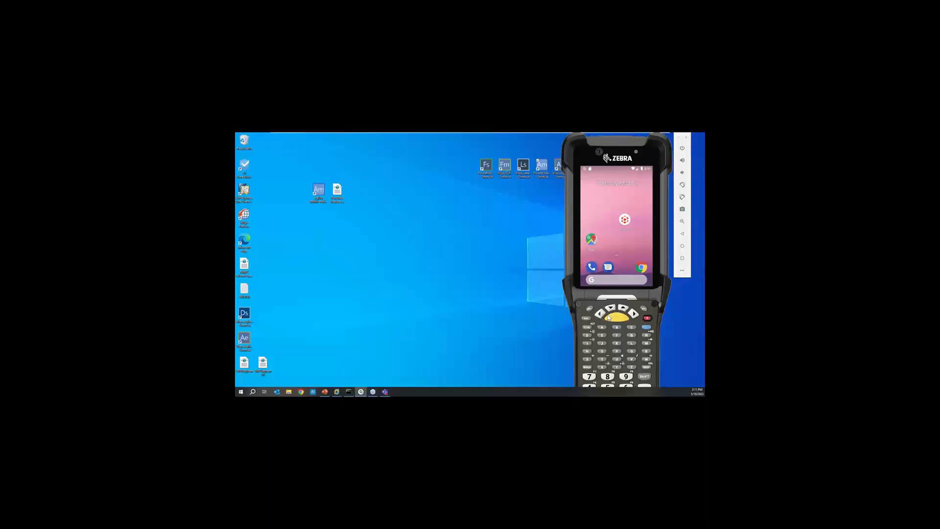
# Launch Agility 360 on the Zebra handheld emulator and log in with the manager username and account password.
pyautogui.click(625, 221)
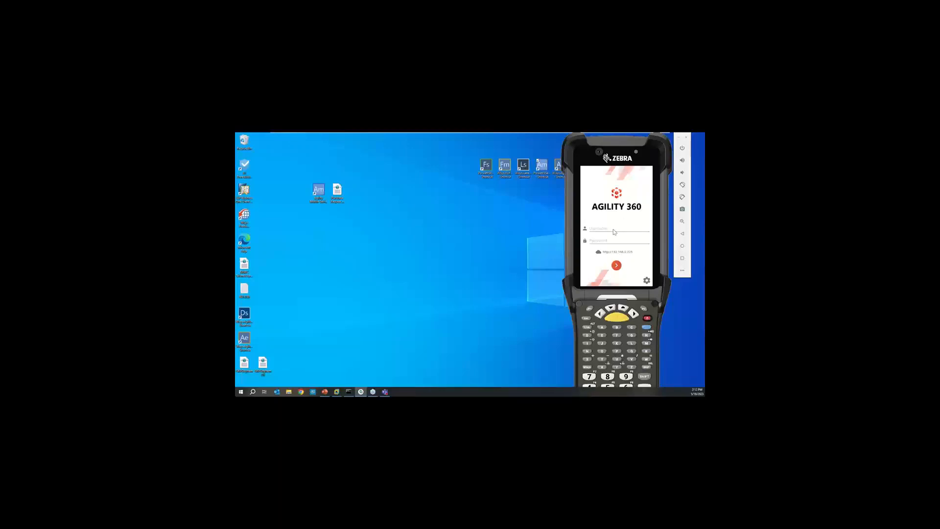
pyautogui.click(615, 230)
pyautogui.write('manager')
pyautogui.press('Tab')
pyautogui.write('••••••r')
pyautogui.press('Return')
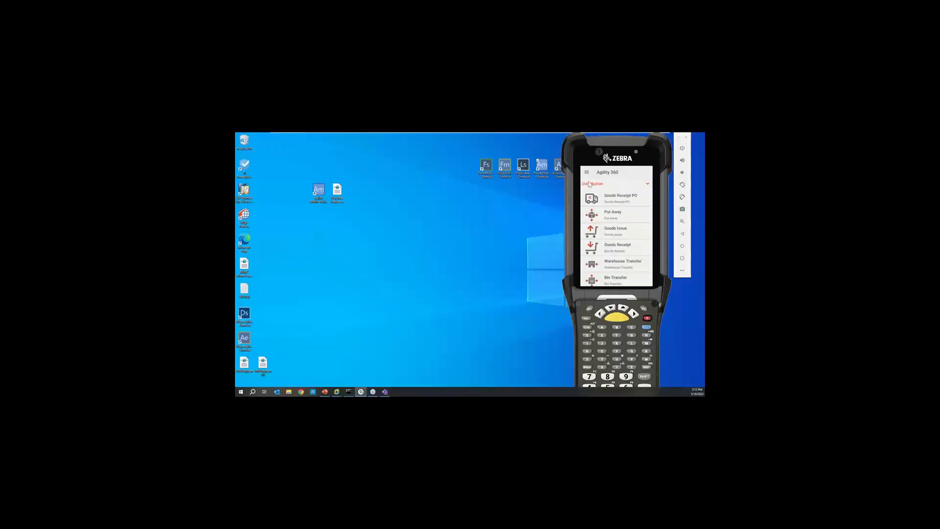
# Open the handheld's device settings and review the default warehouse and bin locations.
pyautogui.click(588, 173)
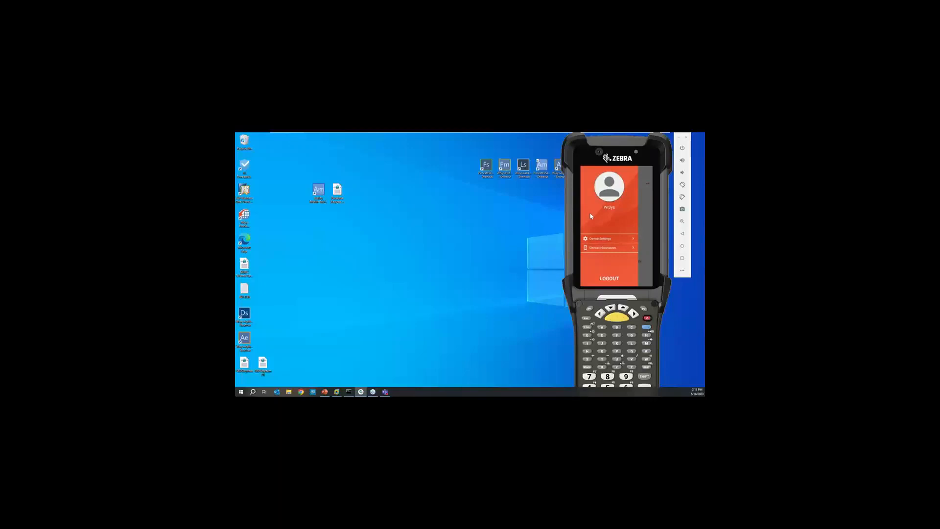
pyautogui.click(609, 240)
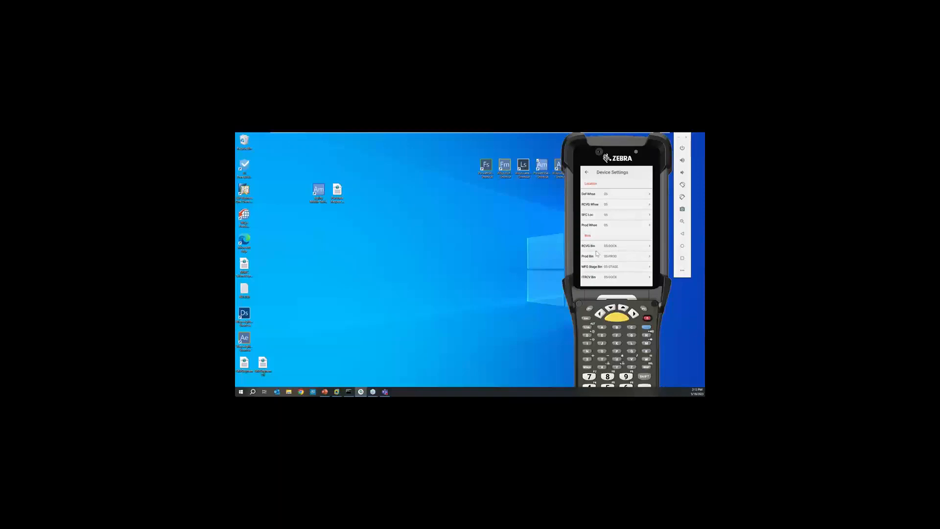
pyautogui.scroll(-1, 614, 251)
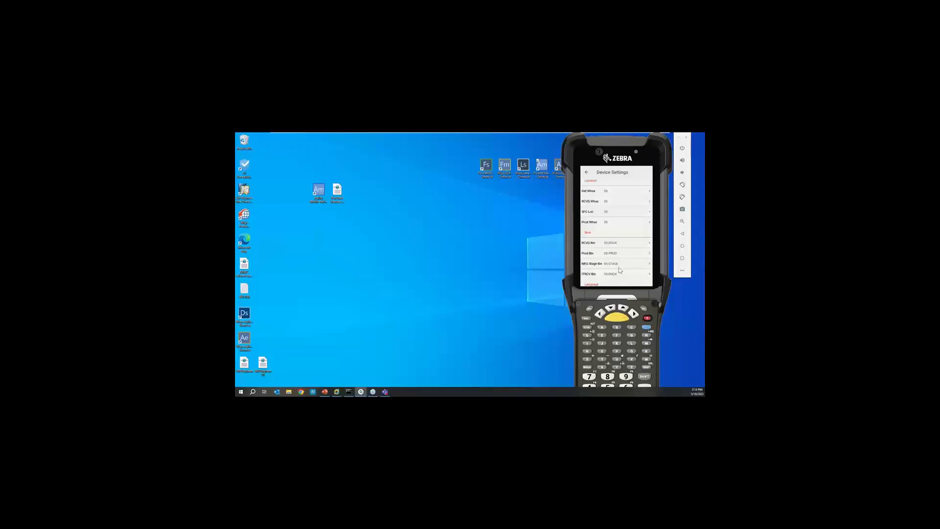
pyautogui.moveTo(618, 251); pyautogui.dragTo(623, 222)
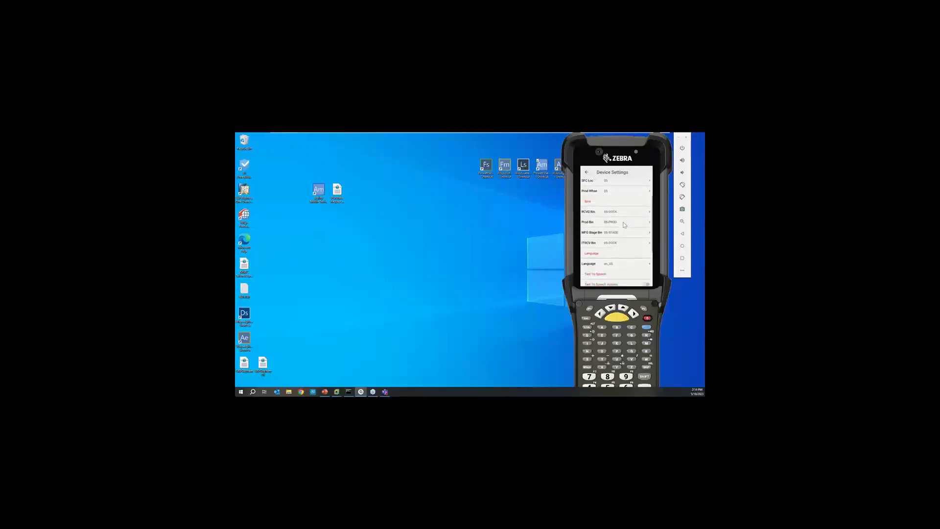
# Set the device language to Spanish (Spain) and return to the application list.
pyautogui.click(640, 266)
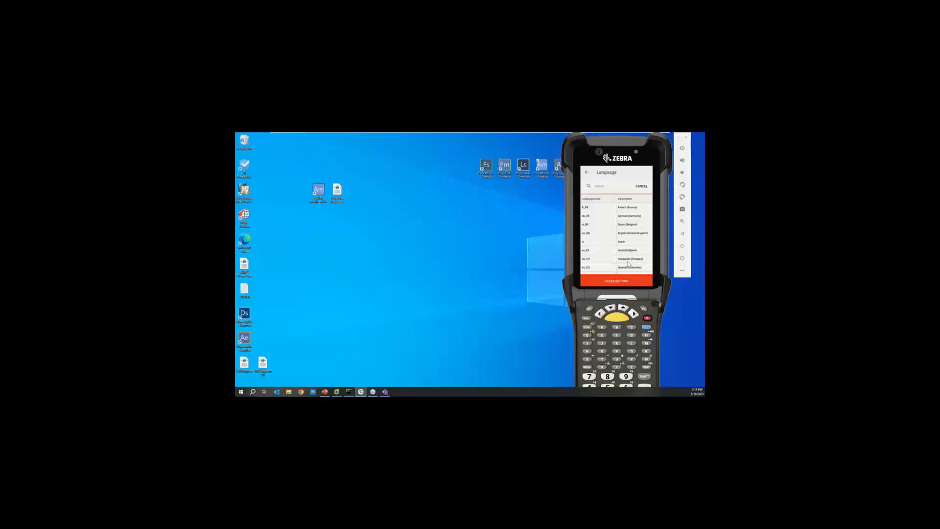
pyautogui.click(625, 253)
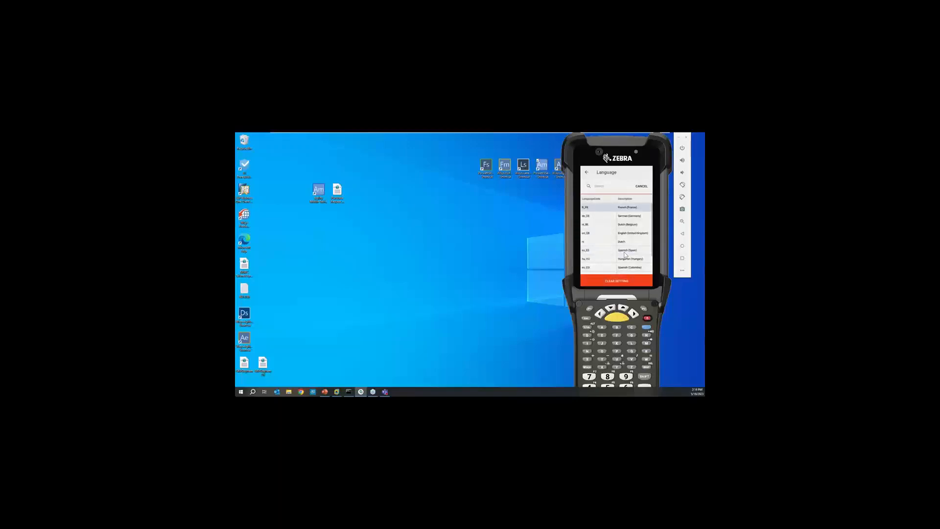
pyautogui.click(612, 254)
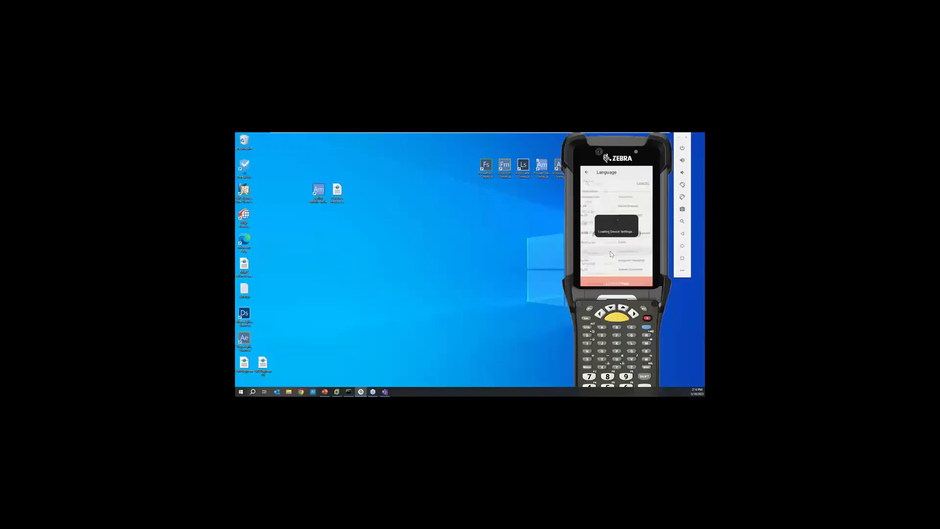
pyautogui.click(587, 174)
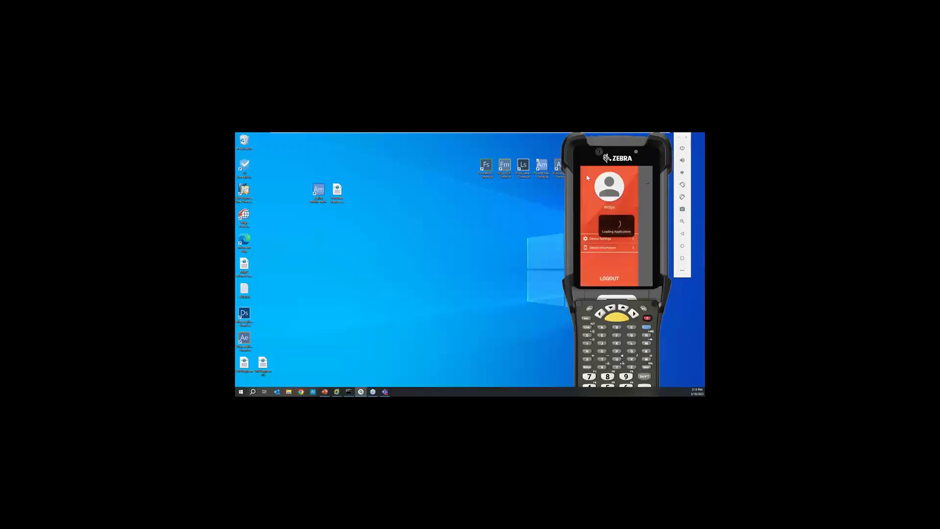
pyautogui.click(643, 201)
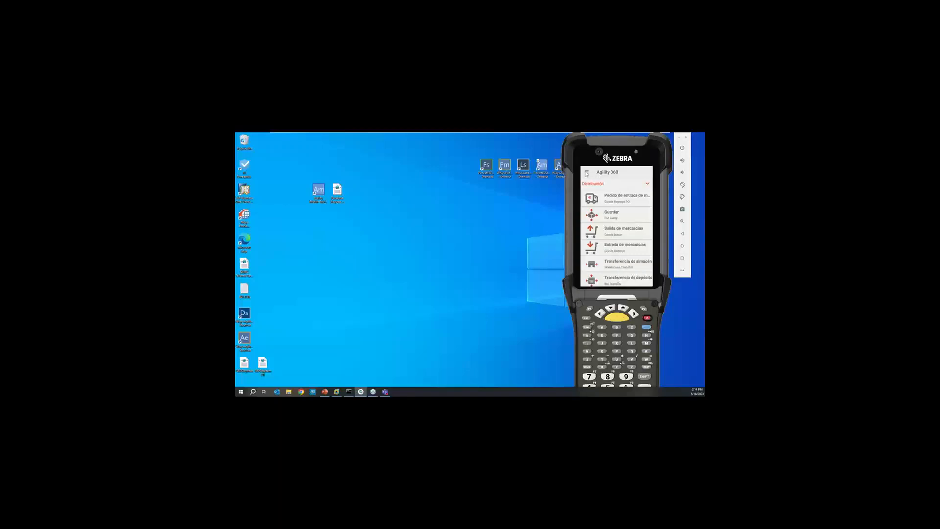
# Set the language in the device settings to English (United States) and return to the application list.
pyautogui.click(586, 172)
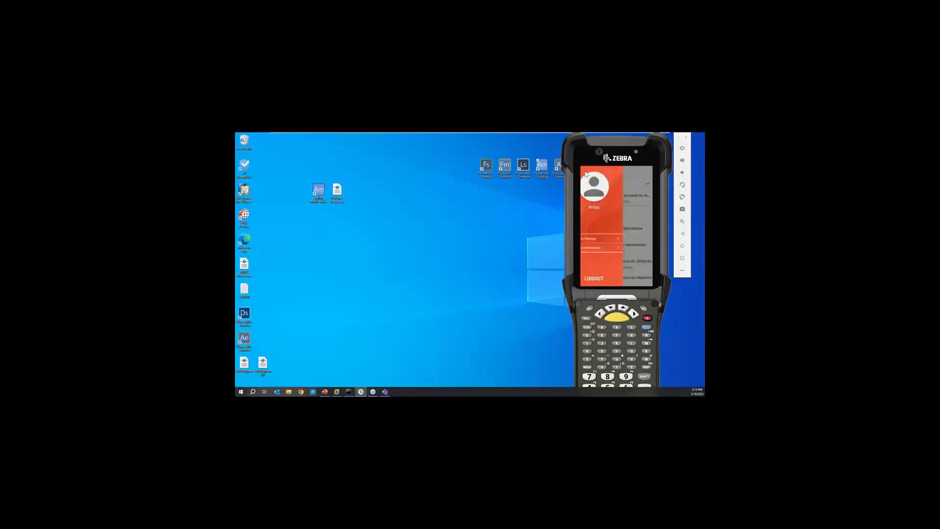
pyautogui.click(604, 240)
pyautogui.scroll(-3, 617, 260)
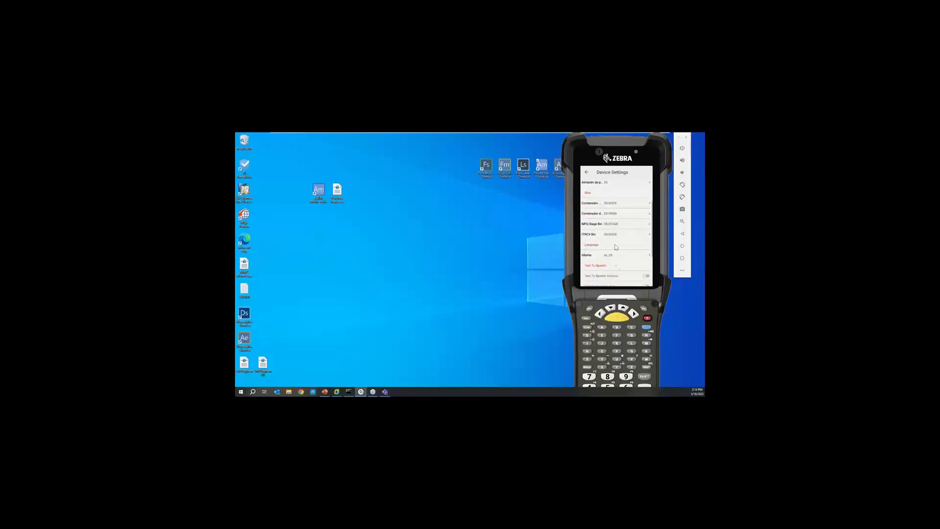
pyautogui.click(618, 256)
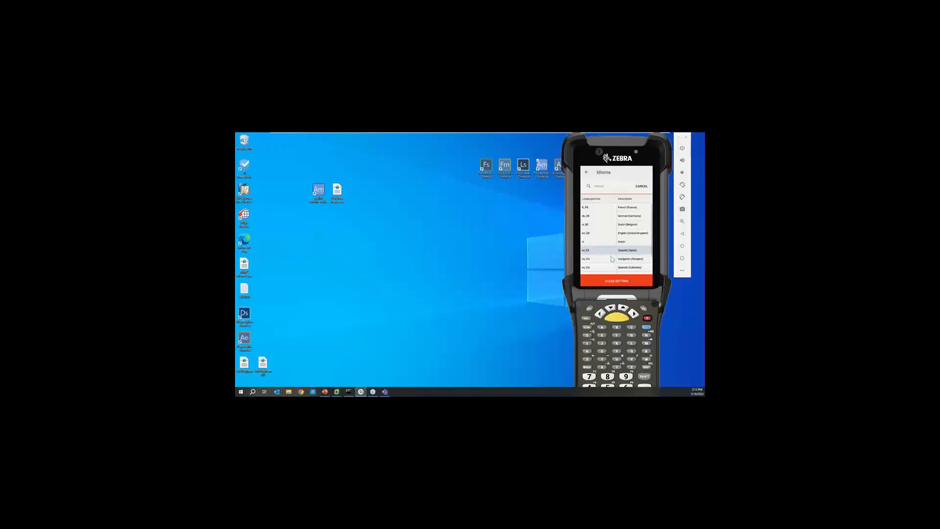
pyautogui.scroll(-1, 607, 245)
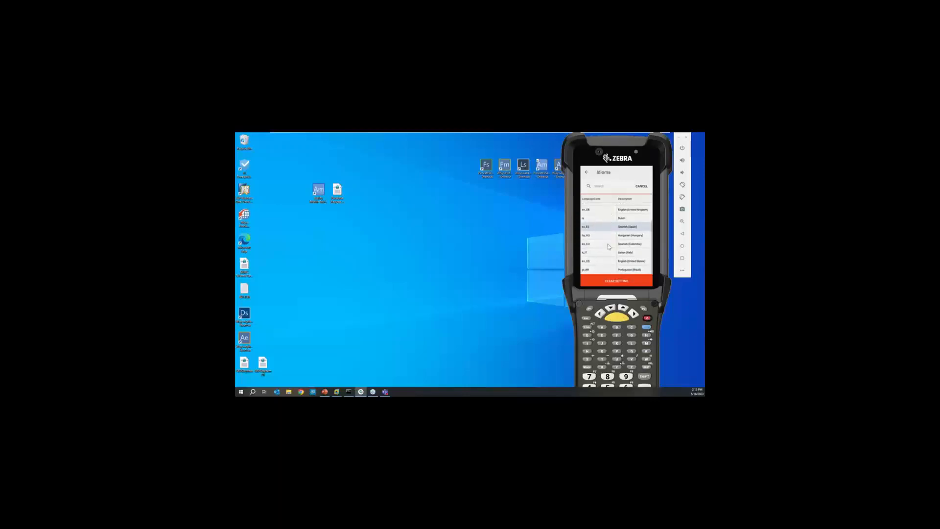
pyautogui.click(608, 261)
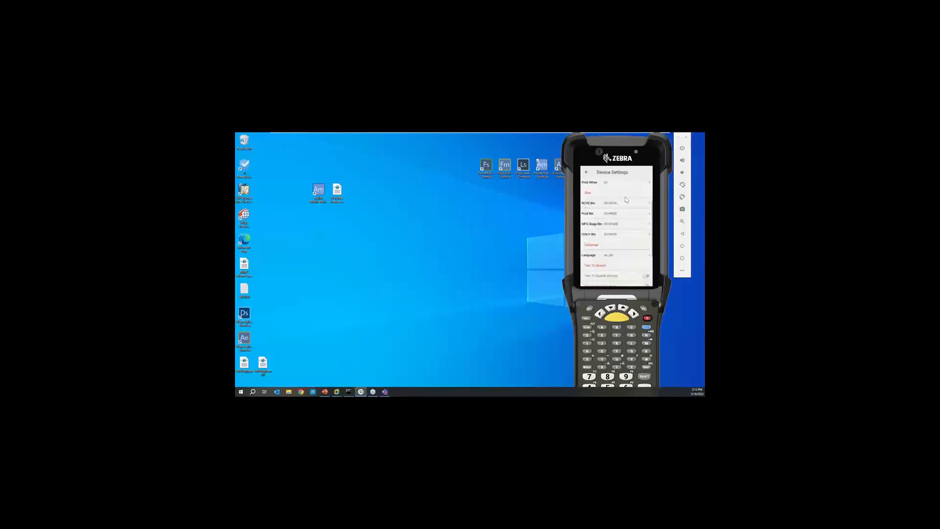
pyautogui.click(589, 174)
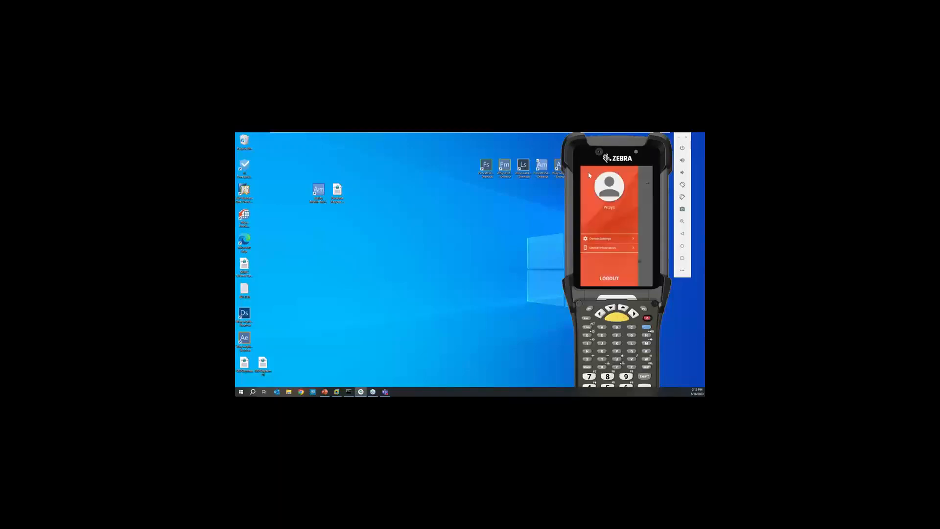
pyautogui.click(649, 217)
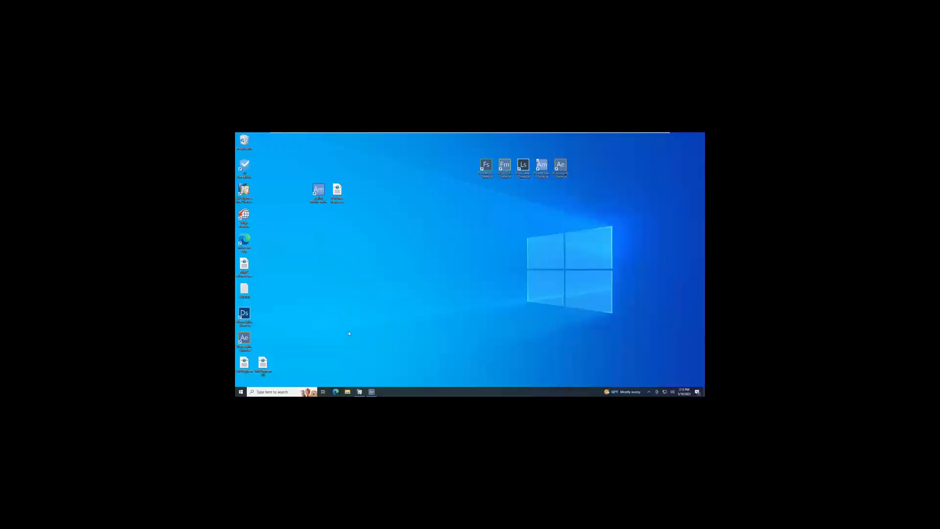
# Switch to SAP Business One, restore the minimized purchase order and maximize its window.
pyautogui.click(360, 391)
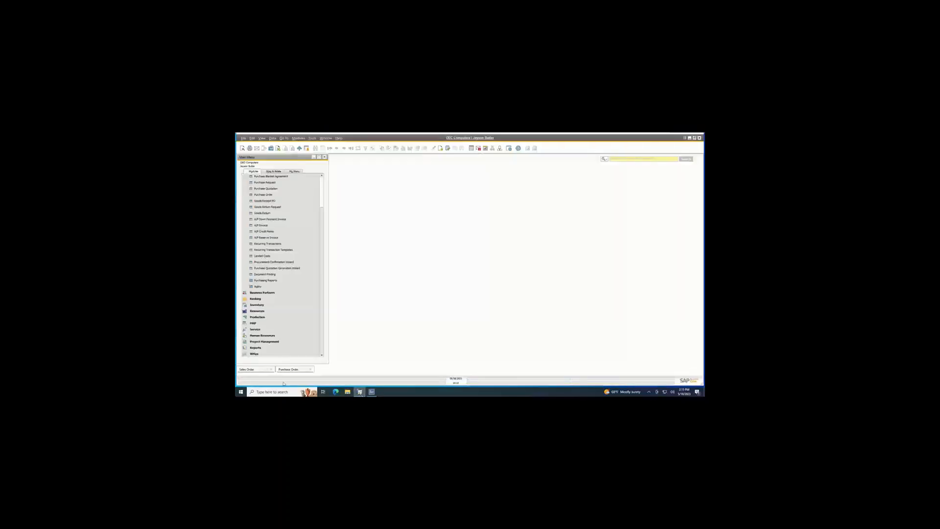
pyautogui.click(292, 370)
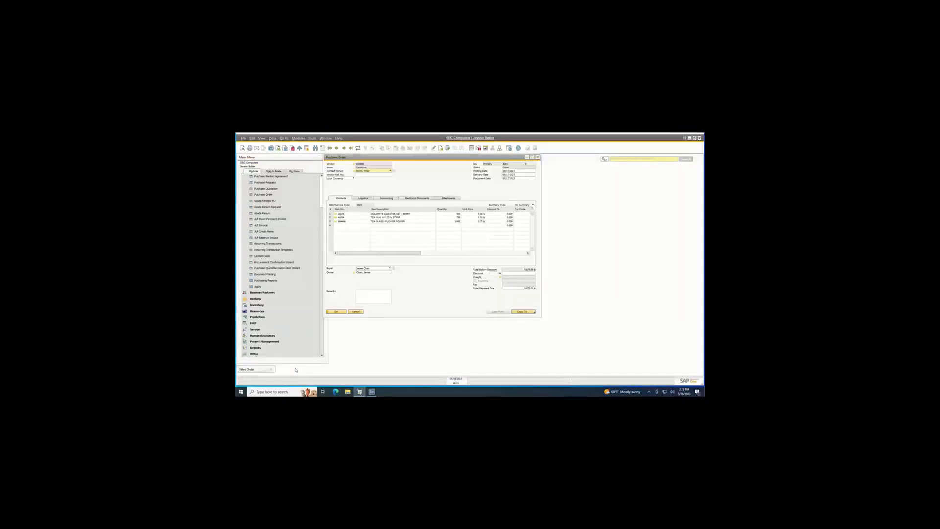
pyautogui.click(532, 157)
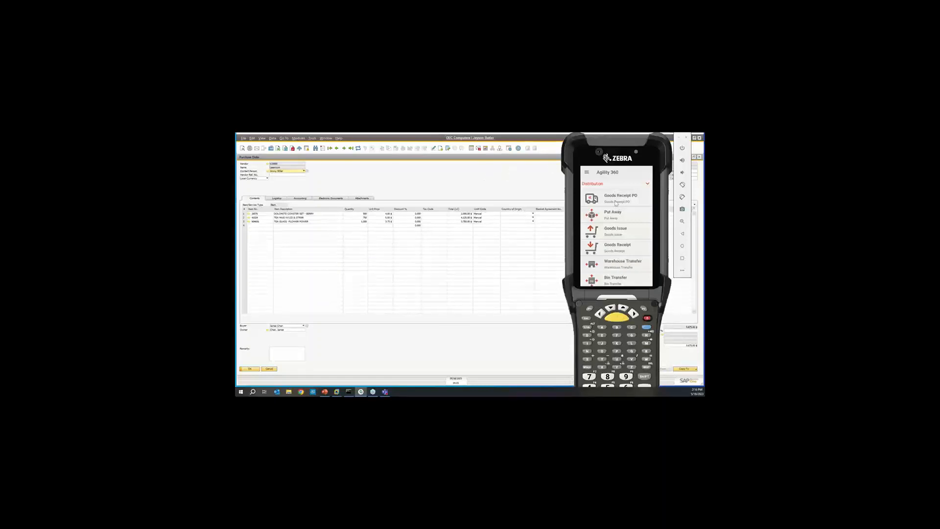
# Open the Goods Receipt PO application on the handheld and shift the emulator to uncover the purchase order's header details.
pyautogui.scroll(-2, 620, 269)
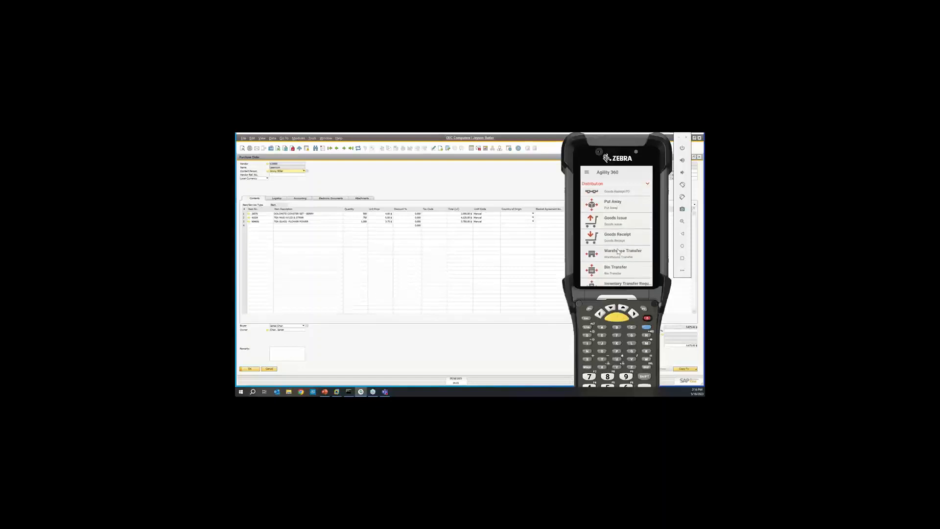
pyautogui.scroll(2, 618, 272)
pyautogui.click(616, 273)
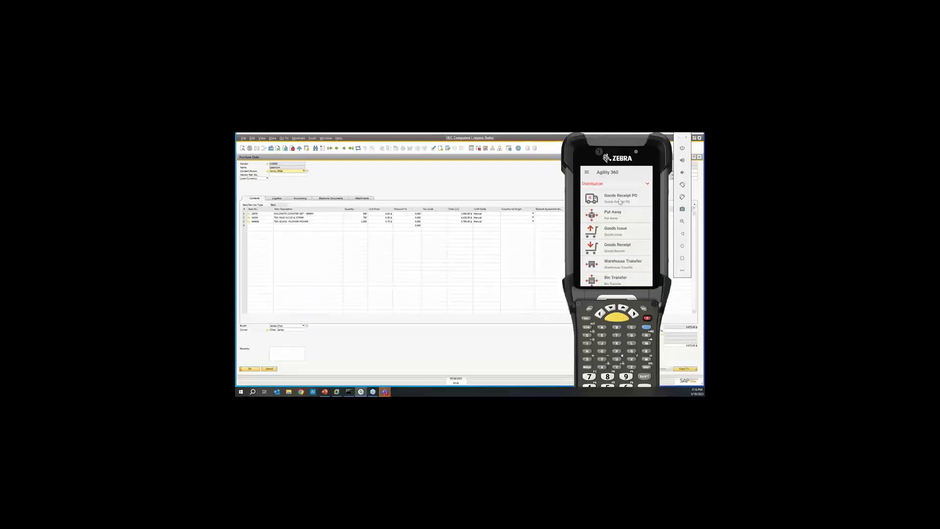
pyautogui.click(611, 198)
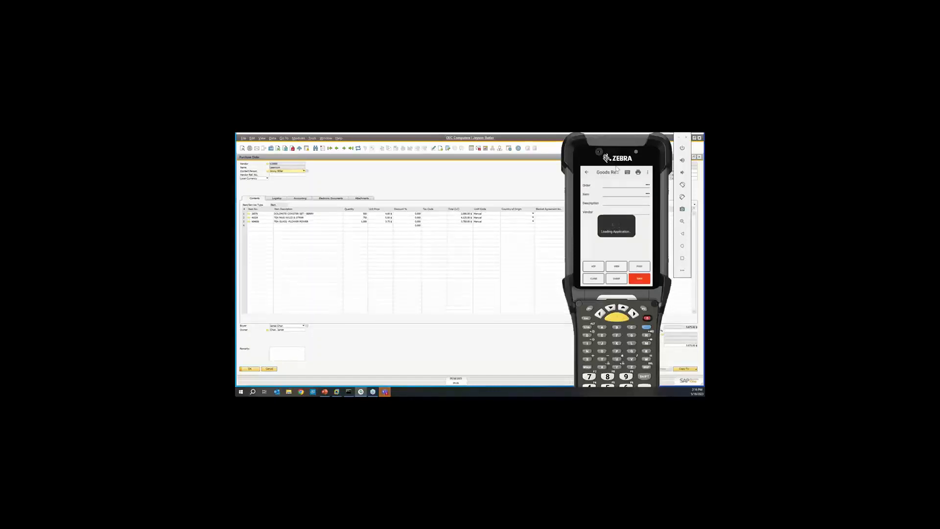
pyautogui.moveTo(621, 161); pyautogui.dragTo(582, 160)
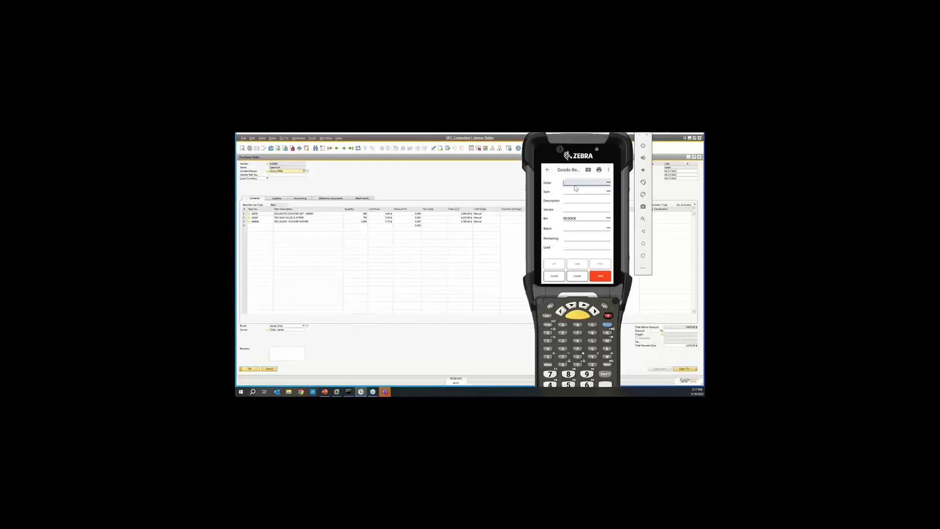
# Load the purchase order into the goods receipt by entering its order number, and clear the form.
pyautogui.write('1361')
pyautogui.press('Return')
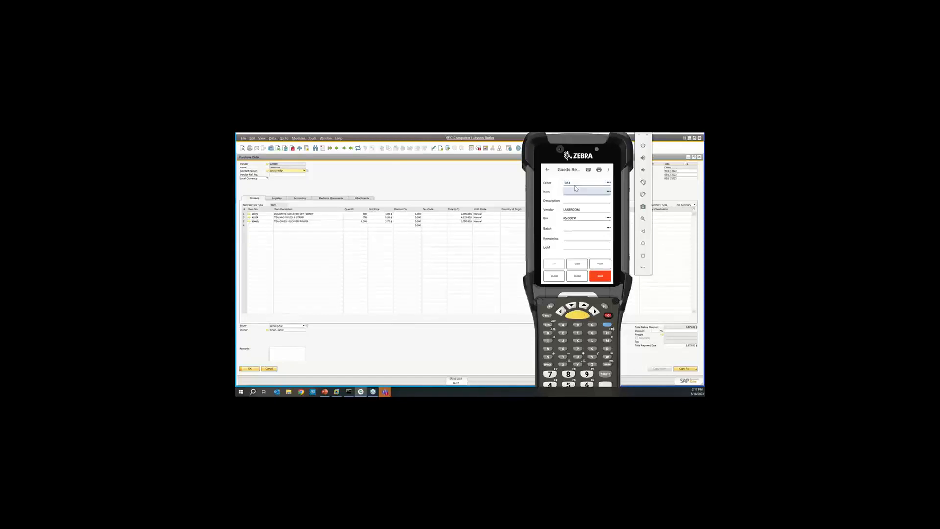
pyautogui.click(578, 276)
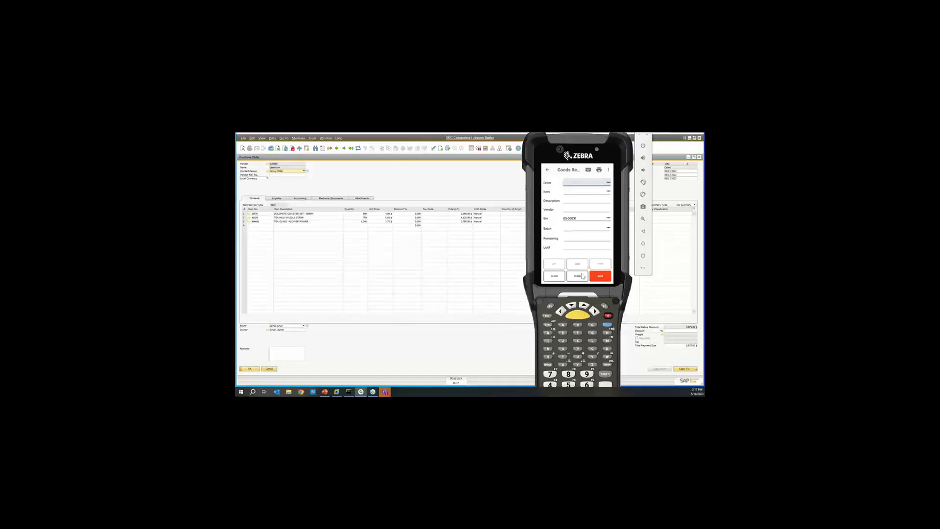
# Look up the purchase order in the order list sorted by order number, select it, and clear the goods receipt form.
pyautogui.click(609, 184)
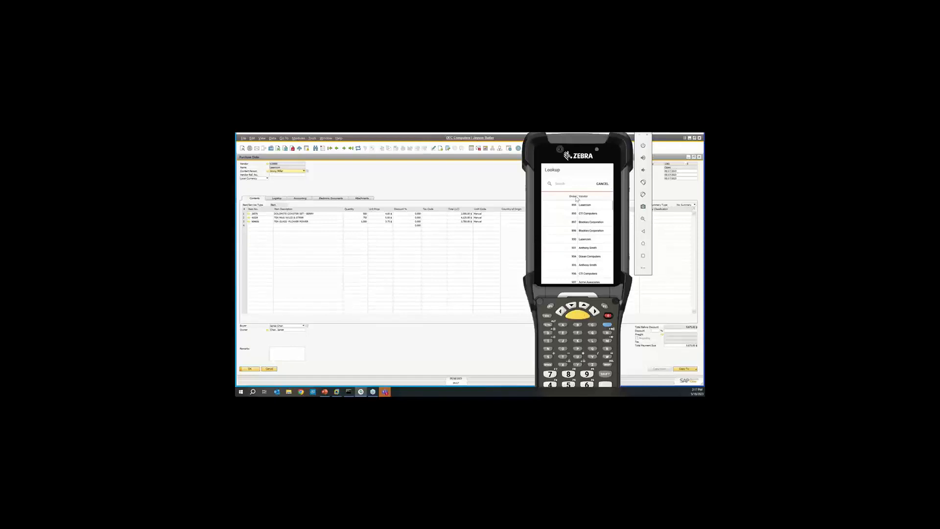
pyautogui.click(572, 197)
pyautogui.click(574, 216)
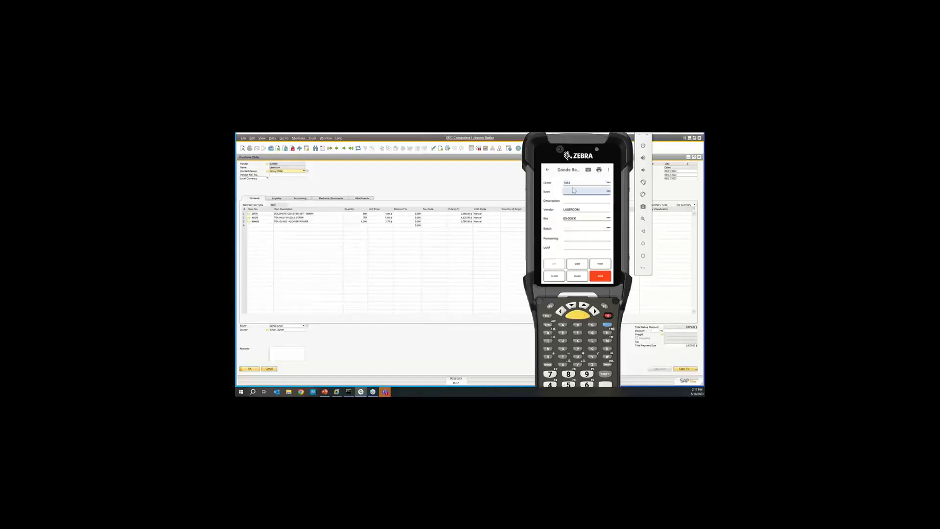
pyautogui.click(587, 277)
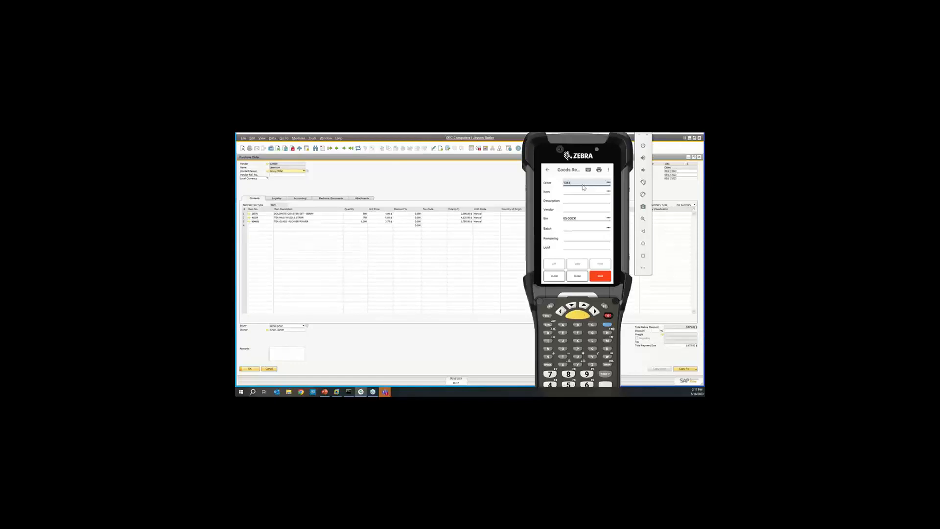
# Load the purchase order into the goods receipt by entering its order number.
pyautogui.press('BackSpace')
pyautogui.press('BackSpace')
pyautogui.press('BackSpace')
pyautogui.write('76')
pyautogui.press('Return')
pyautogui.write('1361')
pyautogui.press('Return')
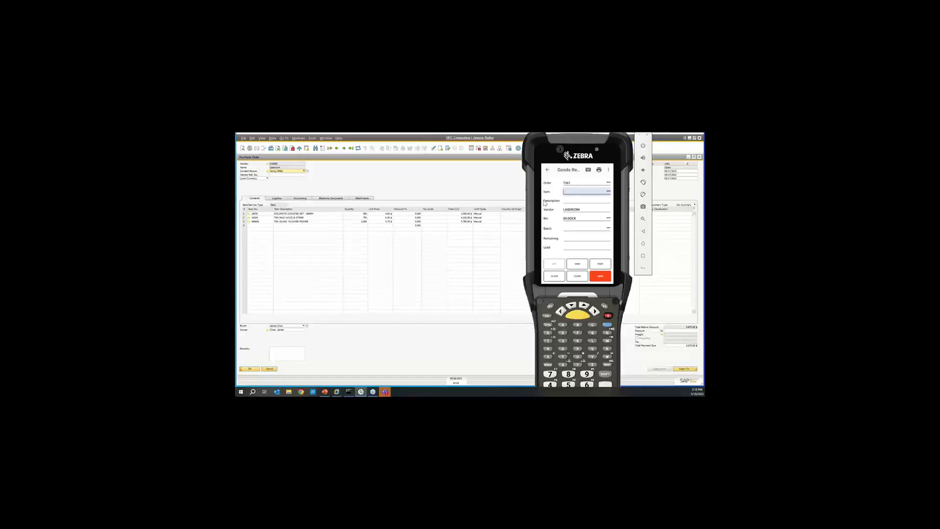
# Receive a quantity of 500 of item 26076, the Dolomite Coaster Set - Berry, on the goods receipt.
pyautogui.write('26076')
pyautogui.press('Return')
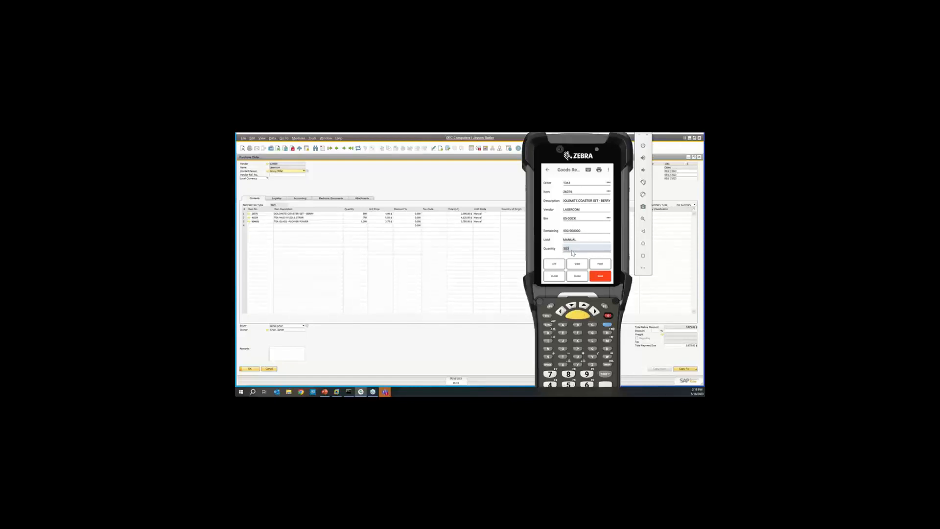
pyautogui.press('Return')
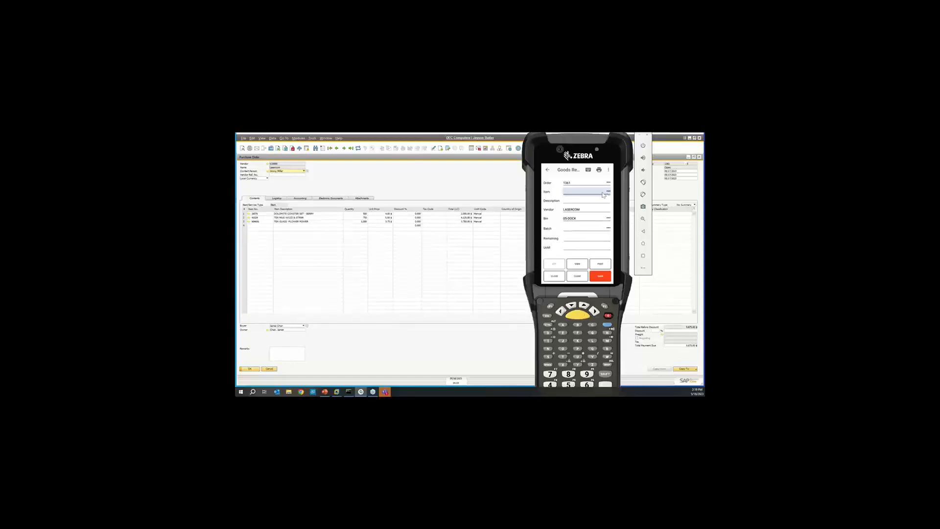
# Receive a partial quantity of 250 of item 41024, the tea mug with lid and strainer.
pyautogui.write('41024')
pyautogui.press('Return')
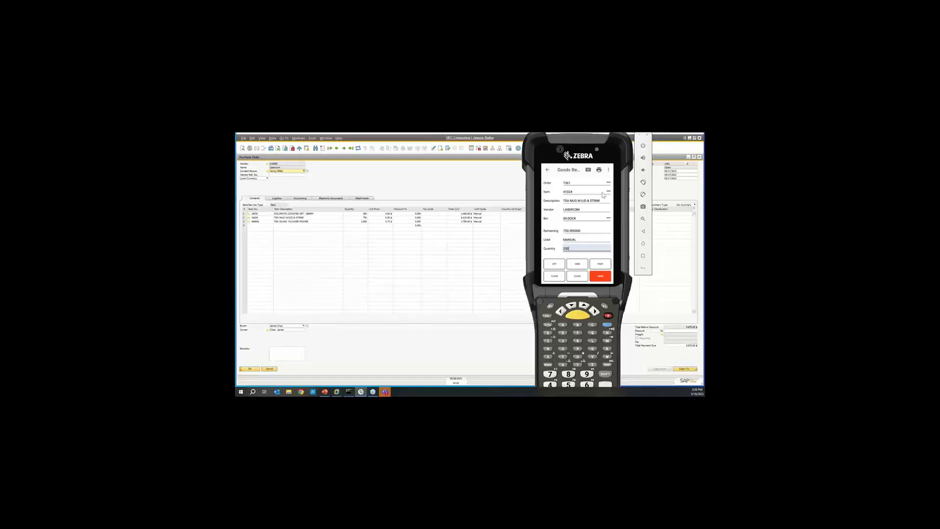
pyautogui.click(595, 280)
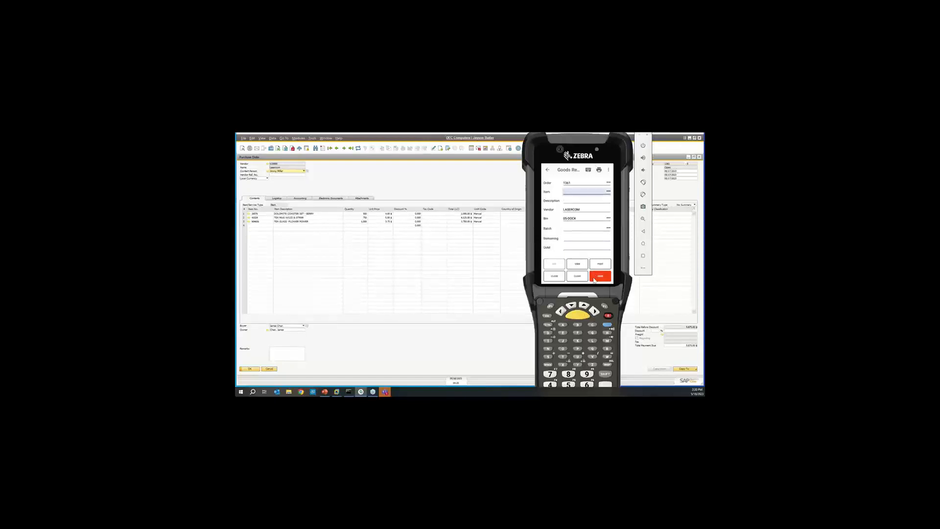
# Select item 41024 from the item lookup and receive its remaining quantity of 500.
pyautogui.click(609, 192)
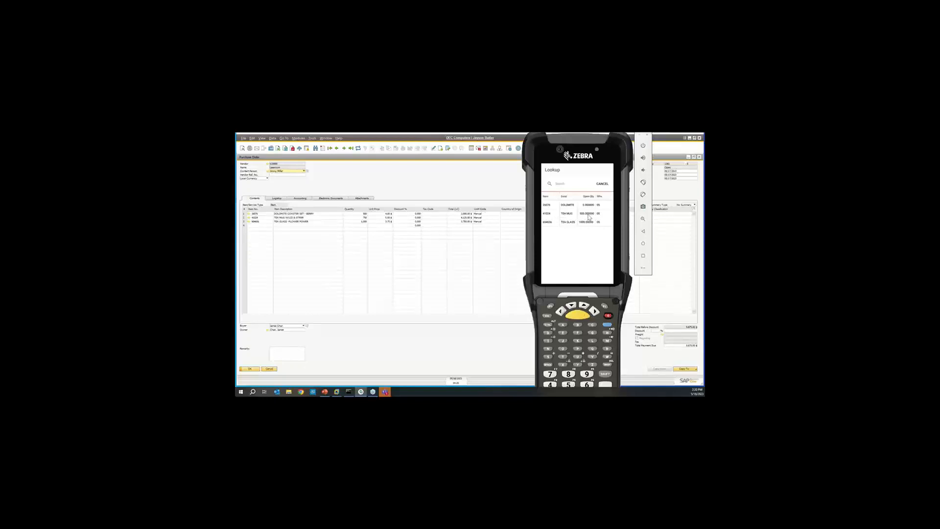
pyautogui.click(552, 216)
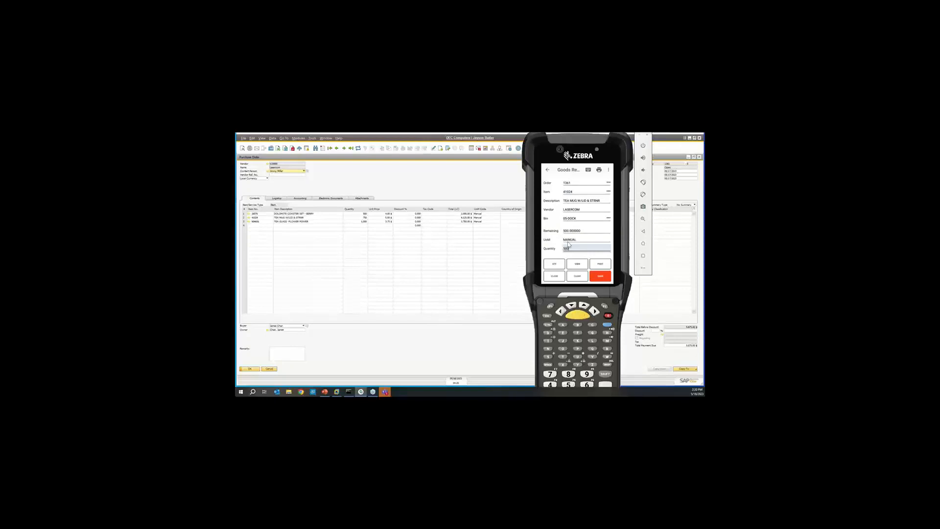
pyautogui.press('Return')
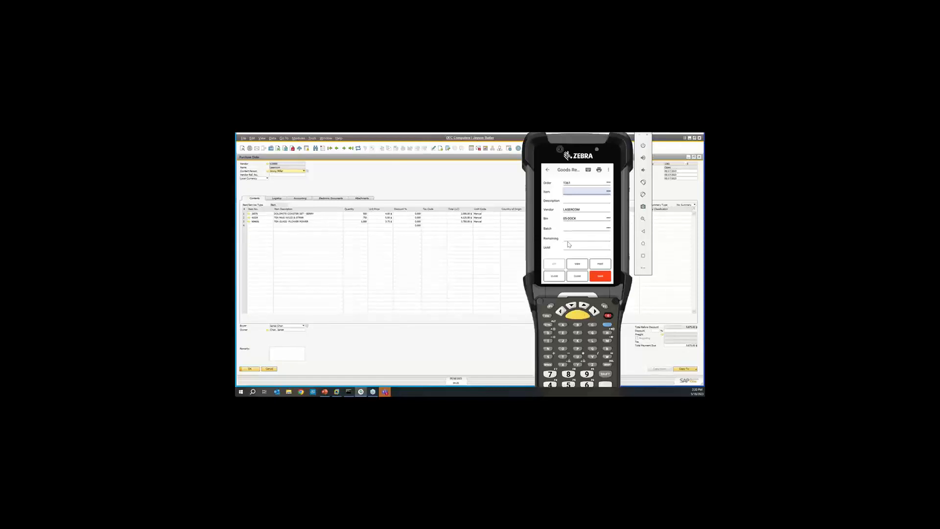
# Receive a quantity of 1000 of the Tea Glass - Flower Power item.
pyautogui.write('604656')
pyautogui.press('Return')
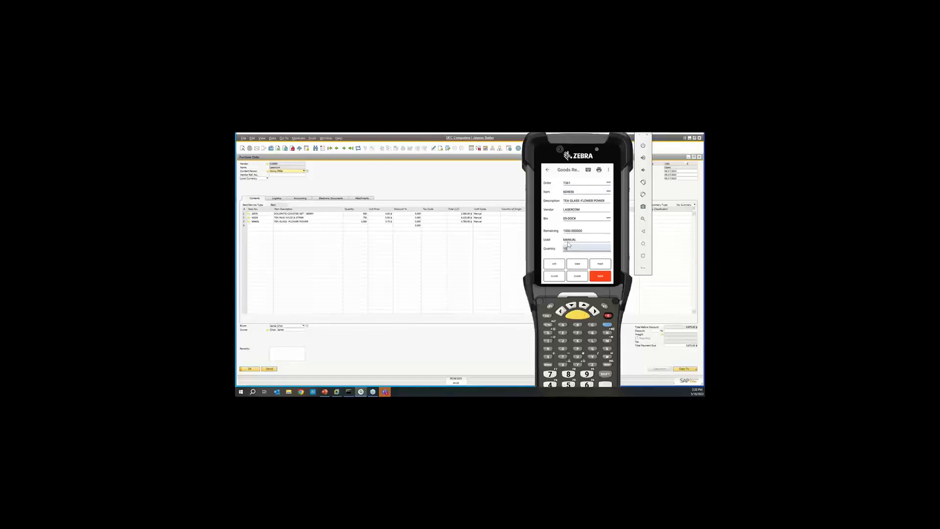
pyautogui.press('Return')
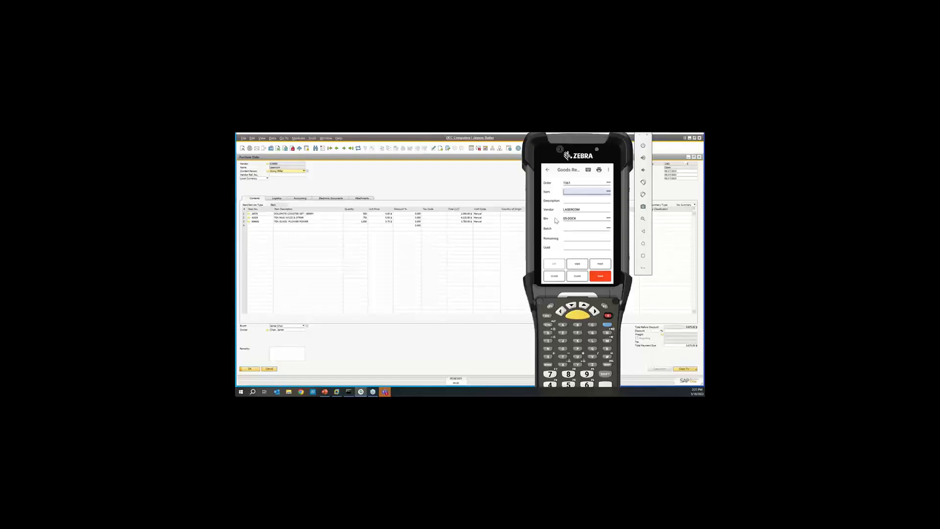
# Check the items' open quantities in the item lookup, and post the goods receipt for the purchase order.
pyautogui.click(608, 191)
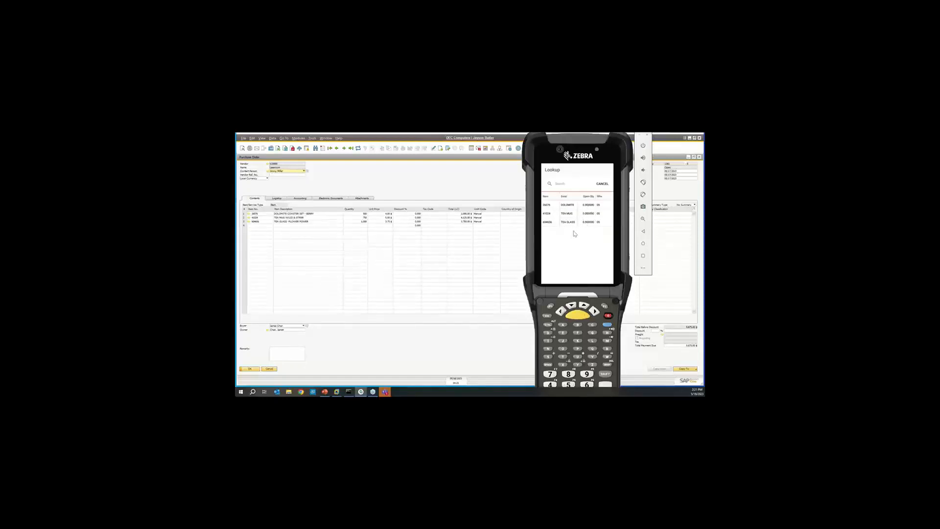
pyautogui.click(602, 184)
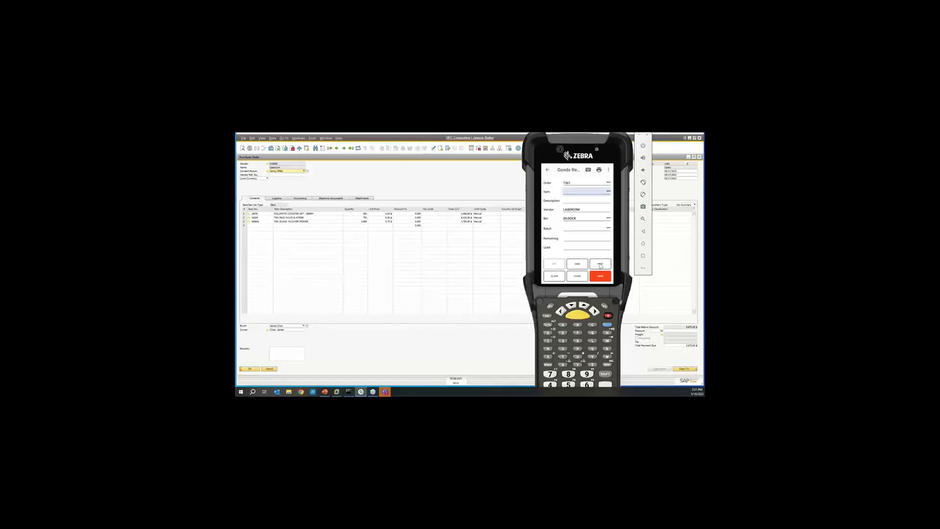
pyautogui.click(601, 265)
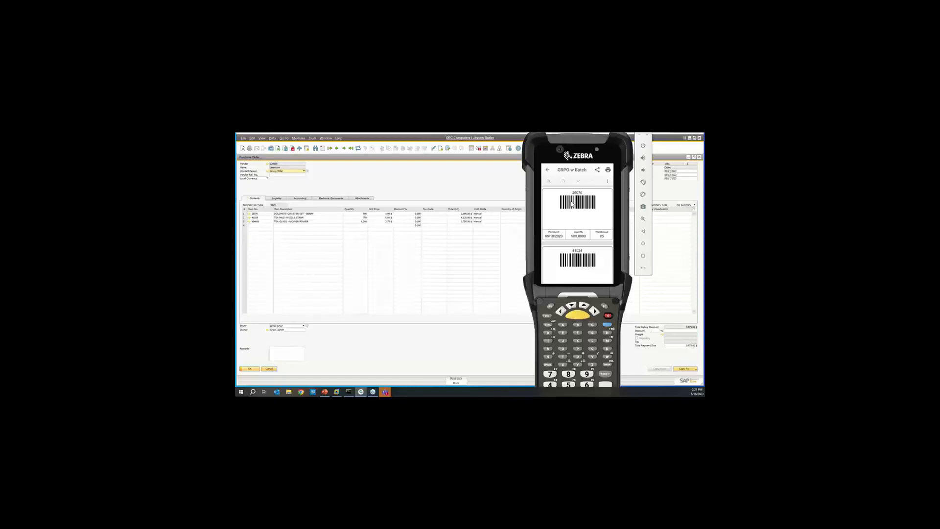
pyautogui.click(548, 171)
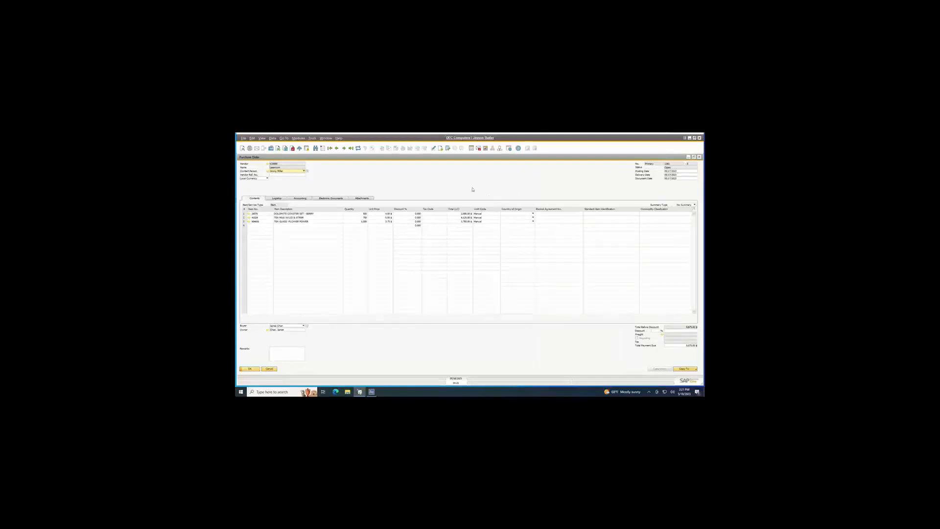
# Refresh the purchase order in SAP Business One and open the linked goods receipt PO from its relationship map.
pyautogui.click(359, 148)
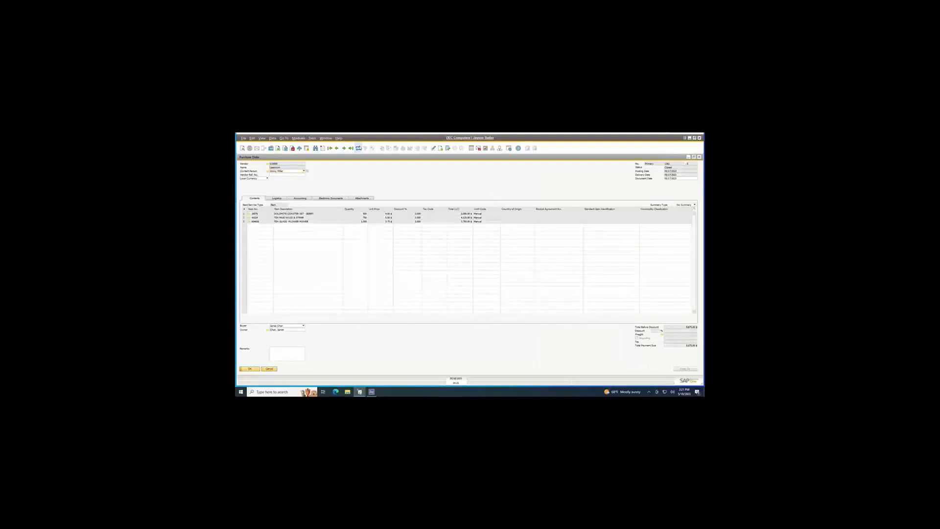
pyautogui.rightClick(408, 182)
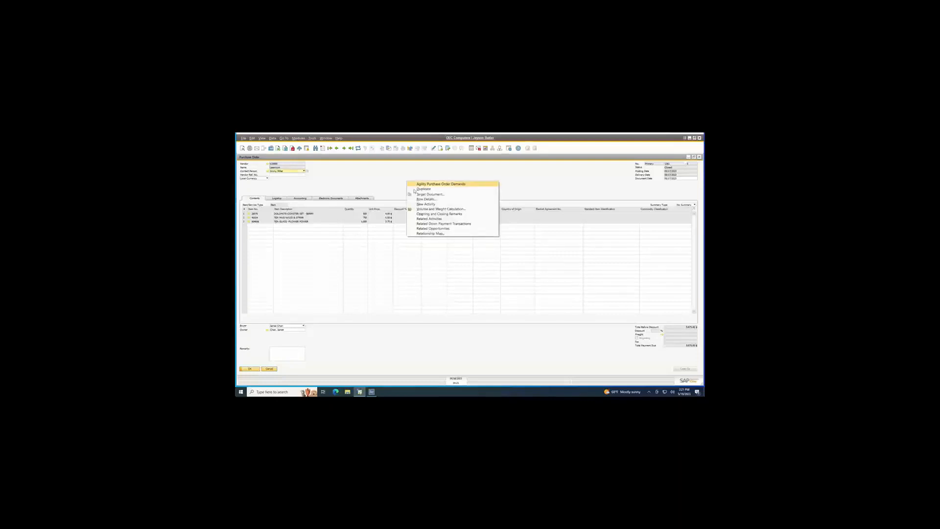
pyautogui.click(431, 233)
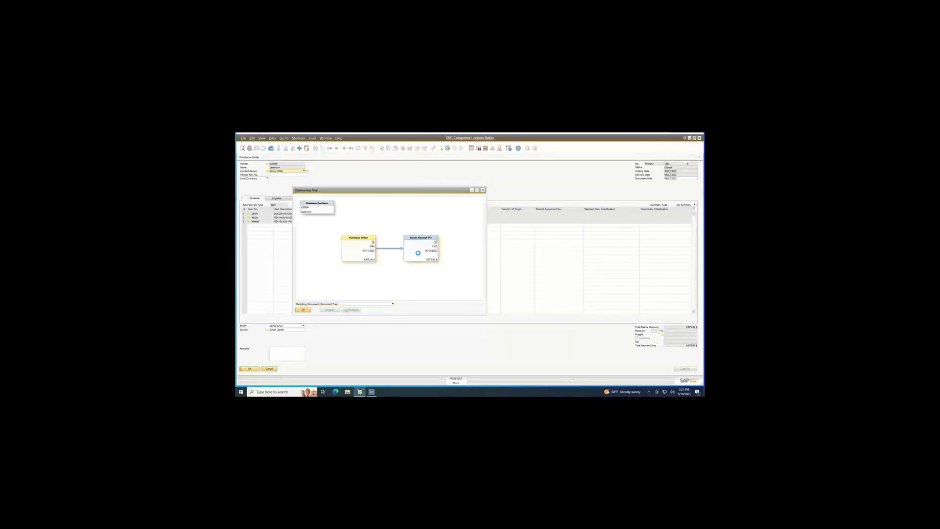
pyautogui.doubleClick(418, 254)
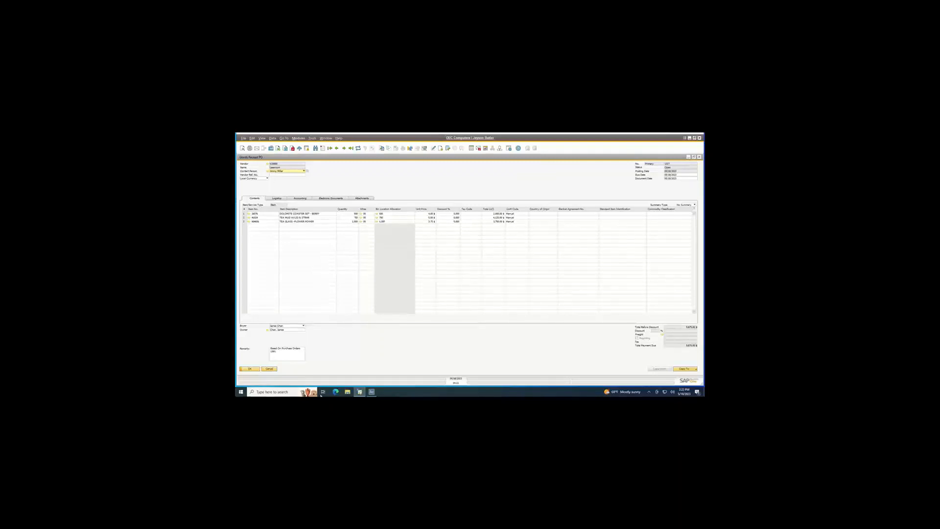
# Switch to the Agility desktop application, clear the status and vendor filters, and filter the purchase orders by the order number.
pyautogui.click(372, 391)
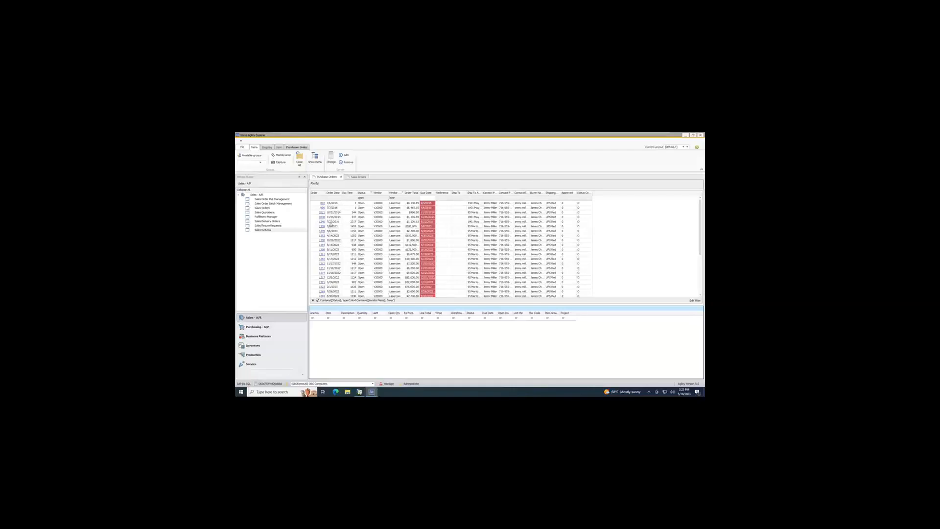
pyautogui.click(370, 198)
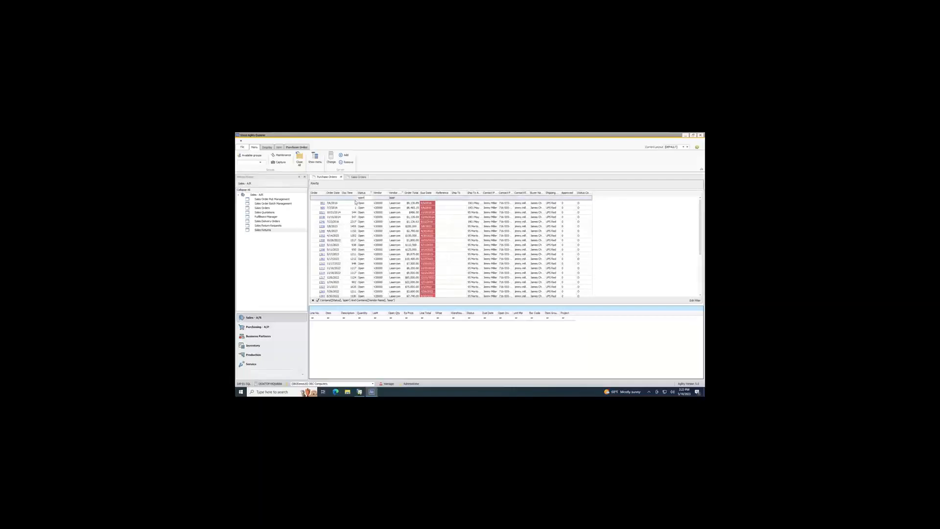
pyautogui.press('BackSpace')
pyautogui.press('BackSpace')
pyautogui.press('BackSpace')
pyautogui.press('BackSpace')
pyautogui.click(398, 198)
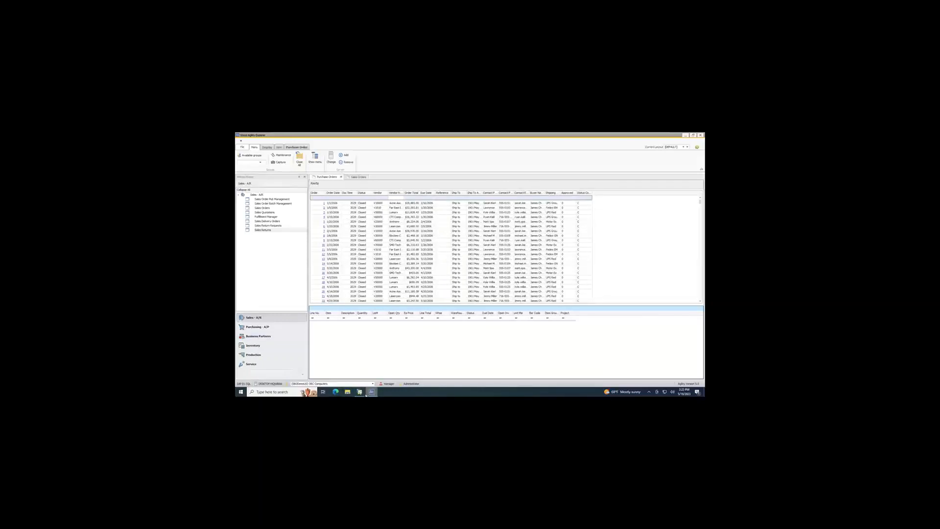
pyautogui.click(319, 199)
pyautogui.write('138')
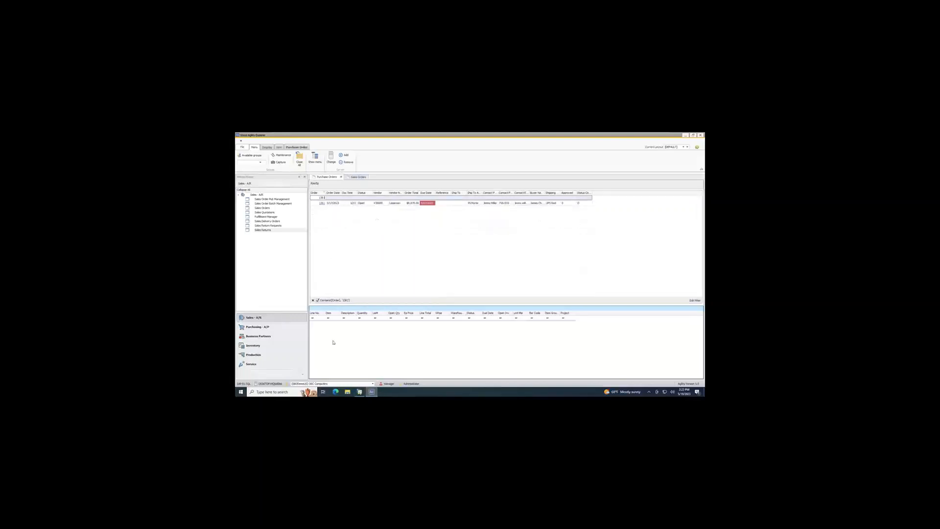
# Return to SAP Business One and close the goods receipt PO and the relationship map.
pyautogui.moveTo(359, 391)
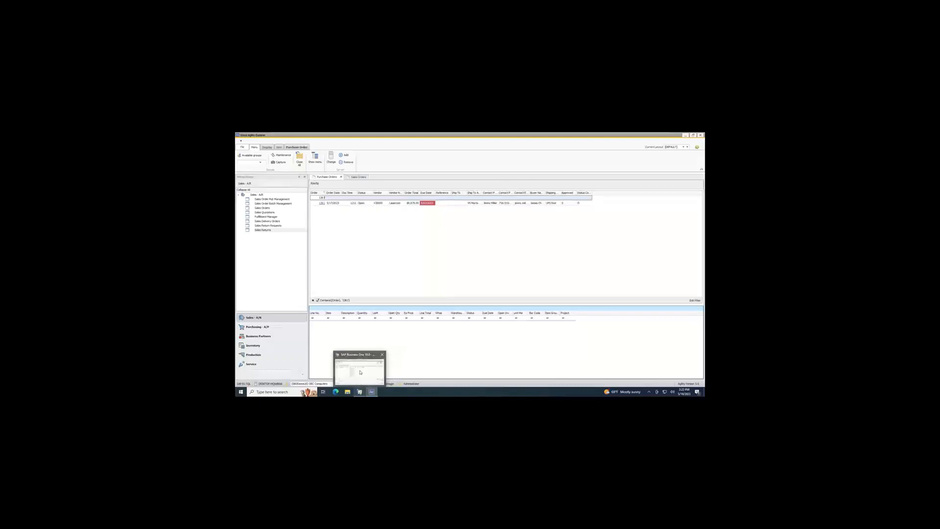
pyautogui.click(360, 372)
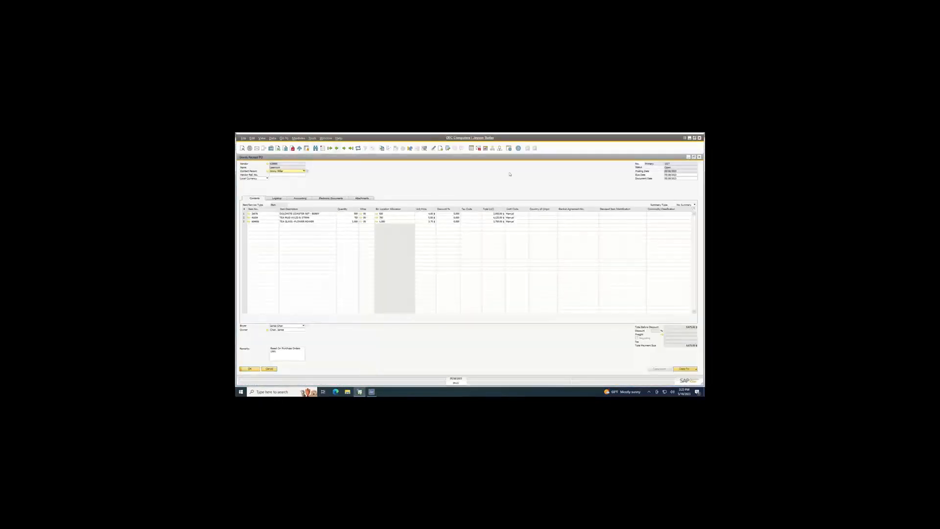
pyautogui.click(699, 158)
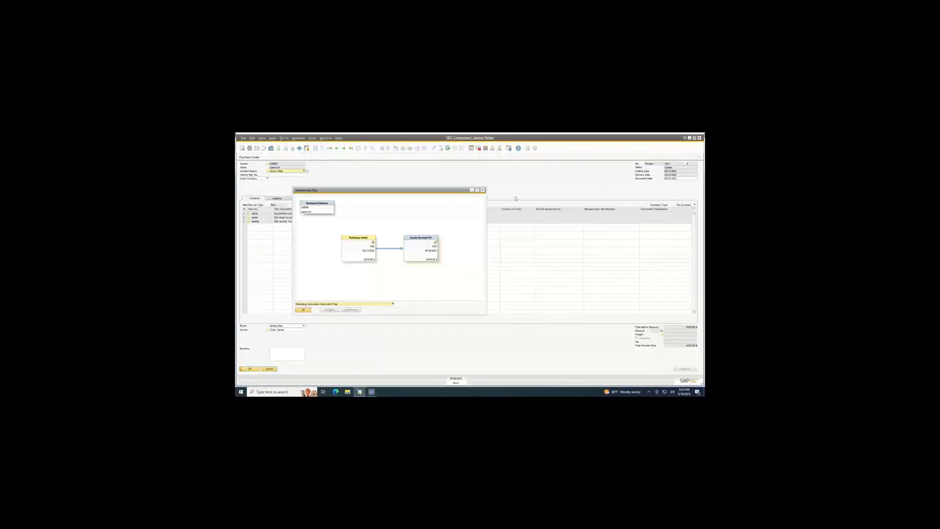
pyautogui.click(482, 190)
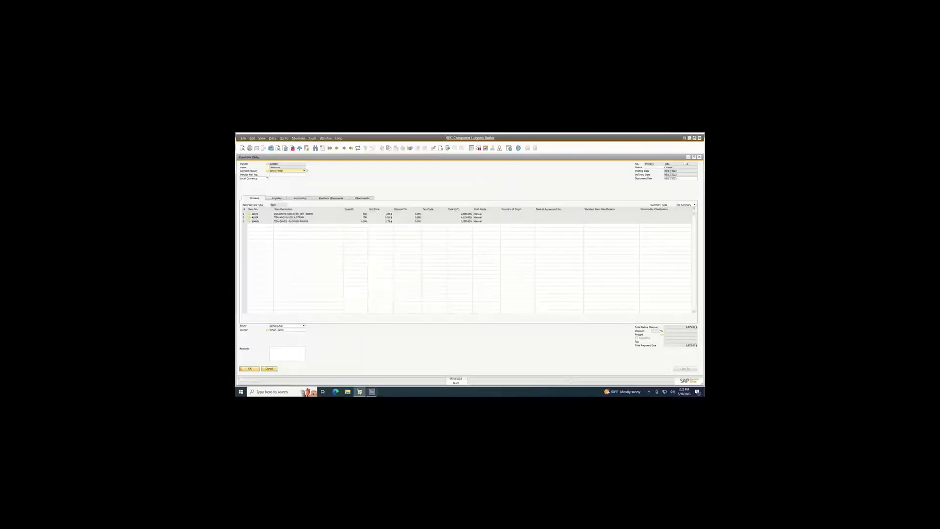
# Refresh the purchase order list in the Agility desktop application and widen the Item column in the order's line details.
pyautogui.click(371, 392)
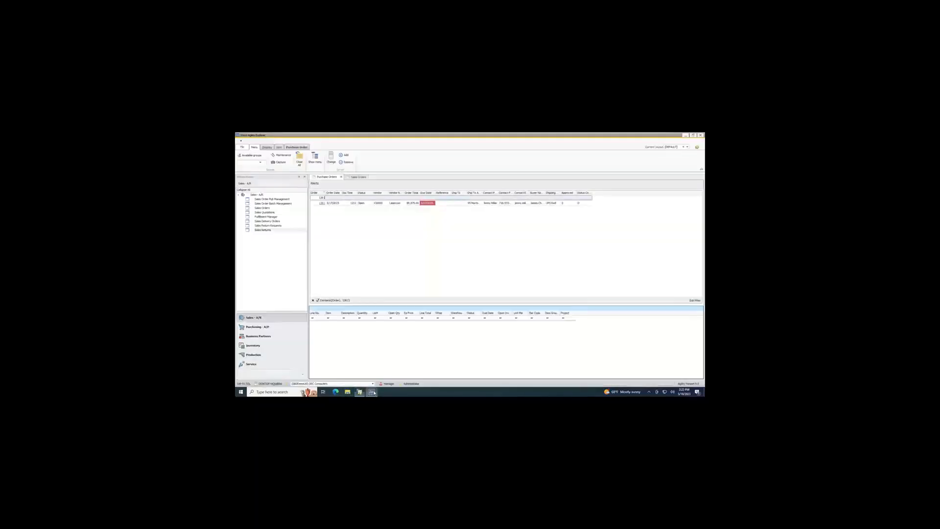
pyautogui.click(697, 148)
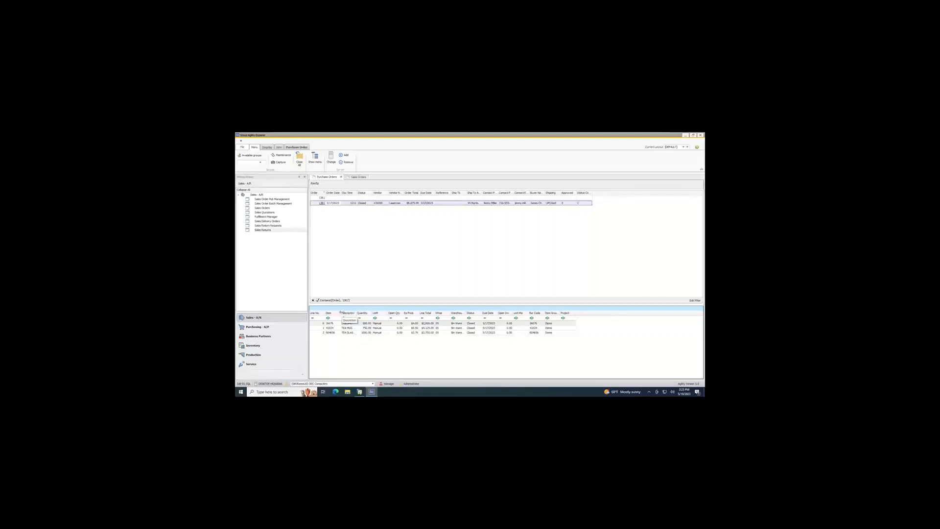
pyautogui.moveTo(342, 314); pyautogui.dragTo(347, 314)
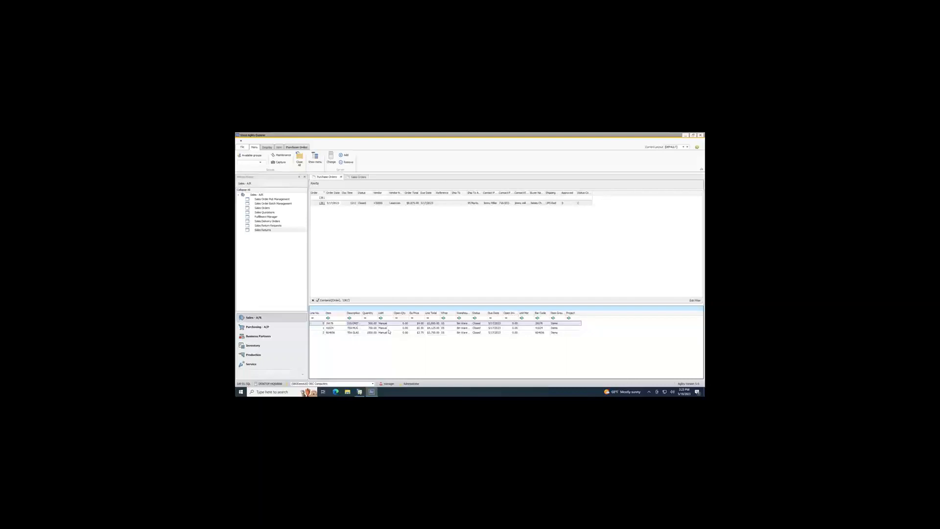
pyautogui.click(389, 292)
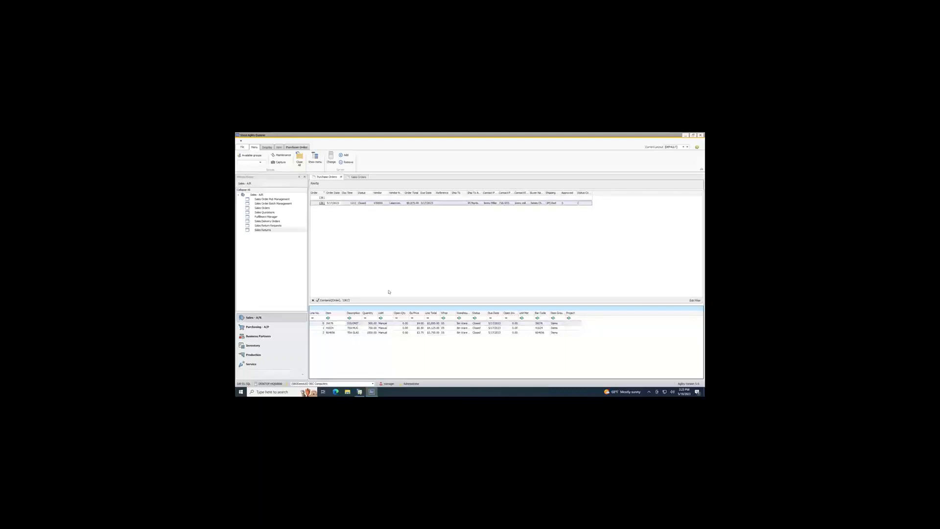
# Open the filtered purchase order in SAP Business One from its order link, and return the handheld to the application list.
pyautogui.click(322, 203)
pyautogui.doubleClick(322, 204)
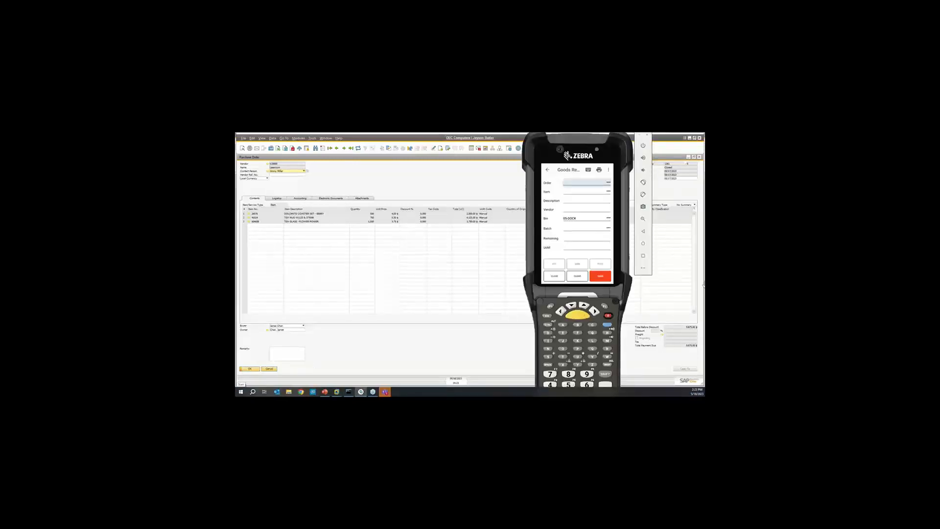
pyautogui.click(547, 171)
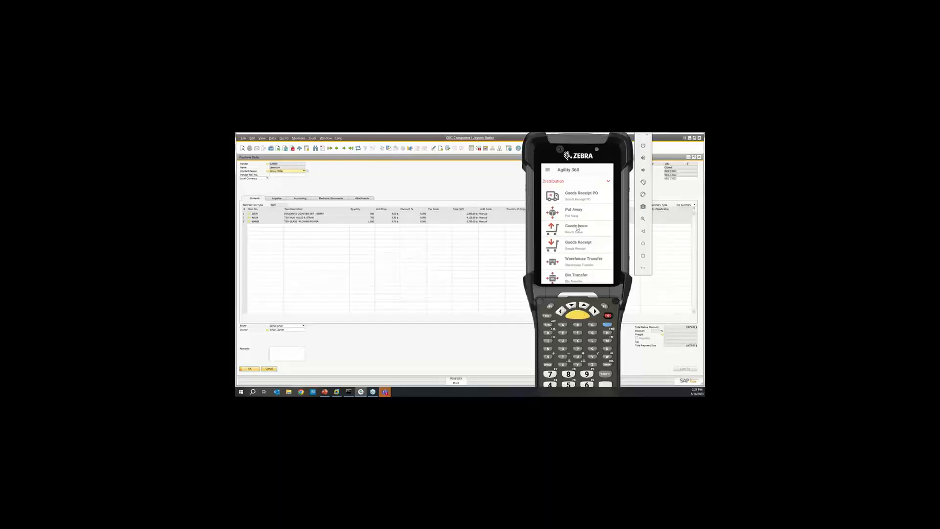
# On the handheld, put away 700 of item 26076 from the dock bin into bin 05-A1-S1-L2.
pyautogui.click(563, 212)
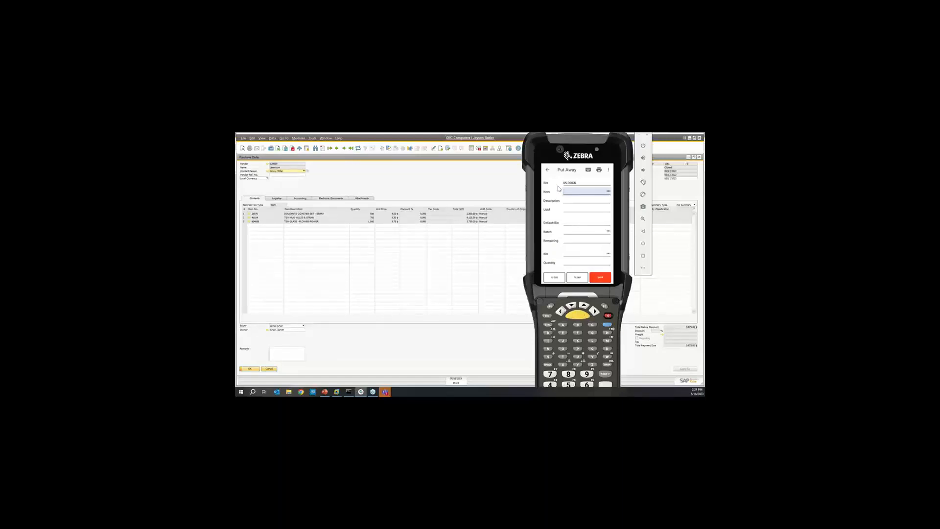
pyautogui.write('6076')
pyautogui.press('Return')
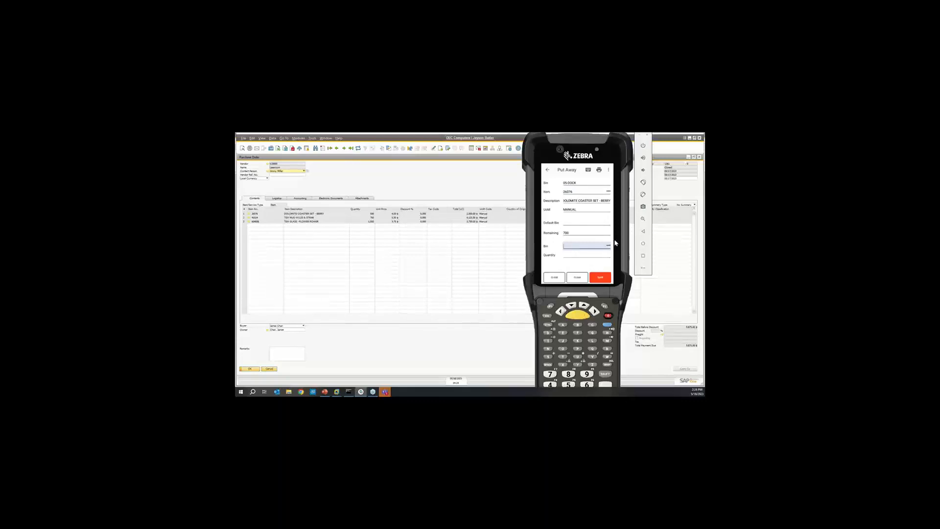
pyautogui.click(609, 246)
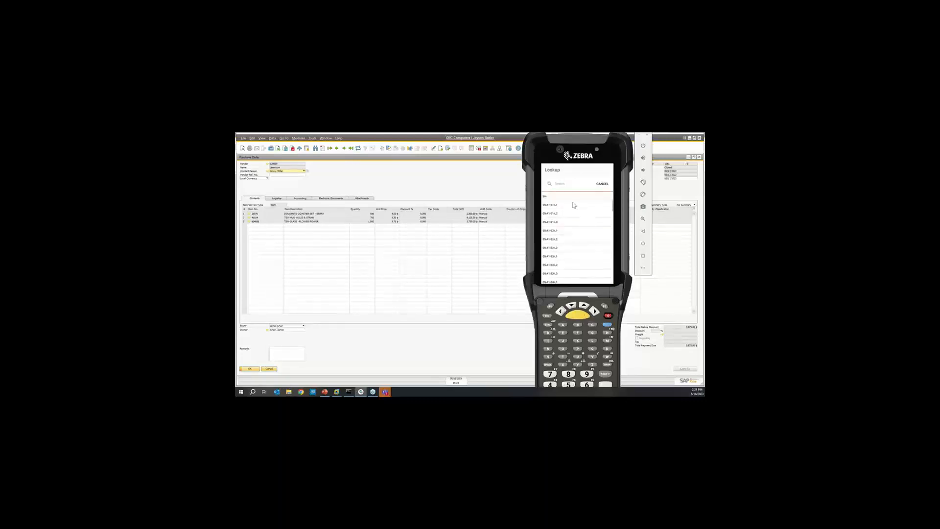
pyautogui.click(602, 188)
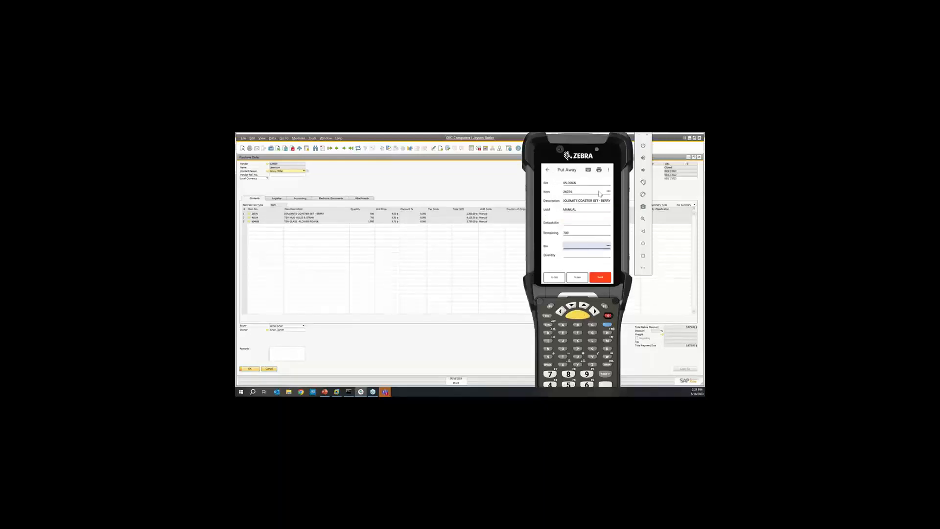
pyautogui.write('05-A1-S1-L2')
pyautogui.press('Return')
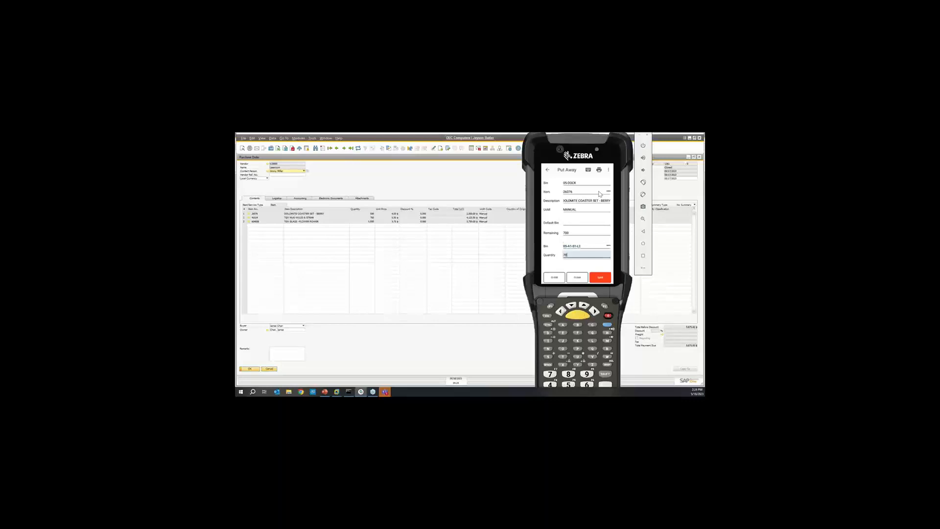
pyautogui.press('Return')
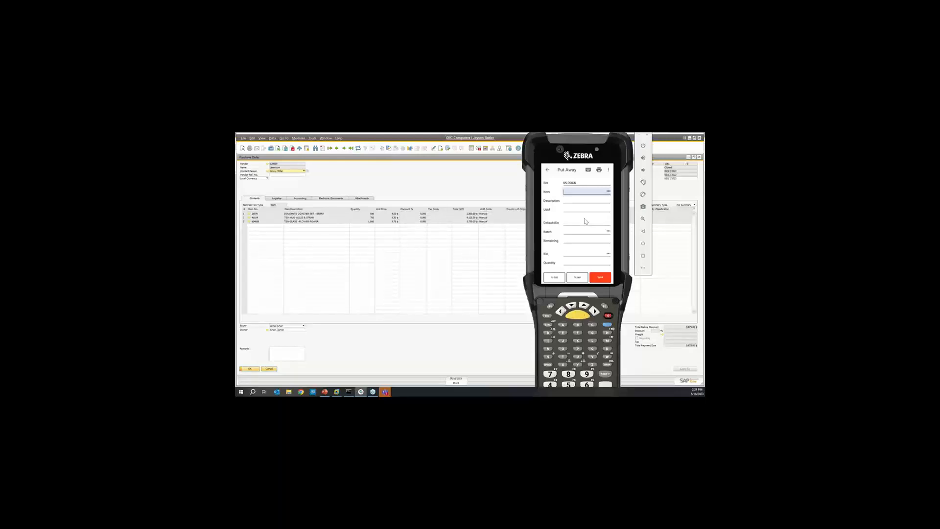
# Put away the full remaining quantity of item 41024 into bin 05-A1-S1-L2 and return to the application list.
pyautogui.write('41024')
pyautogui.press('Return')
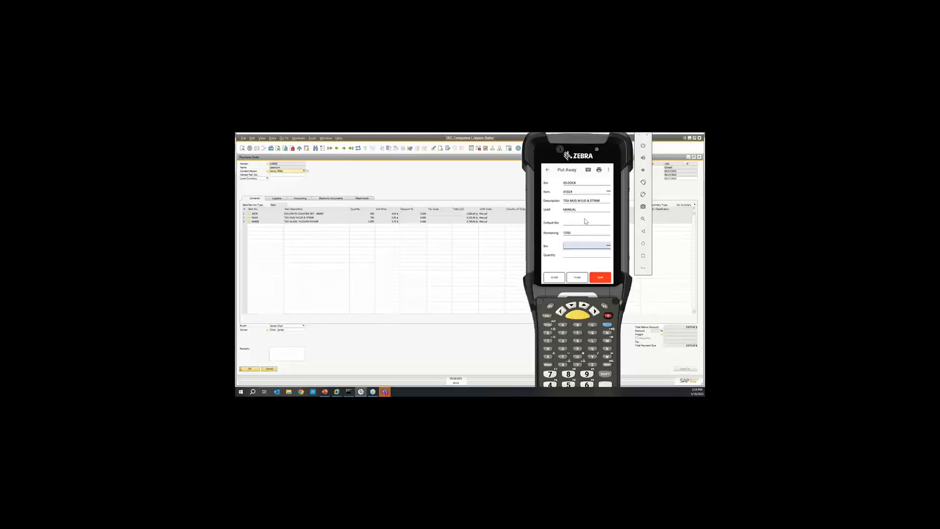
pyautogui.write('41024')
pyautogui.press('Return')
pyautogui.write('05-A1-S1-L2')
pyautogui.press('Return')
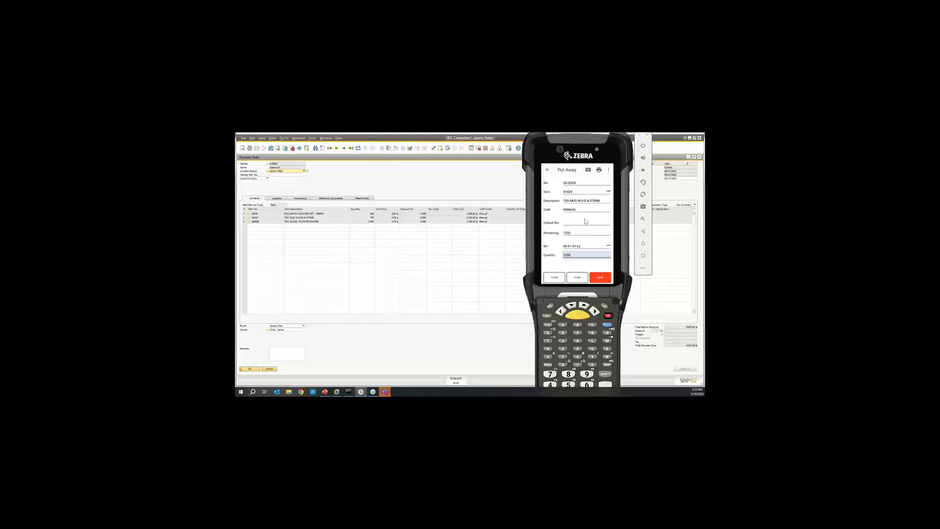
pyautogui.press('Return')
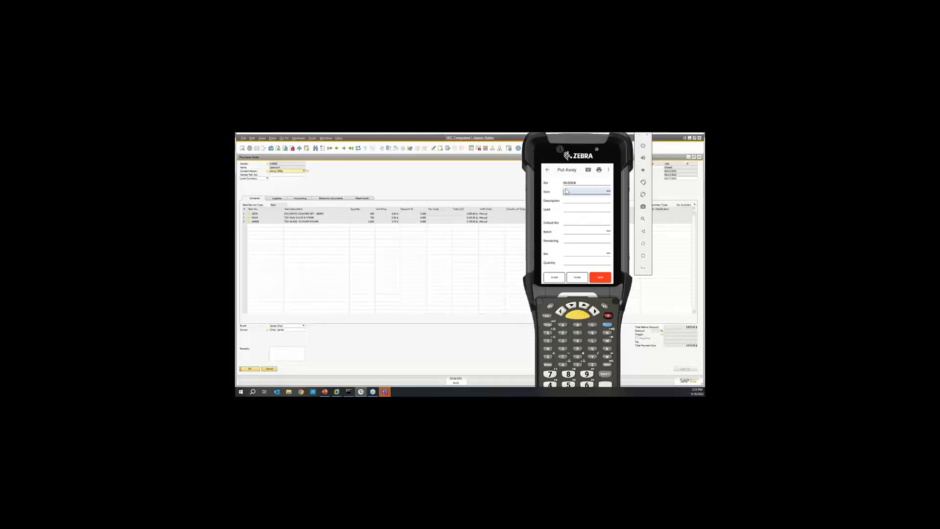
pyautogui.click(548, 171)
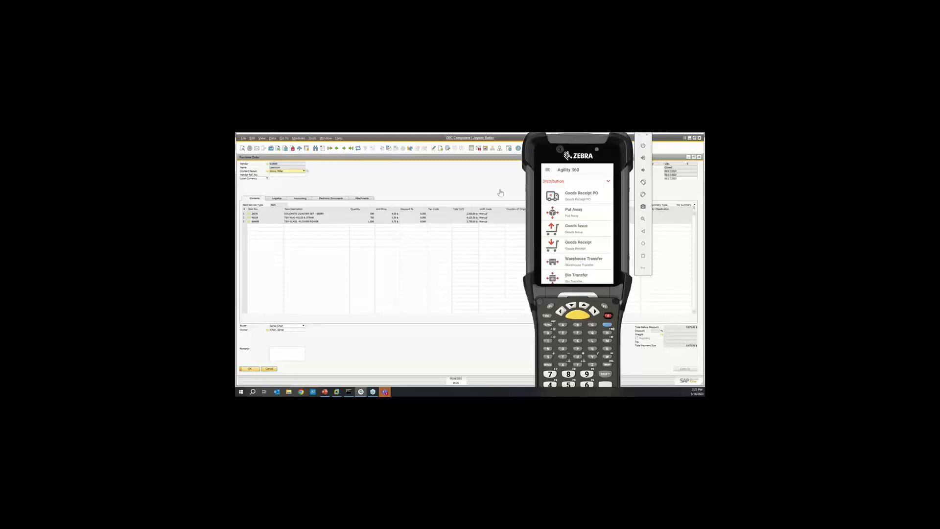
# Look up the stock figures of item 26076 in Item View on the handheld.
pyautogui.moveTo(583, 254); pyautogui.dragTo(582, 198)
pyautogui.moveTo(584, 260); pyautogui.dragTo(582, 233)
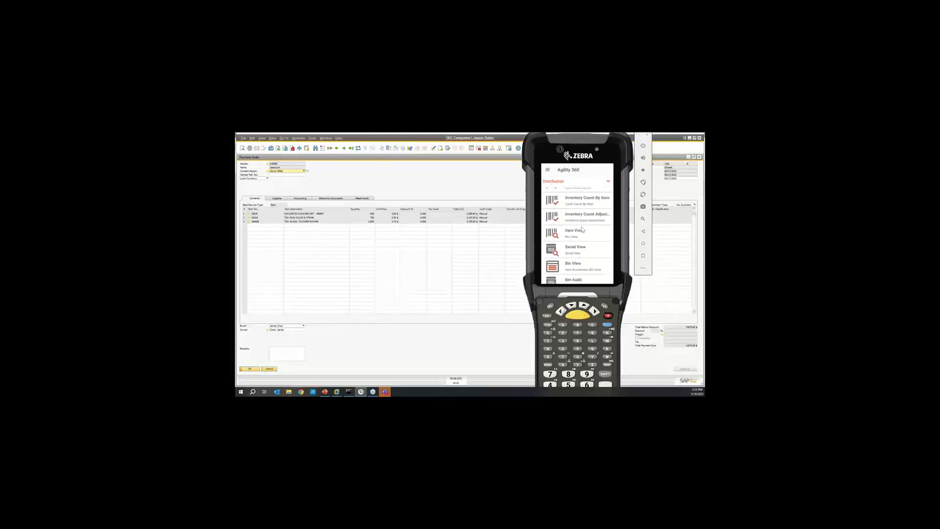
pyautogui.click(575, 232)
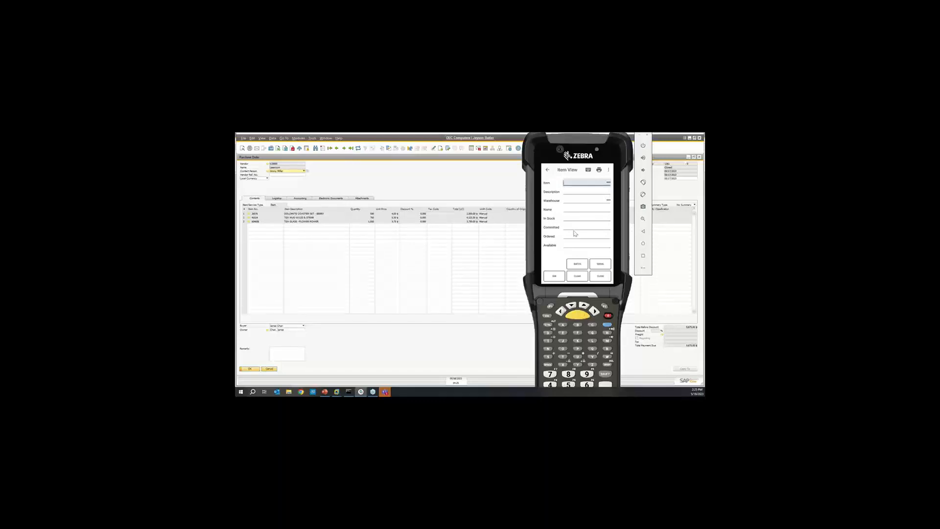
pyautogui.write('26076')
pyautogui.press('Return')
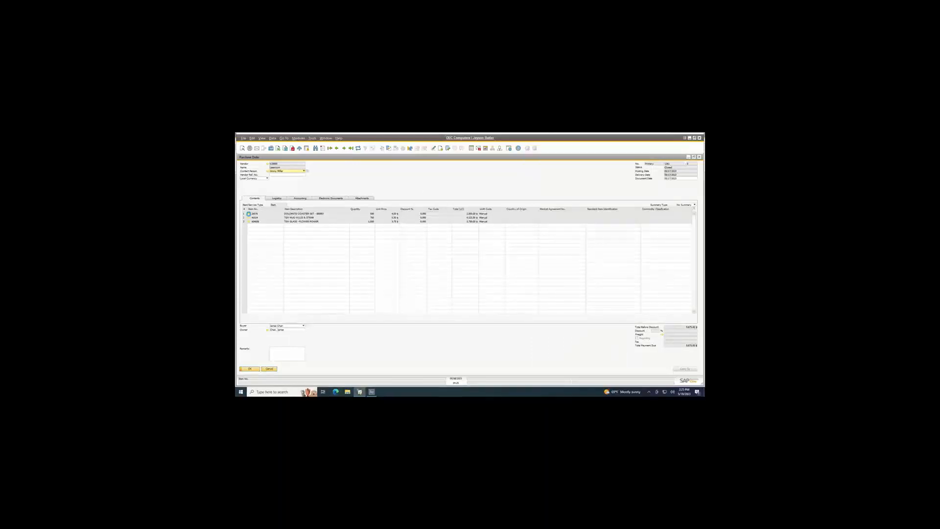
# In SAP Business One, open the coaster set's item master data from the purchase order line and view its inventory data.
pyautogui.click(248, 214)
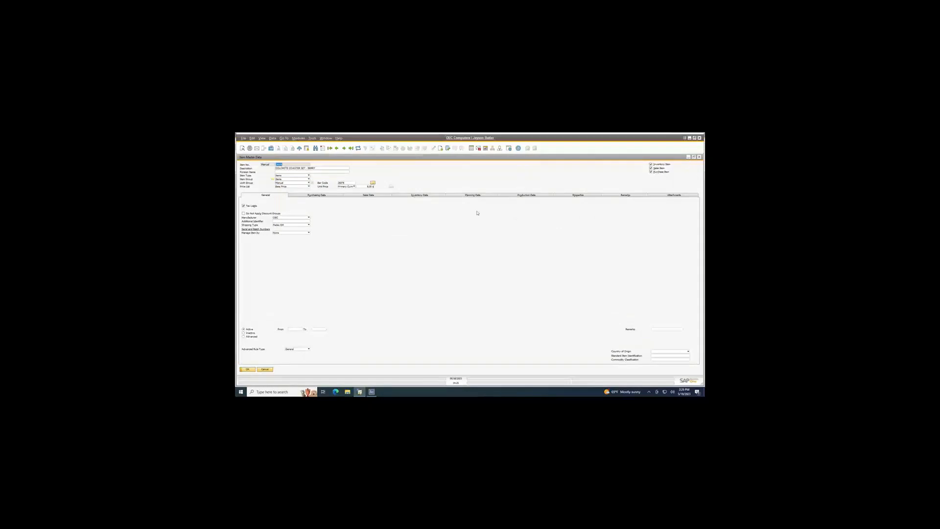
pyautogui.click(426, 196)
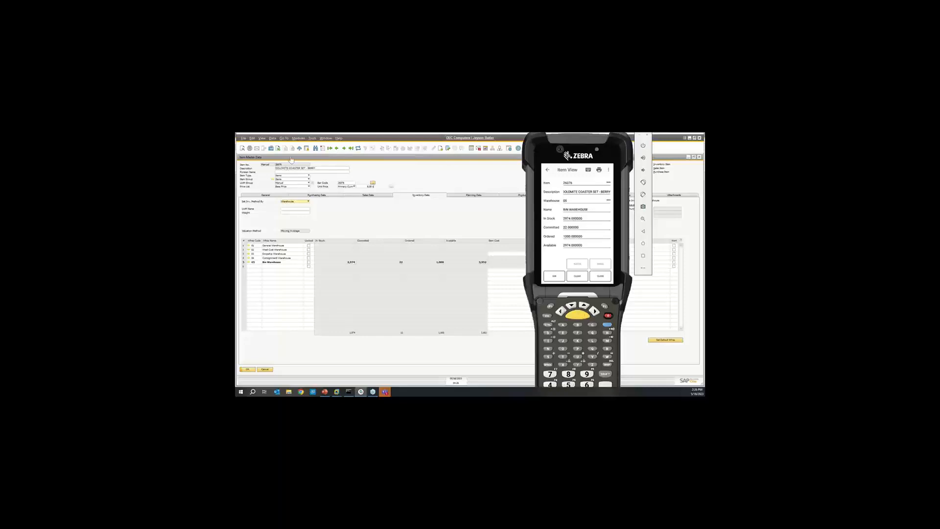
pyautogui.click(369, 229)
# View item 26076's stock by bin on the handheld, then return to the application list.
pyautogui.click(560, 278)
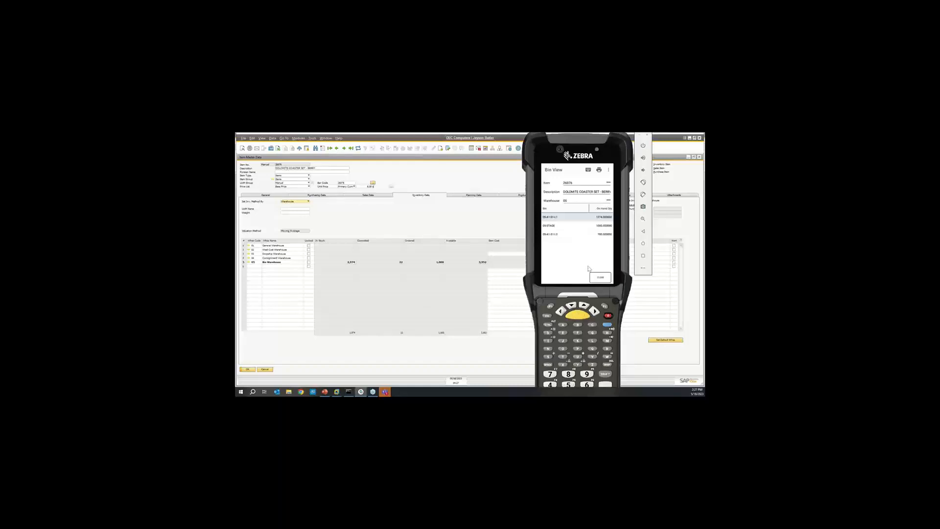
pyautogui.click(601, 279)
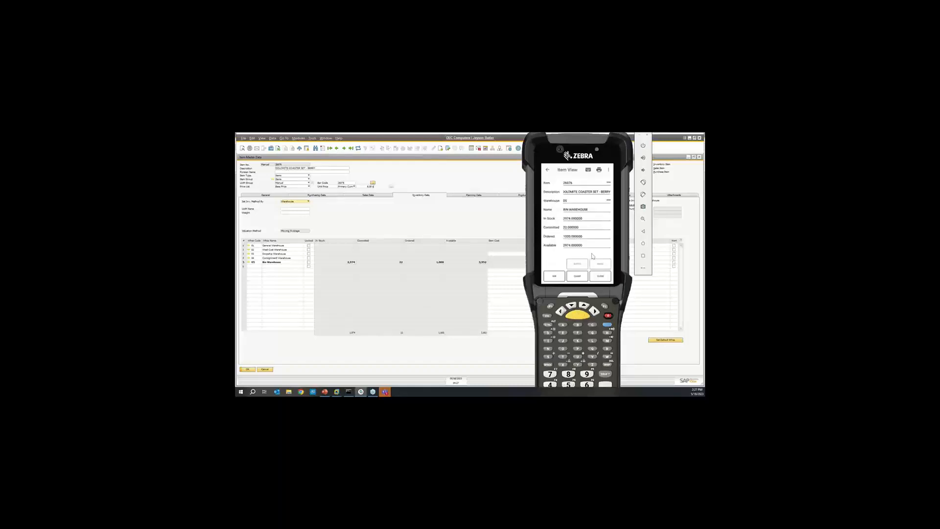
pyautogui.click(604, 281)
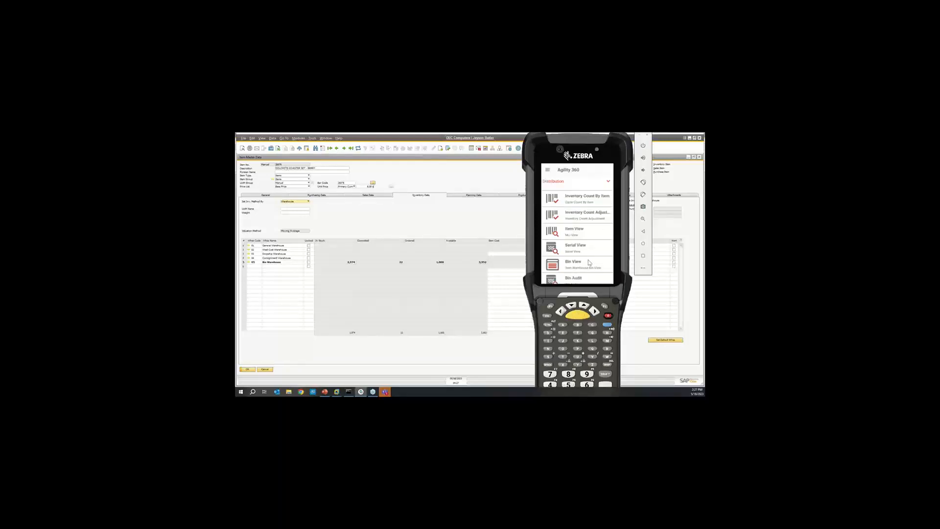
# Post a warehouse transfer of 74 of item 26076 from warehouse 05, bin 05-A1-S1-L1, to warehouse 01.
pyautogui.moveTo(589, 260)
pyautogui.mouseDown()
pyautogui.moveTo(590, 237)
pyautogui.moveTo(590, 274)
pyautogui.mouseUp()
pyautogui.moveTo(578, 203); pyautogui.dragTo(577, 250)
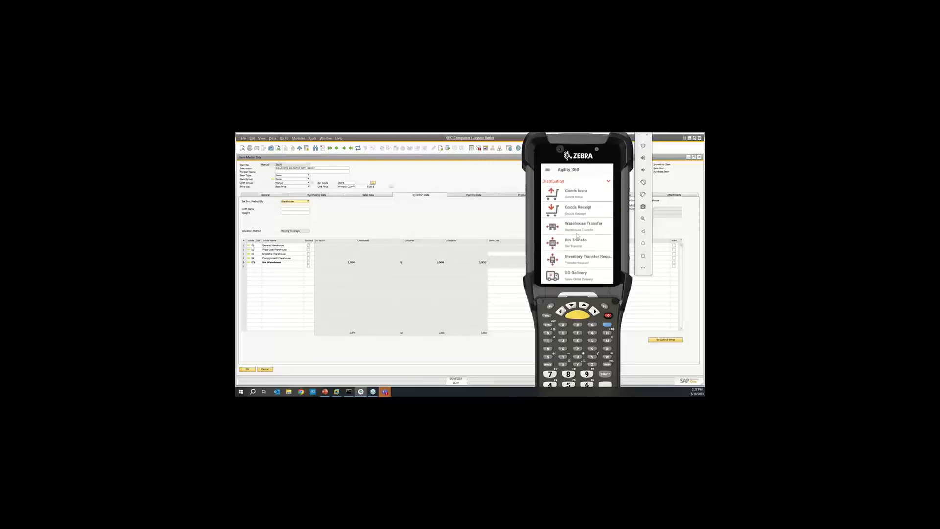
pyautogui.click(576, 230)
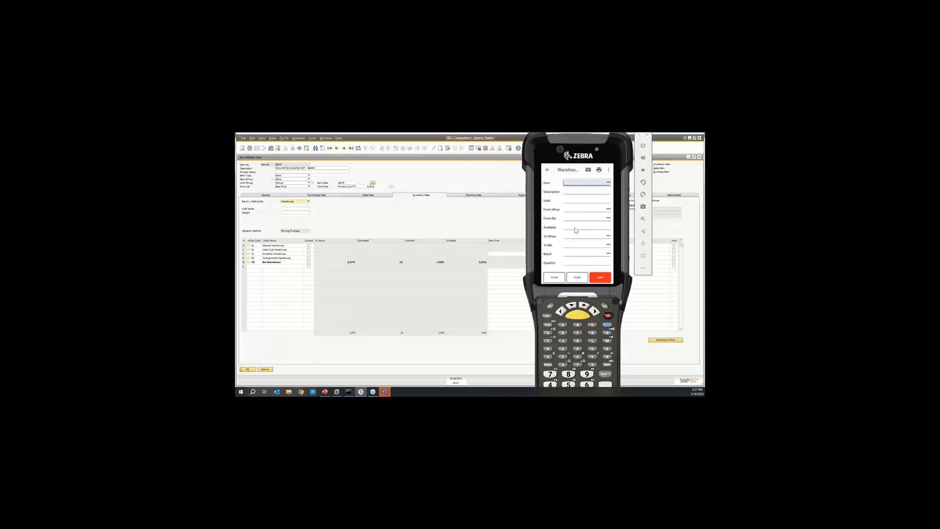
pyautogui.write('26076')
pyautogui.press('Return')
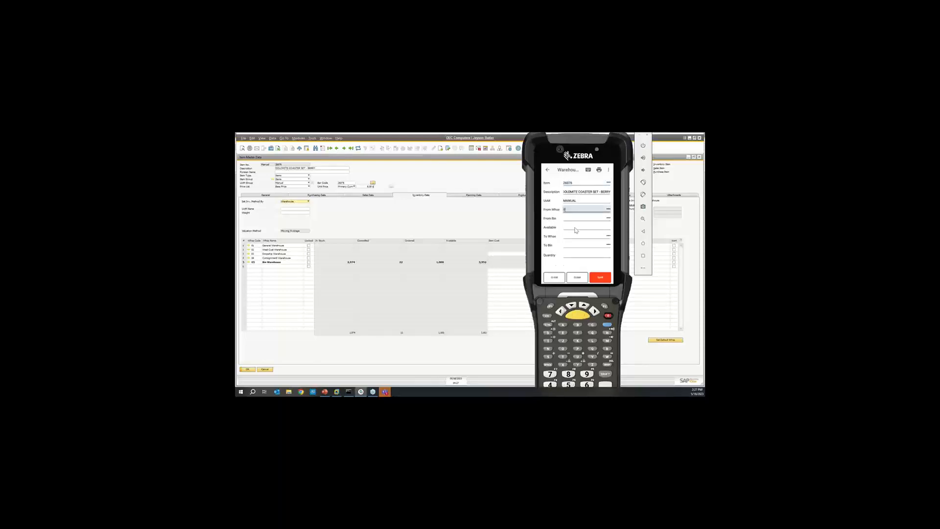
pyautogui.press('Return')
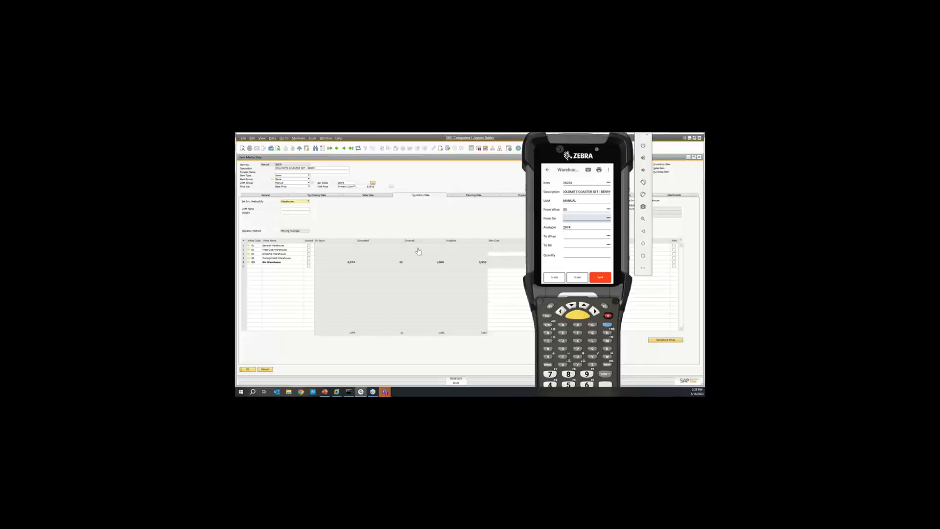
pyautogui.click(608, 218)
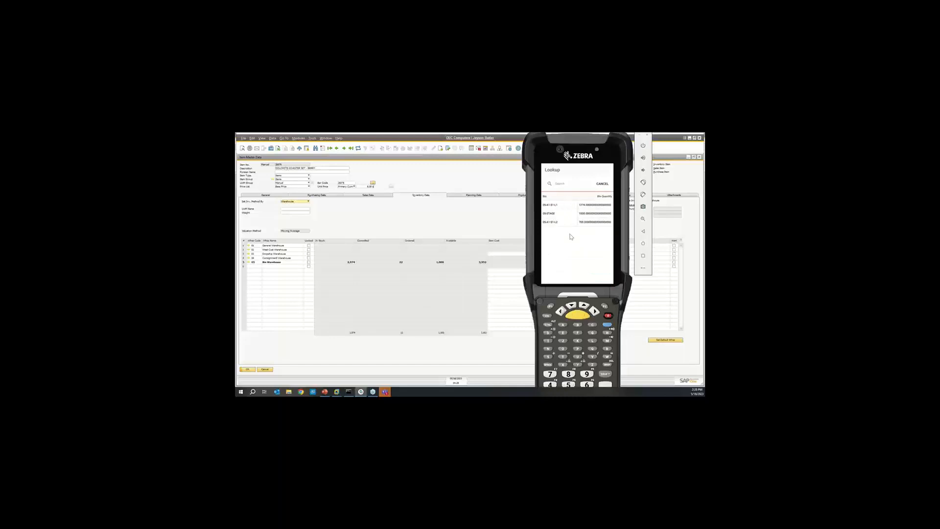
pyautogui.click(556, 210)
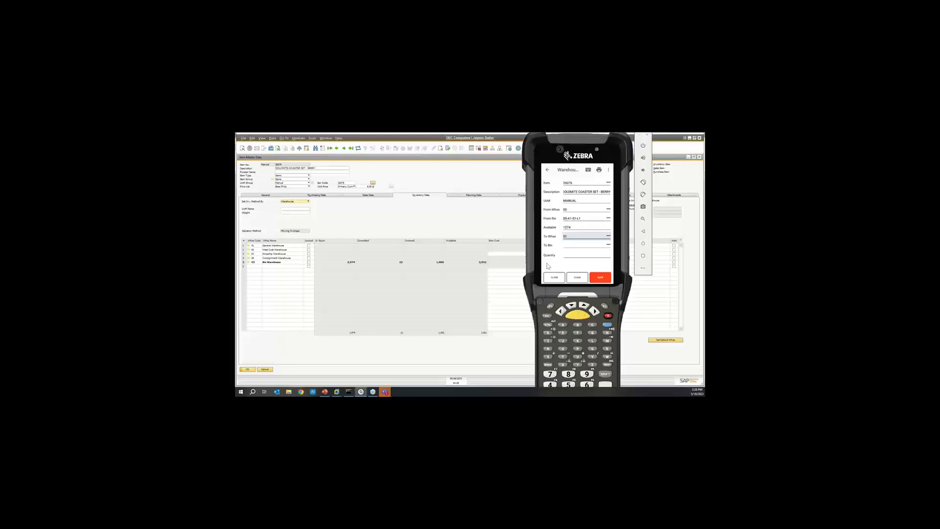
pyautogui.press('Return')
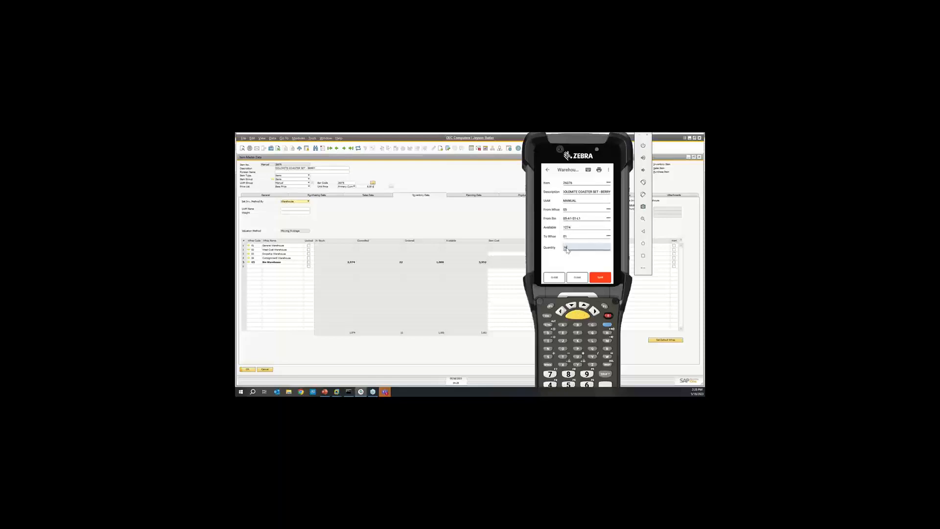
pyautogui.click(597, 282)
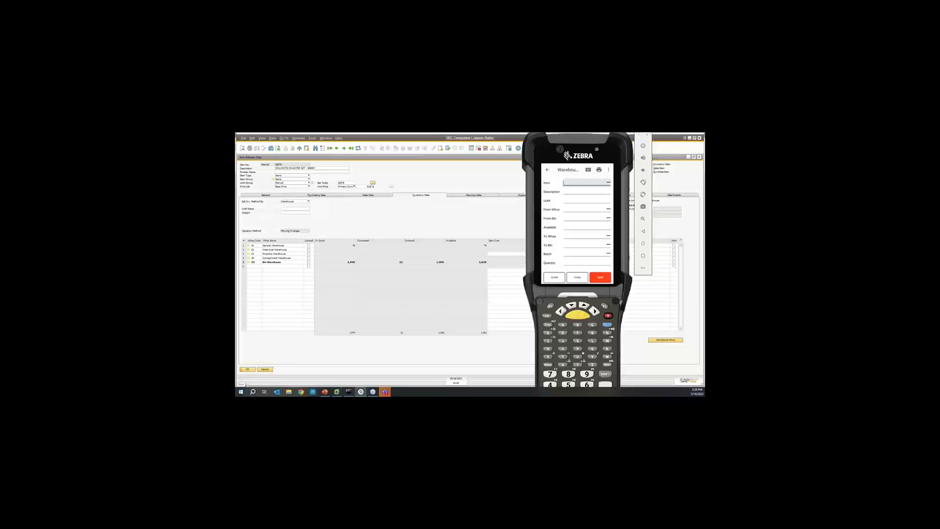
# Leave the warehouse transfer and post a bin transfer of 222 of item 41024 from bin 05-A1-S1-L1 to 05-STAGE.
pyautogui.click(547, 170)
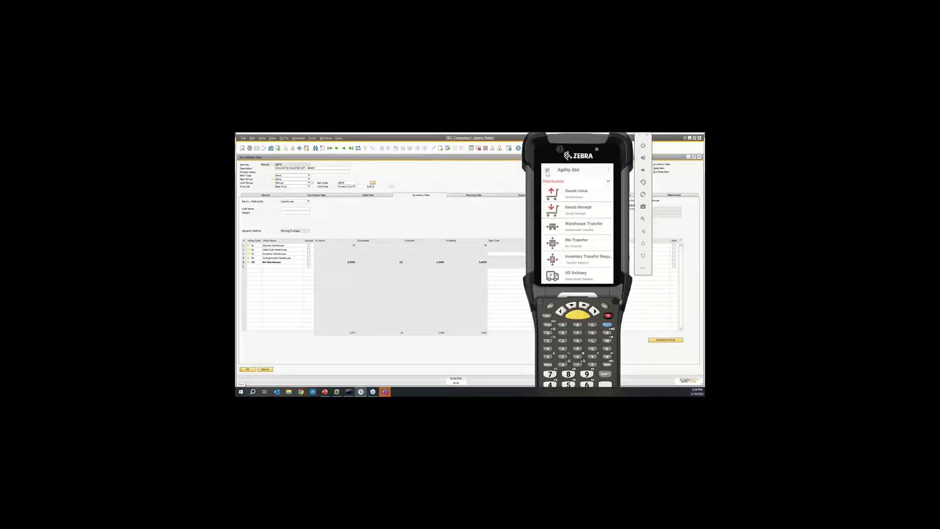
pyautogui.click(577, 244)
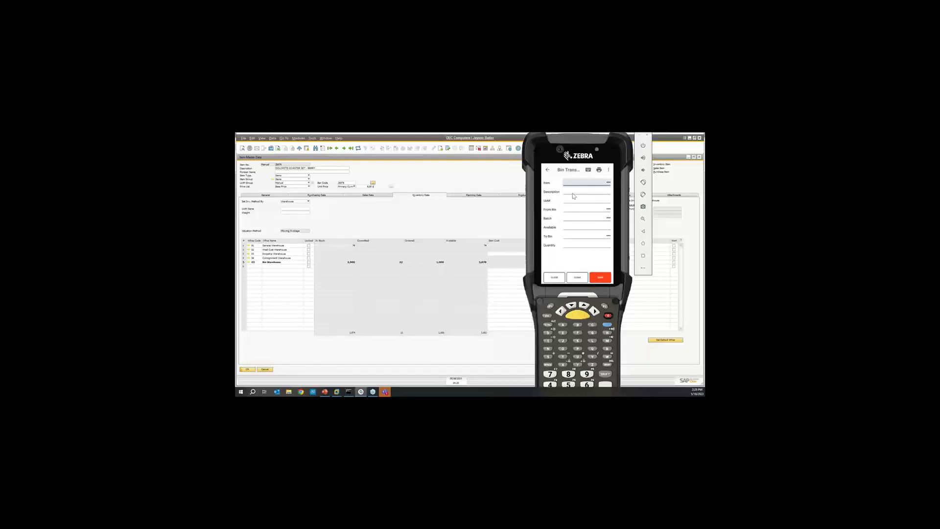
pyautogui.write('41024')
pyautogui.press('Return')
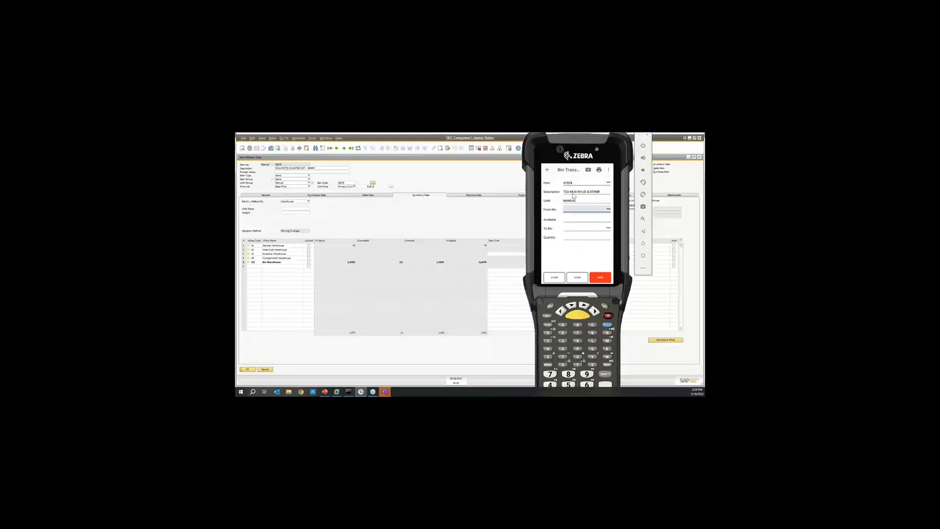
pyautogui.click(609, 209)
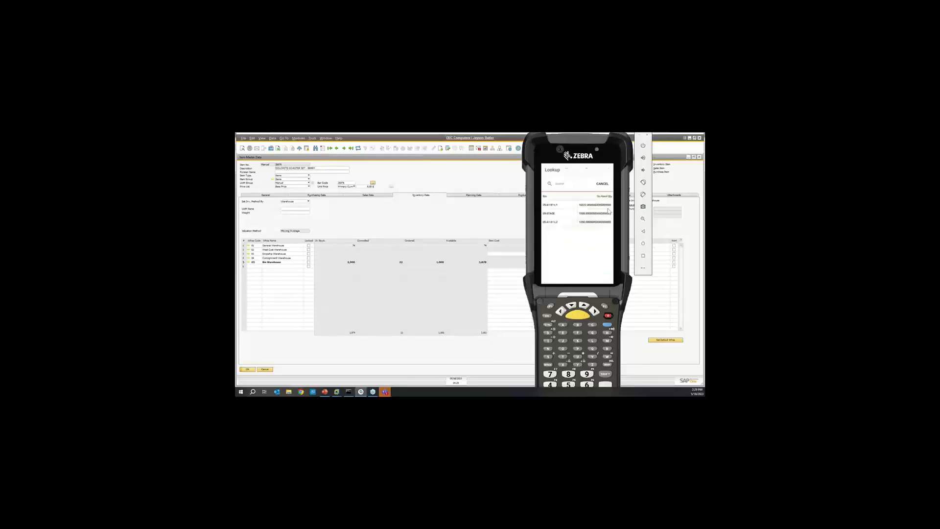
pyautogui.click(555, 205)
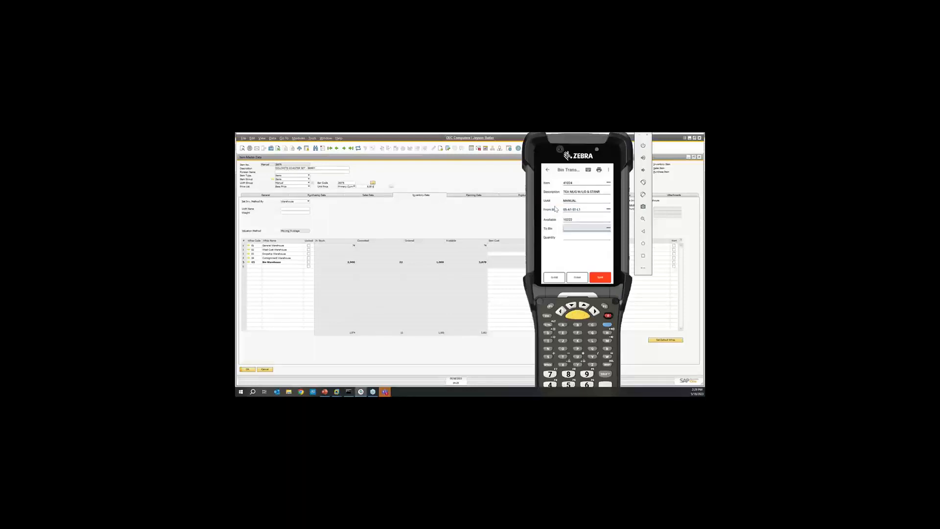
pyautogui.write('05-STAGE')
pyautogui.press('Return')
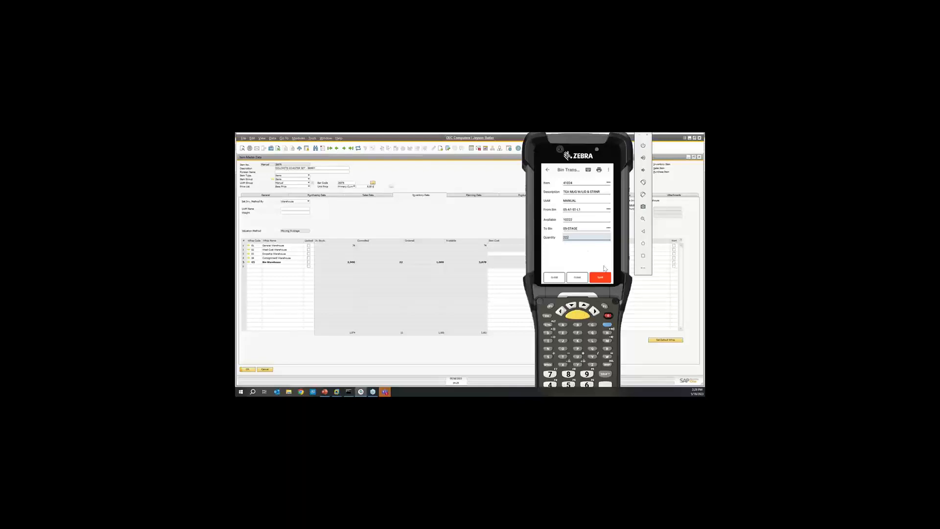
pyautogui.click(604, 281)
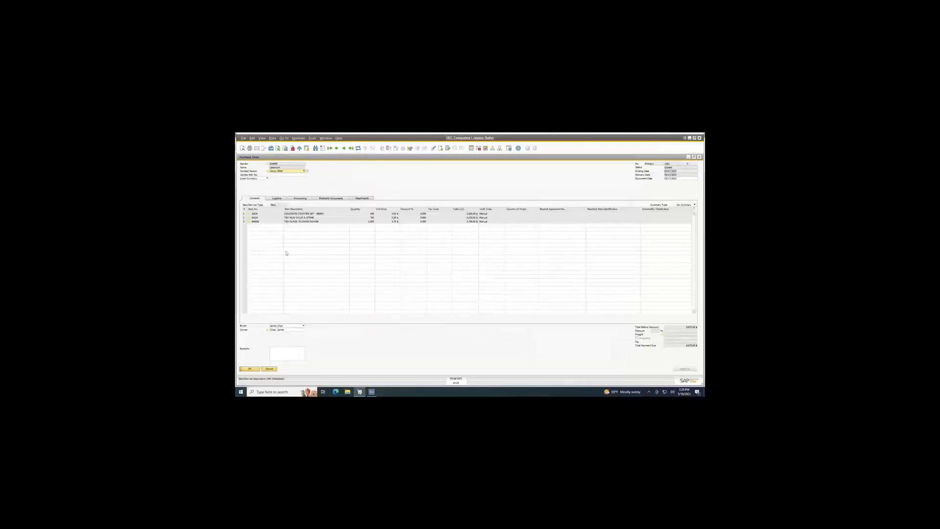
# In SAP Business One, open the tea mug's item master data from the purchase order line and view its inventory data.
pyautogui.click(249, 217)
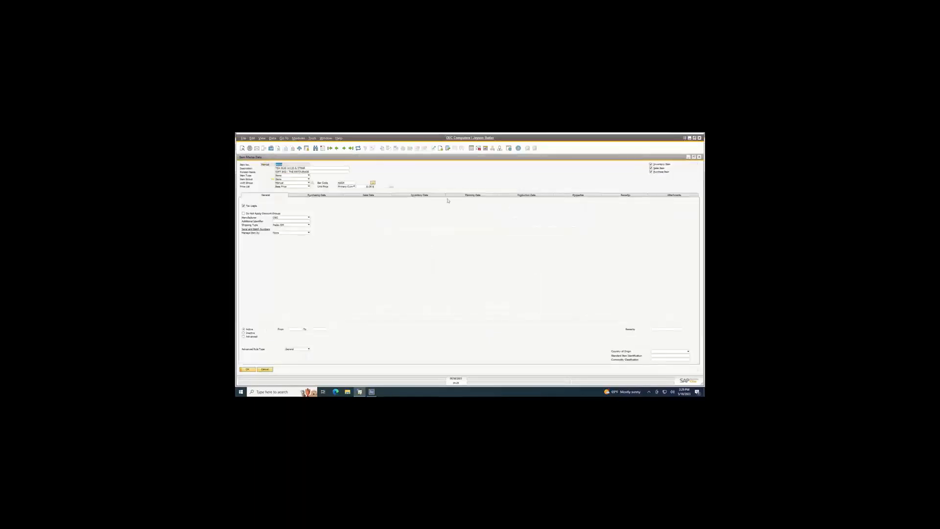
pyautogui.click(434, 196)
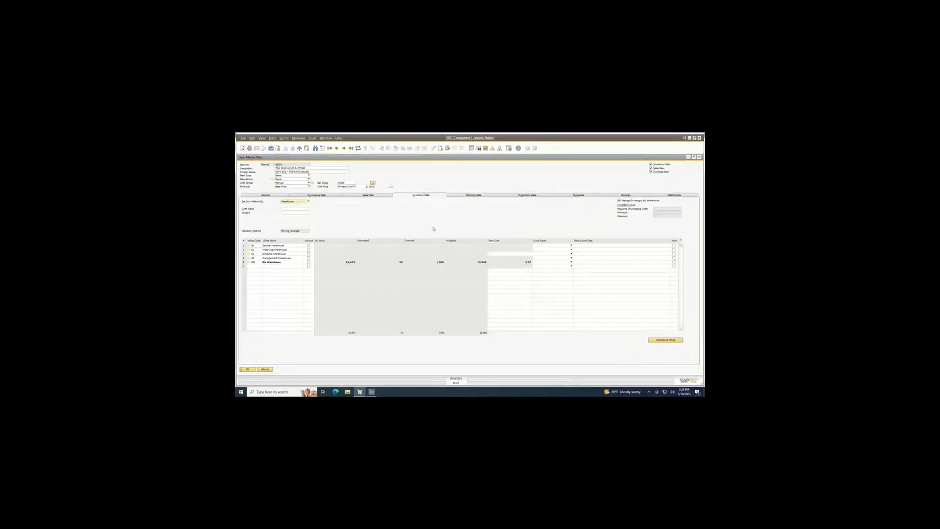
# View the tea mug's bin location content list, then close the list.
pyautogui.rightClick(433, 228)
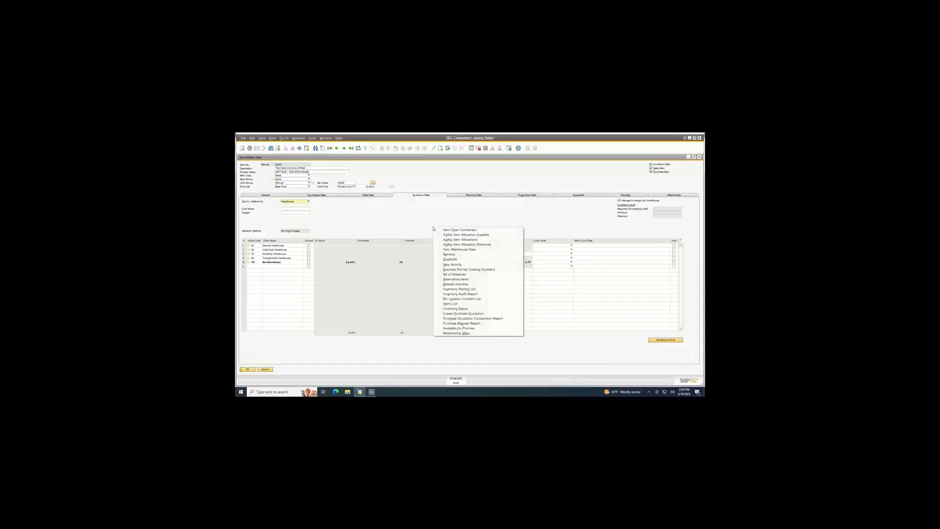
pyautogui.click(455, 299)
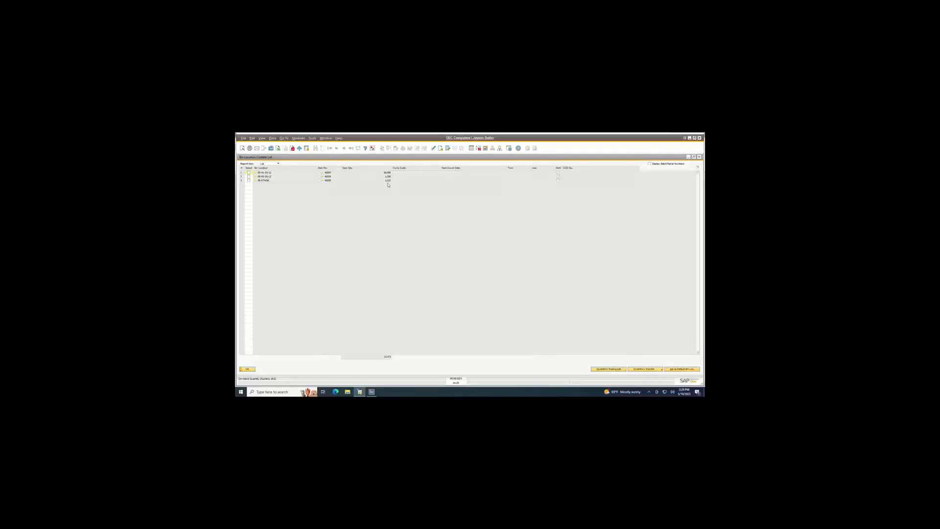
pyautogui.click(699, 157)
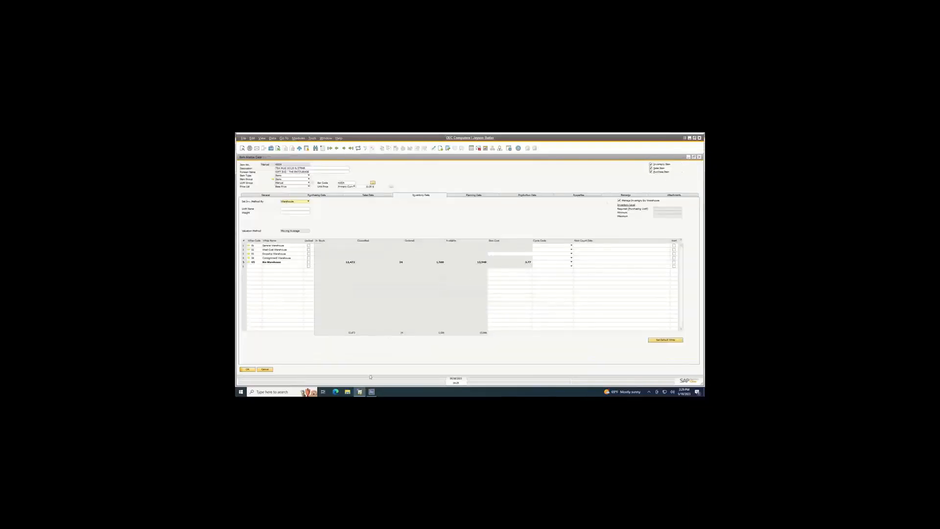
# Switch to Agility Explorer, open the Inventory Workspace, filter it to the tea mug's item number and view its warehouse stock.
pyautogui.click(372, 392)
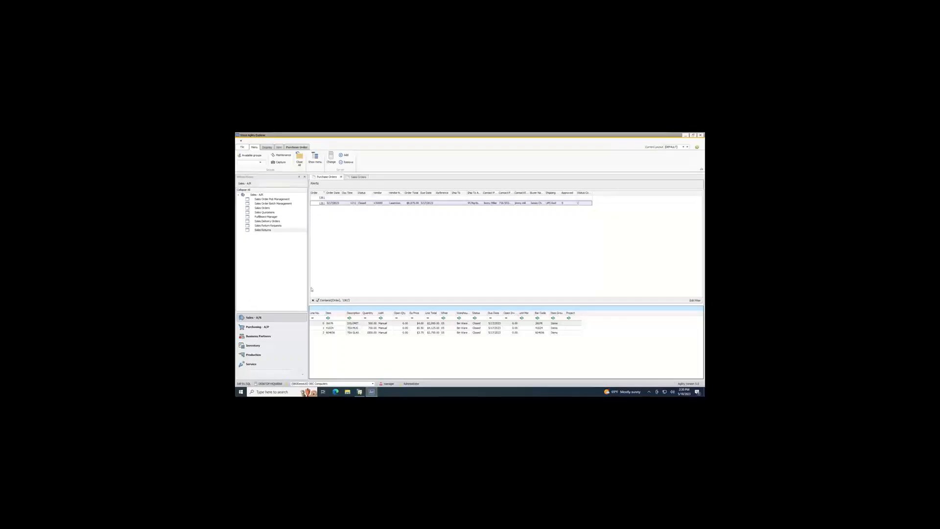
pyautogui.click(269, 345)
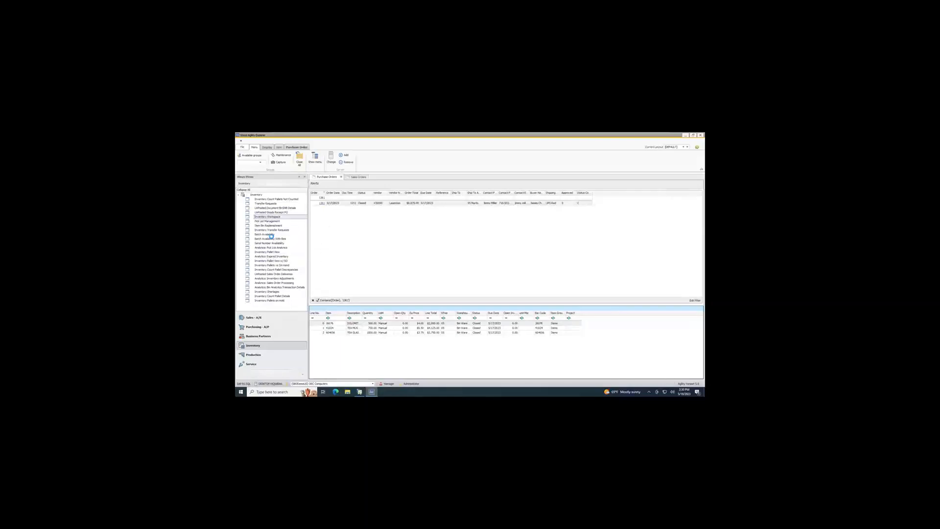
pyautogui.doubleClick(269, 216)
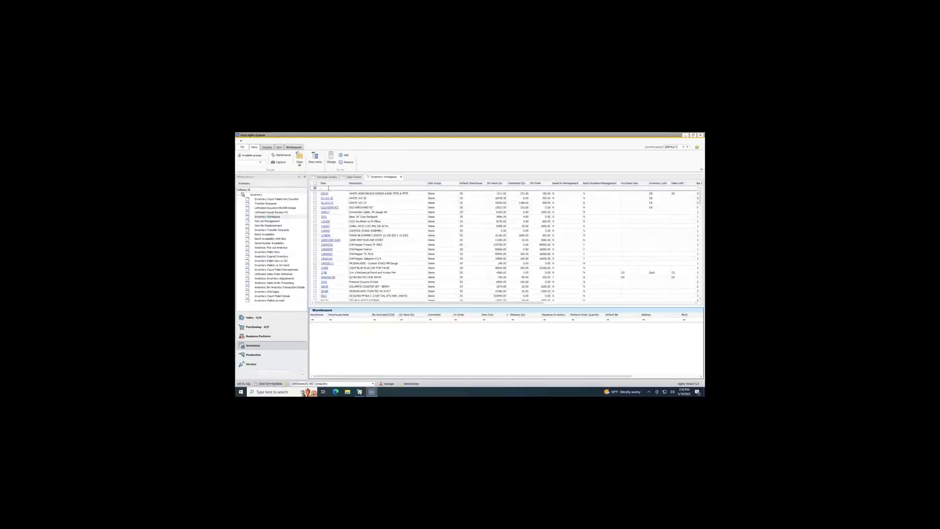
pyautogui.write('3')
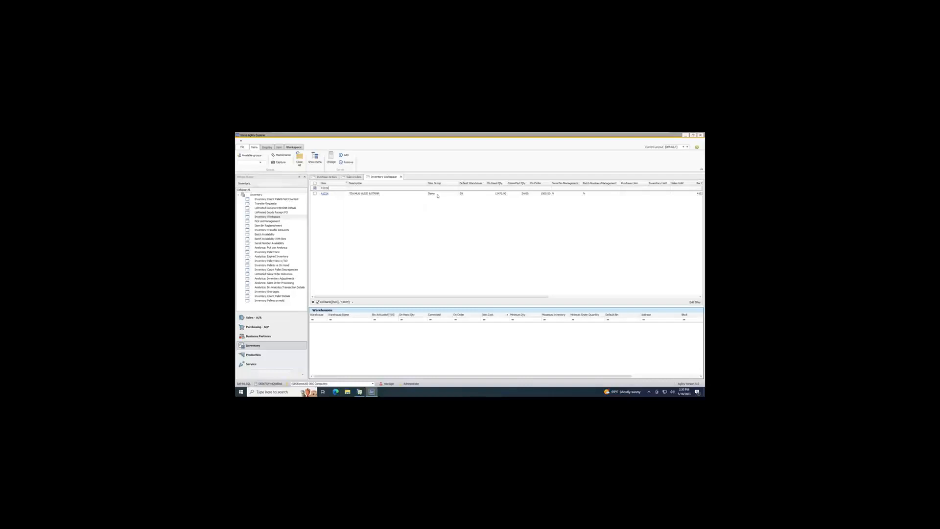
pyautogui.click(385, 194)
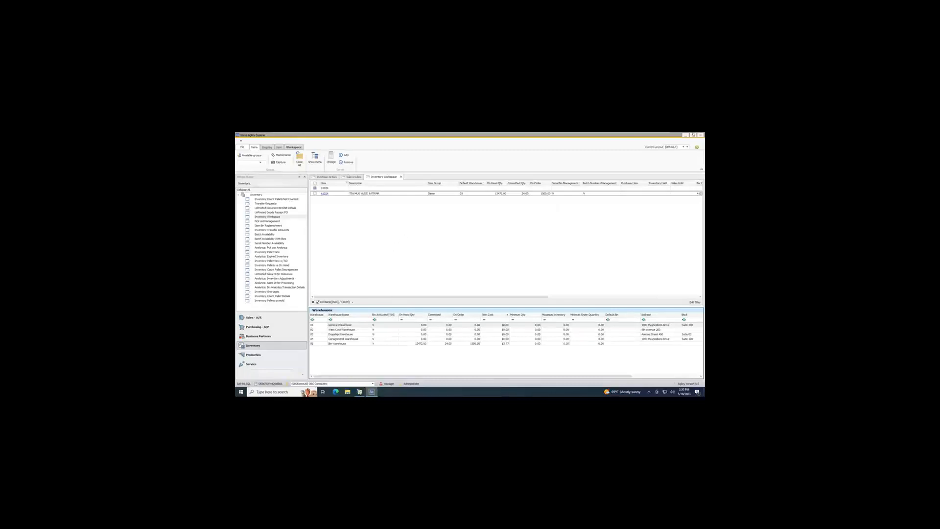
# Return to the handheld, leave the bin transfer, and view the Inventory Transfer Request form before going back to the application list.
pyautogui.click(686, 135)
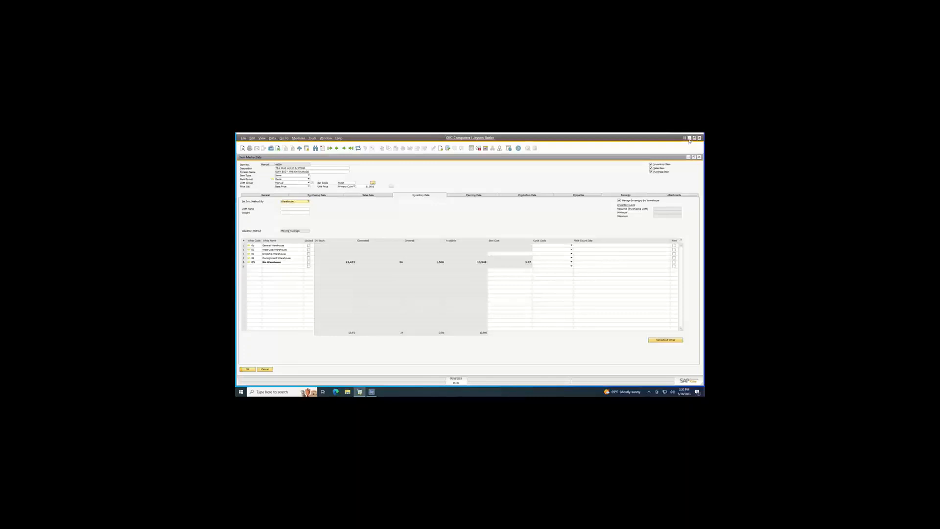
pyautogui.click(690, 138)
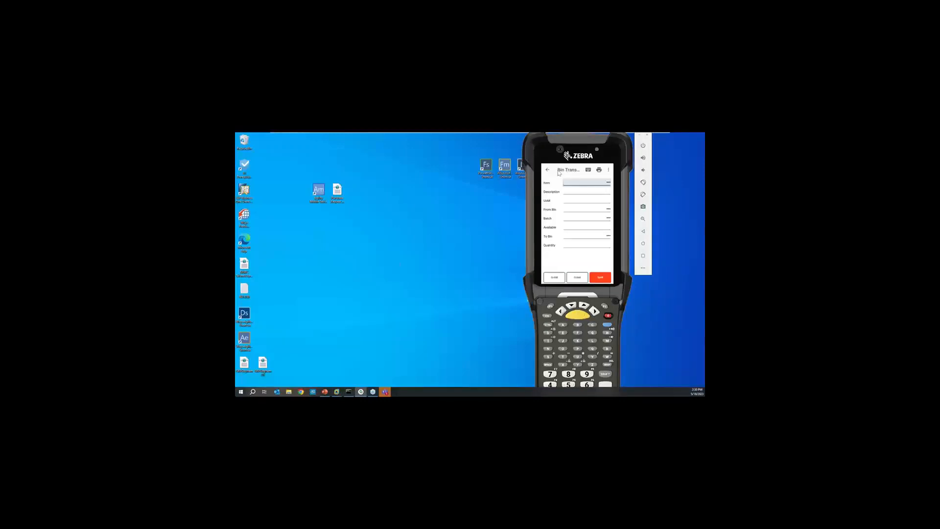
pyautogui.click(548, 170)
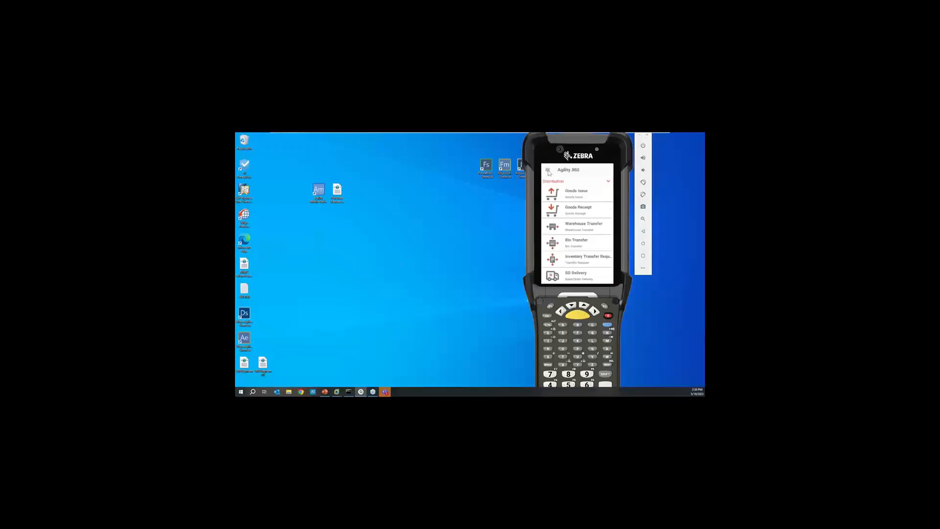
pyautogui.click(596, 259)
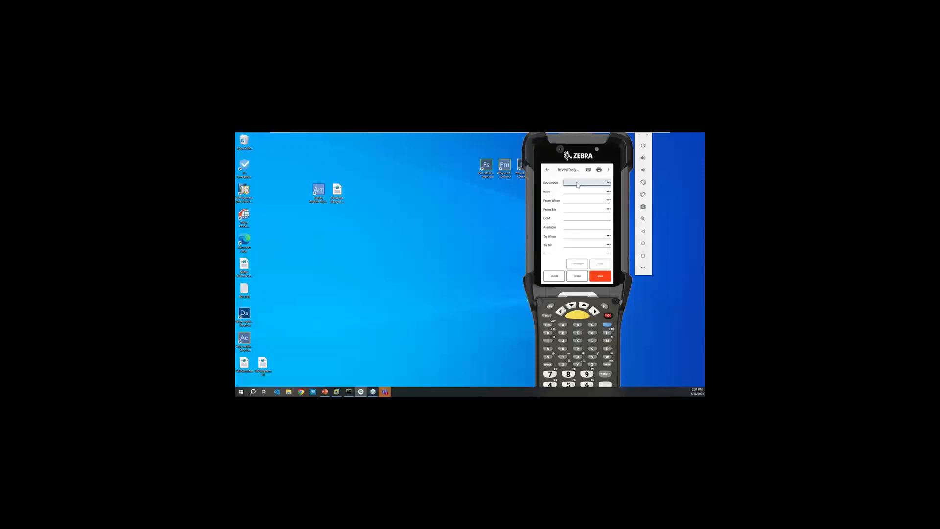
pyautogui.click(548, 171)
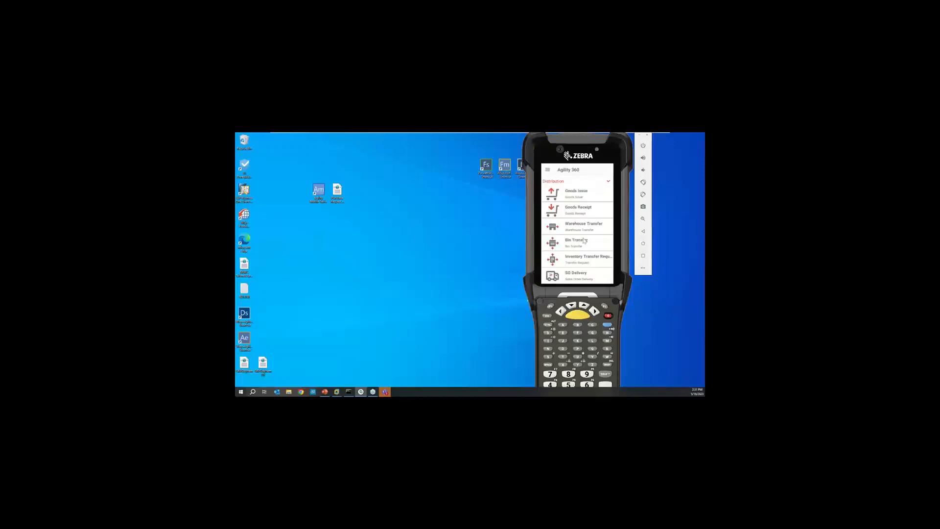
# Run a Bin Audit on warehouse 05, bin 05-A1-S1-L2, review its items, and close the audit.
pyautogui.scroll(-3, 589, 235)
pyautogui.scroll(-5, 589, 231)
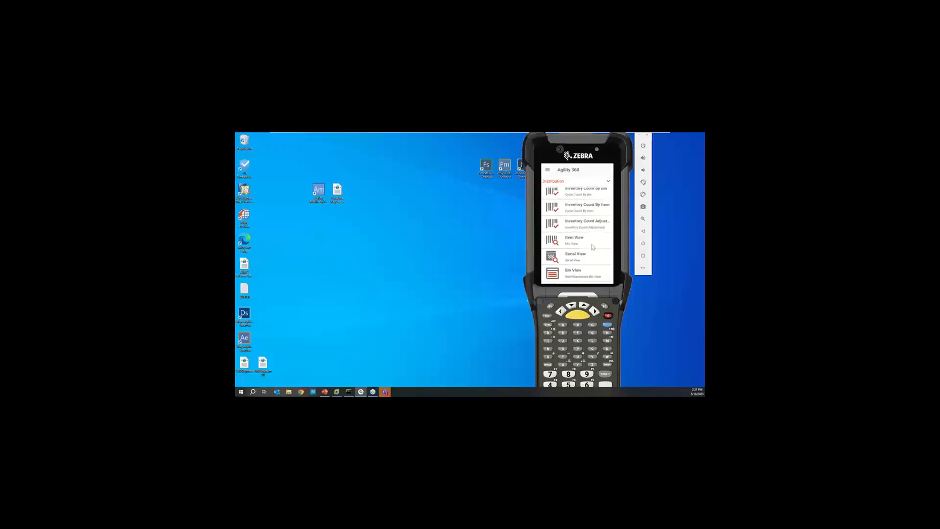
pyautogui.scroll(-2, 592, 247)
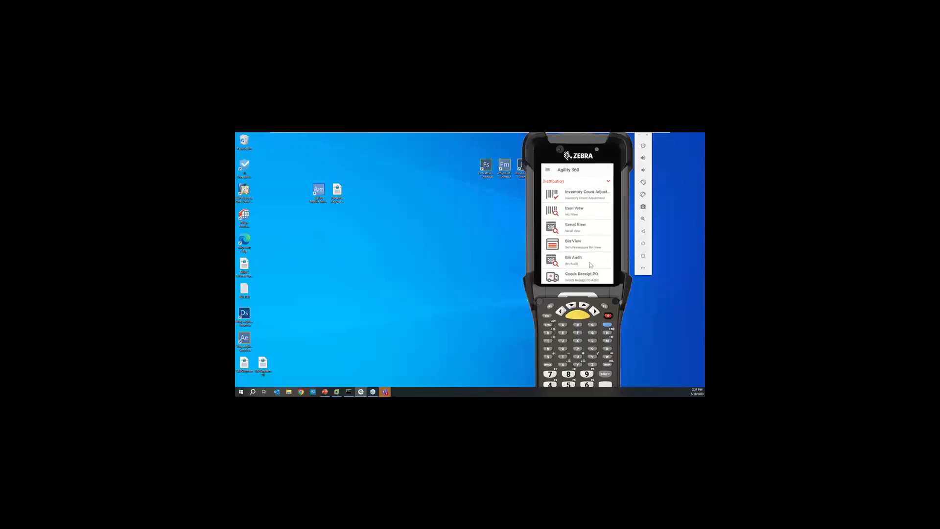
pyautogui.click(582, 262)
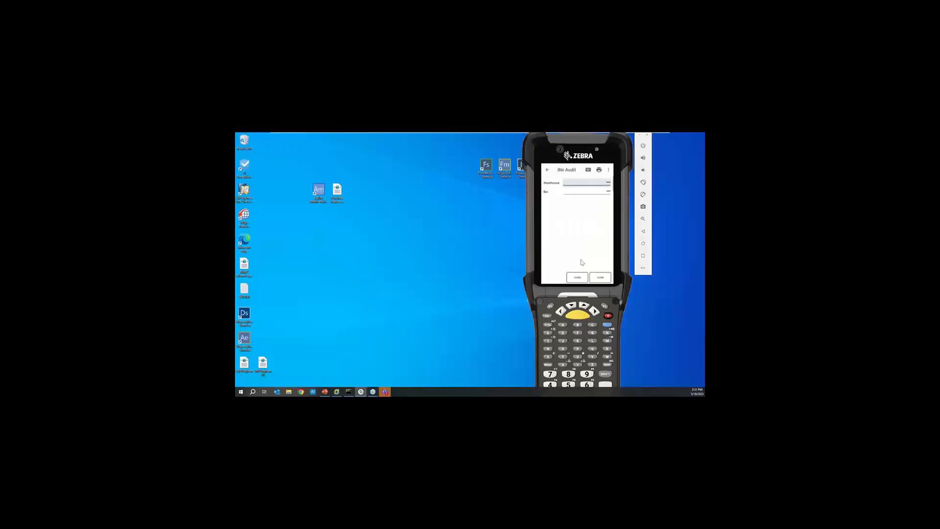
pyautogui.press('Return')
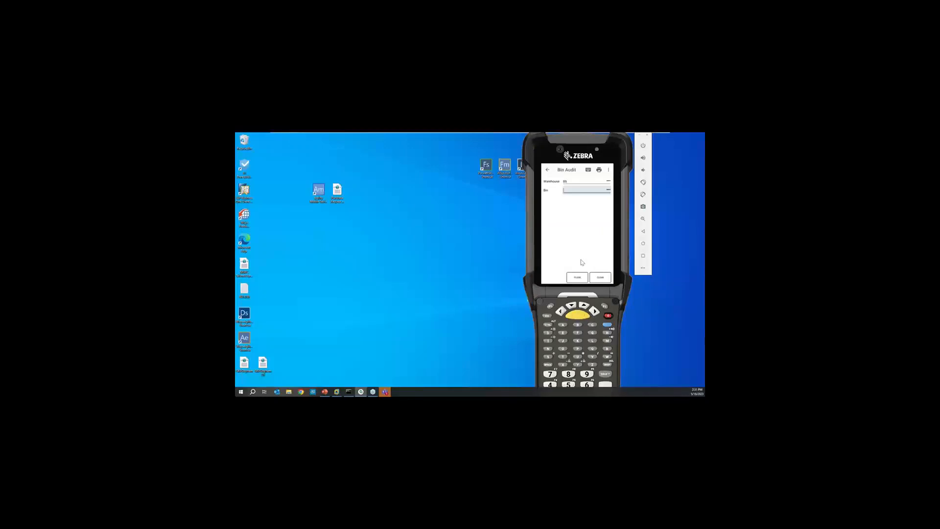
pyautogui.write('05-A1-S1-L2')
pyautogui.press('Return')
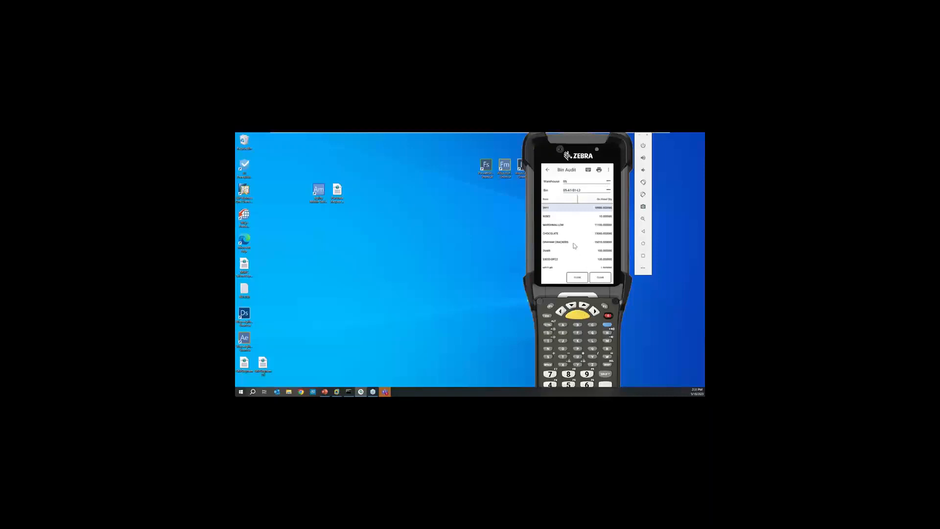
pyautogui.scroll(-3, 574, 252)
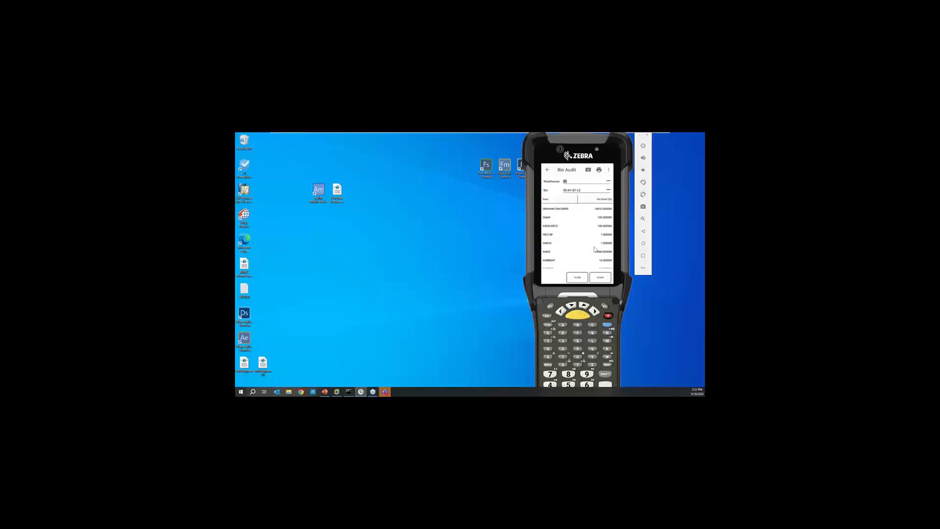
pyautogui.click(578, 281)
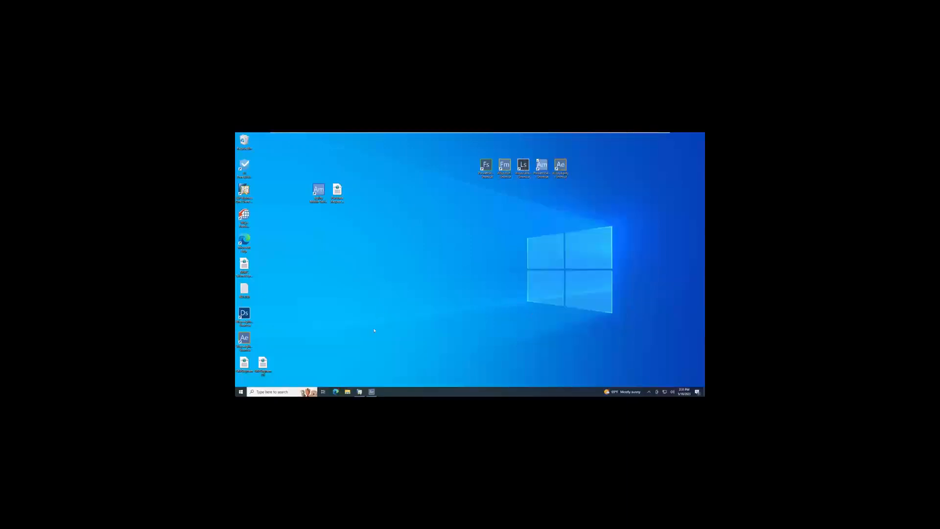
# In SAP Business One, close the item master data and purchase order, then open the Inventory Counting document.
pyautogui.click(360, 392)
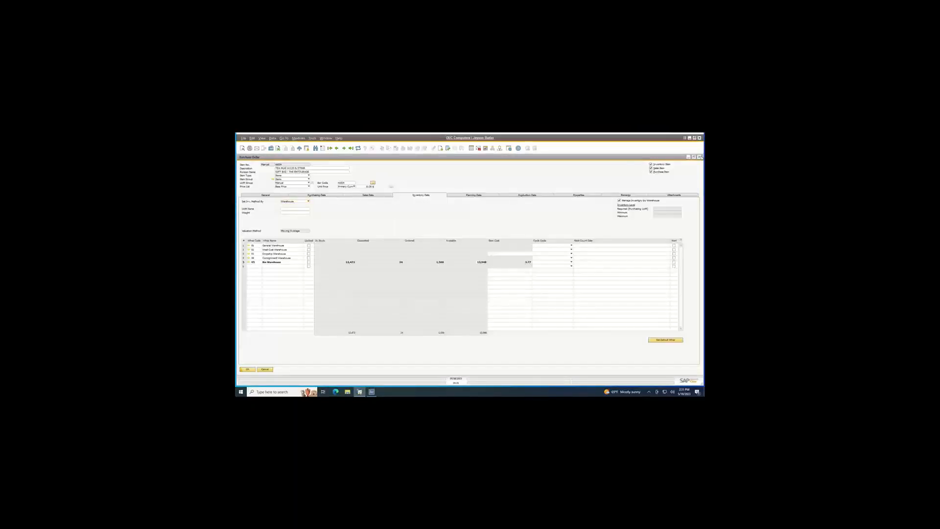
pyautogui.click(699, 157)
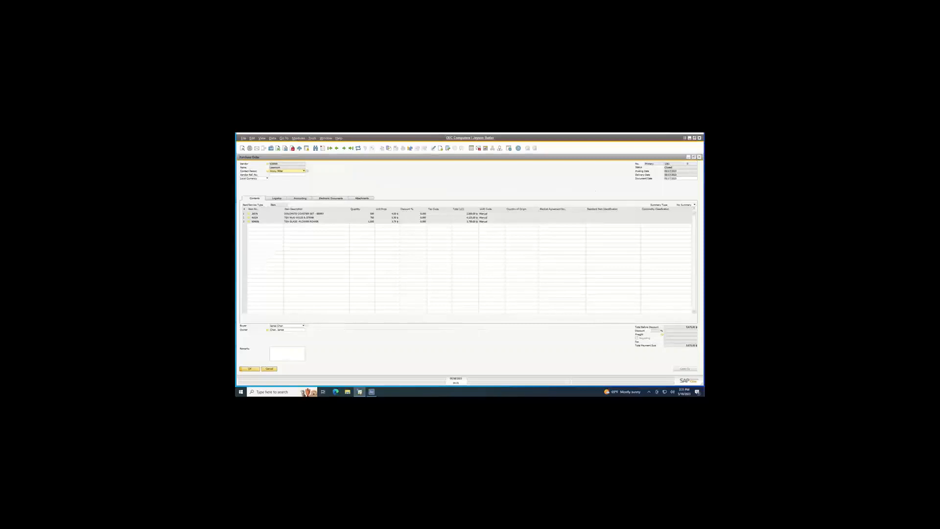
pyautogui.click(700, 157)
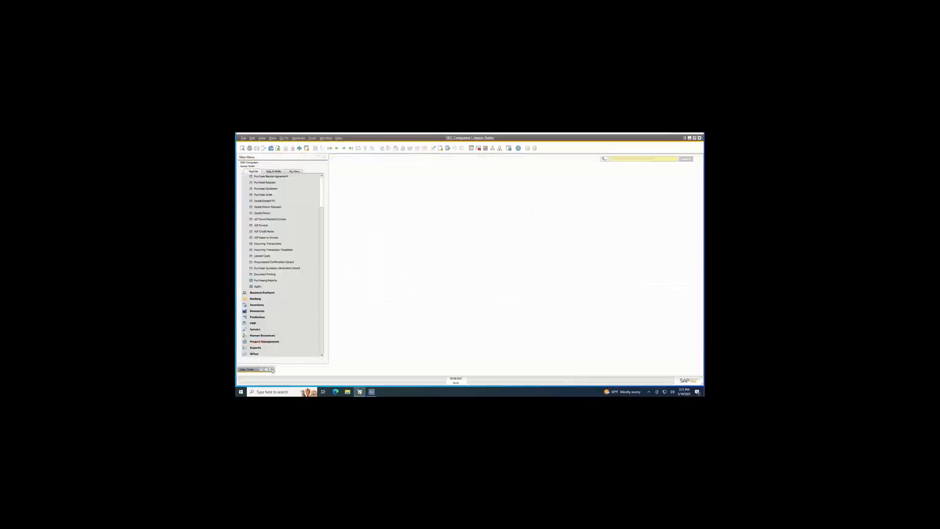
pyautogui.click(282, 307)
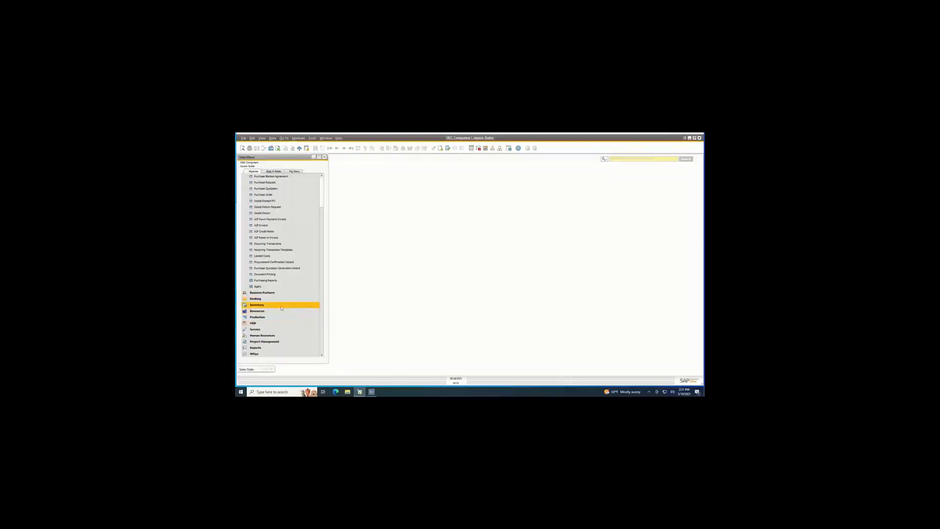
pyautogui.click(282, 307)
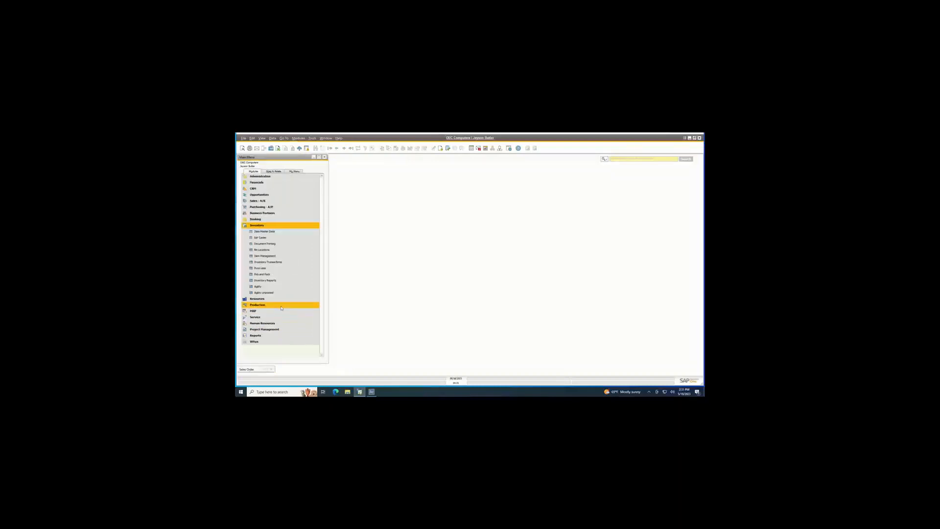
pyautogui.click(283, 264)
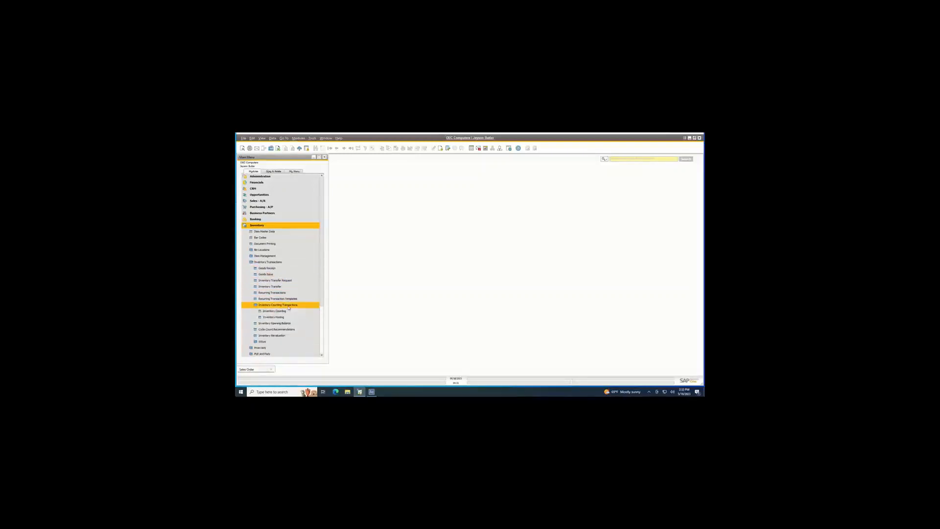
pyautogui.click(288, 307)
pyautogui.click(288, 312)
pyautogui.click(588, 177)
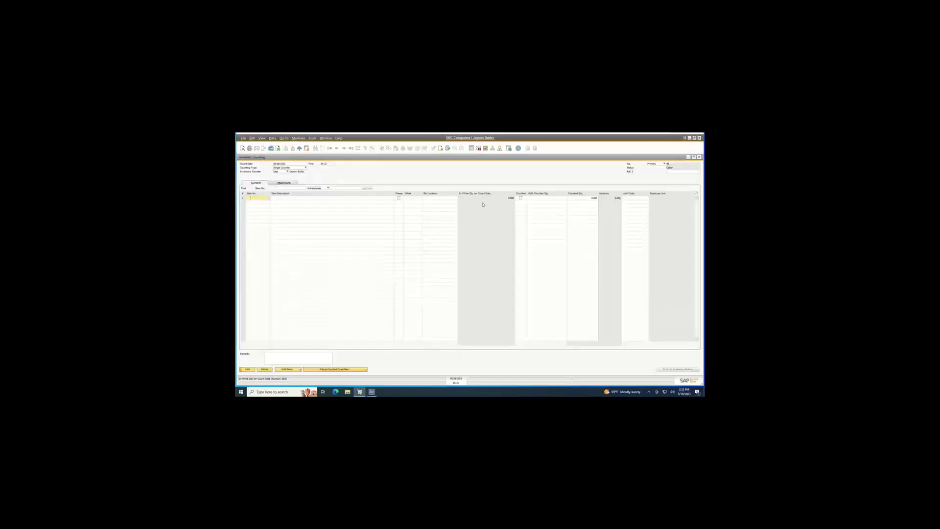
# Browse to the latest inventory counts, check the counting type options keeping Single Counter, and show the dolomite coaster set's count.
pyautogui.click(350, 151)
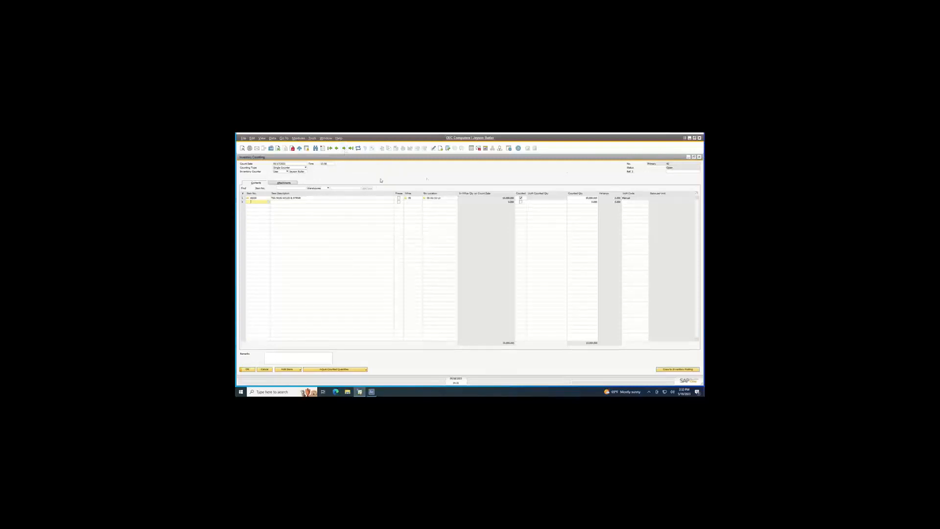
pyautogui.click(301, 168)
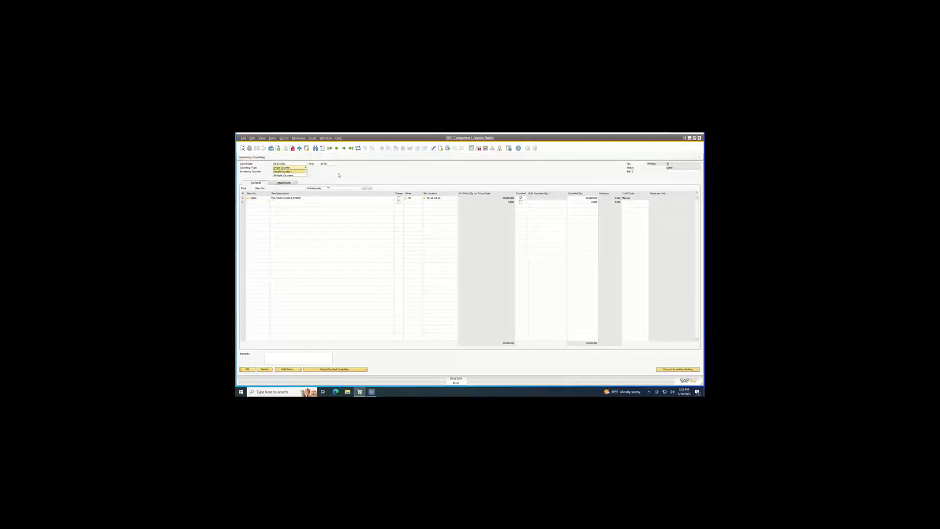
pyautogui.click(303, 172)
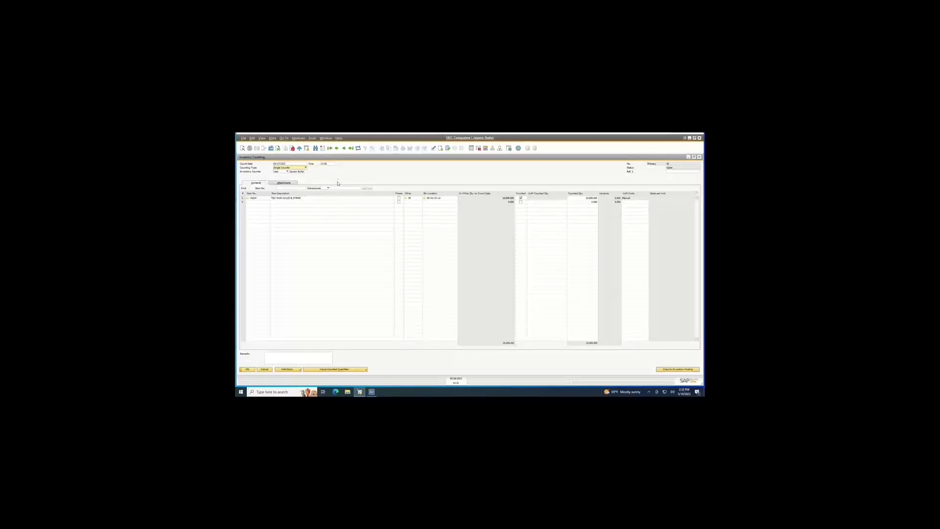
pyautogui.click(337, 148)
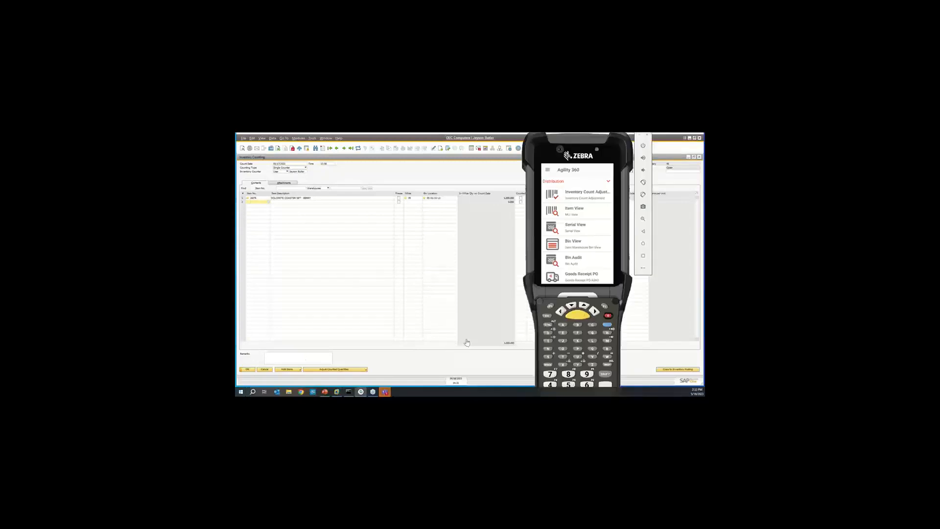
# On the handheld, open Inventory Count By Item for warehouse 05 and choose count document 41.
pyautogui.scroll(2, 591, 238)
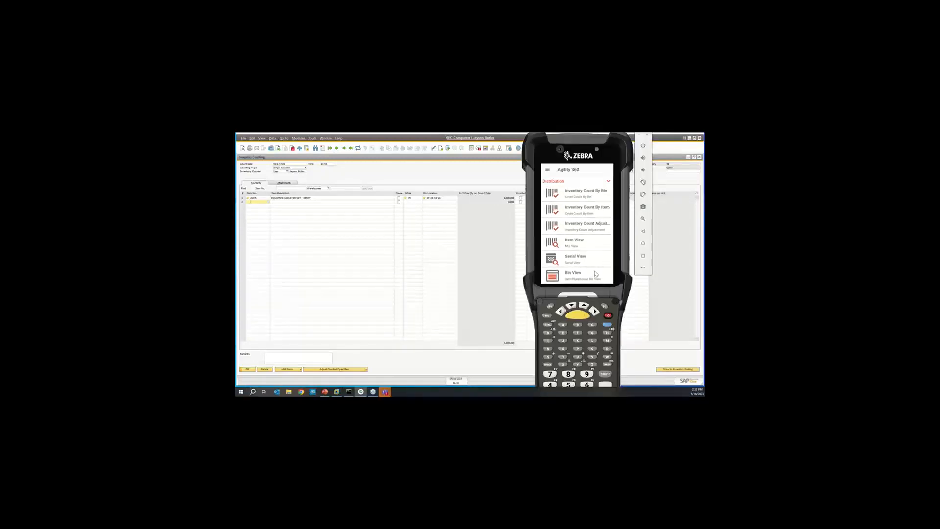
pyautogui.click(587, 214)
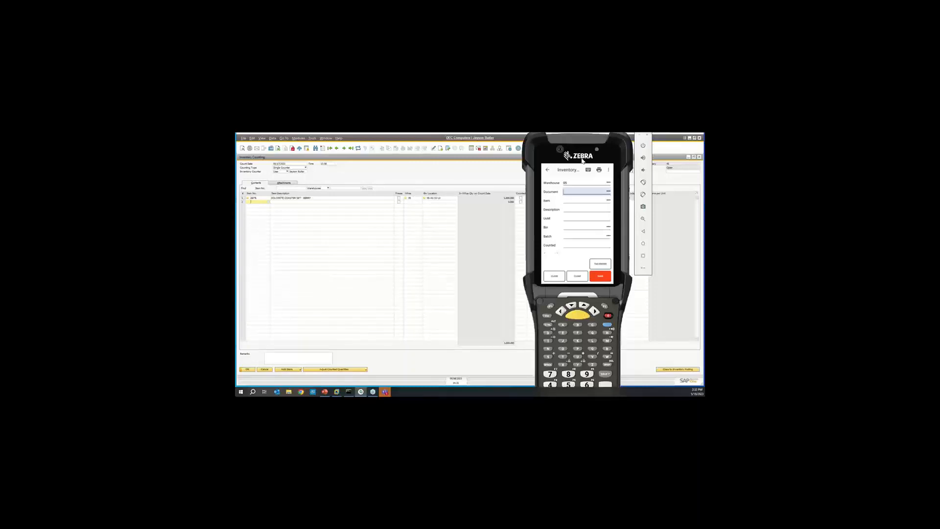
pyautogui.click(609, 192)
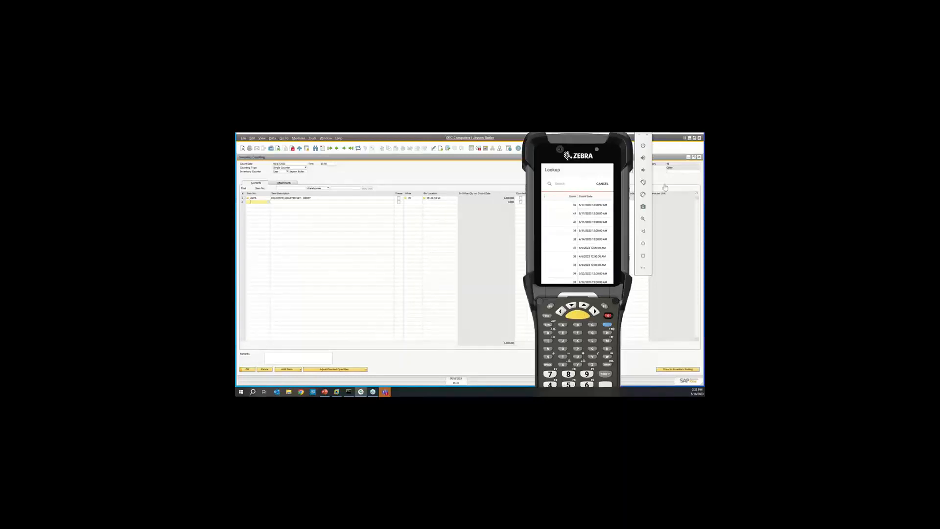
pyautogui.click(562, 217)
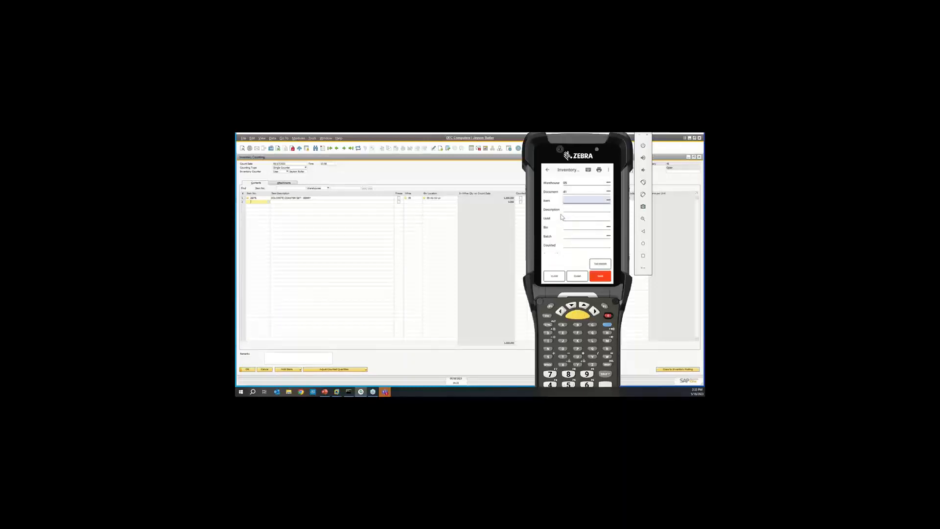
pyautogui.click(609, 201)
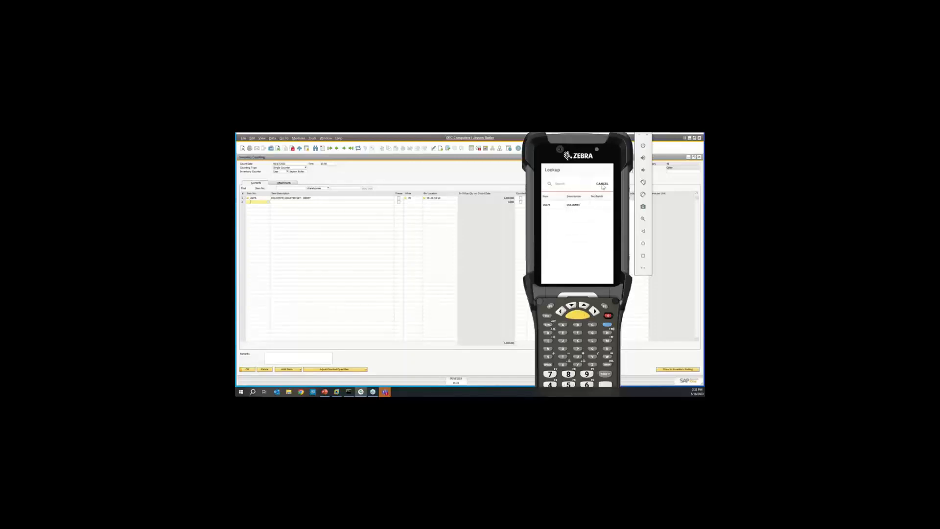
pyautogui.click(605, 210)
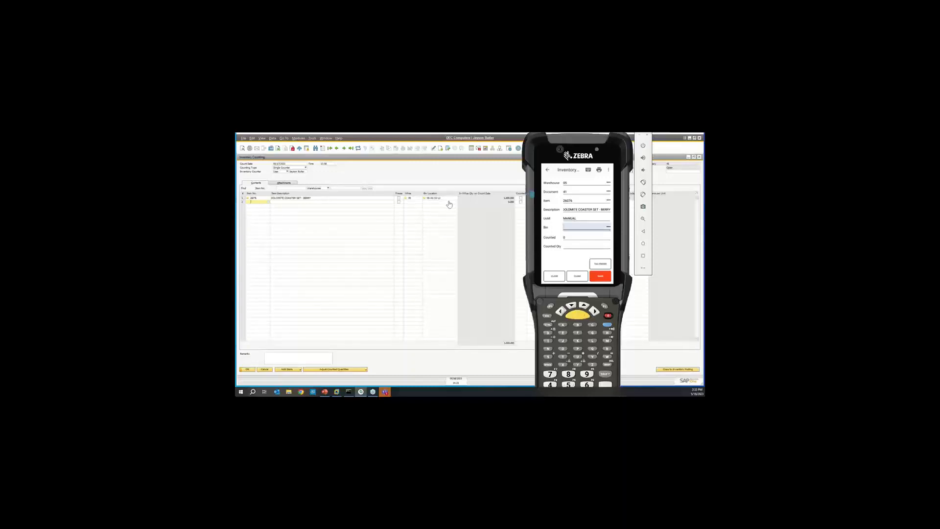
pyautogui.write('05-A1-S1-L1')
pyautogui.press('Return')
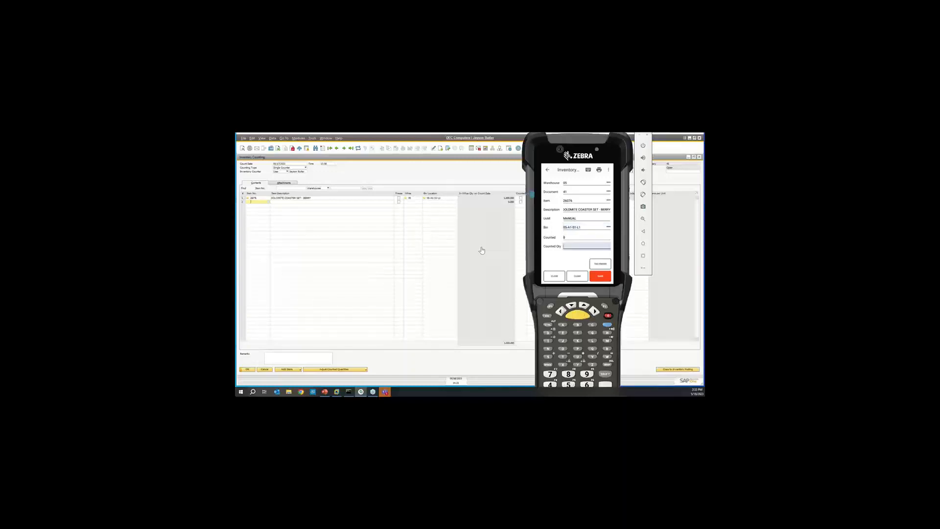
pyautogui.click(573, 276)
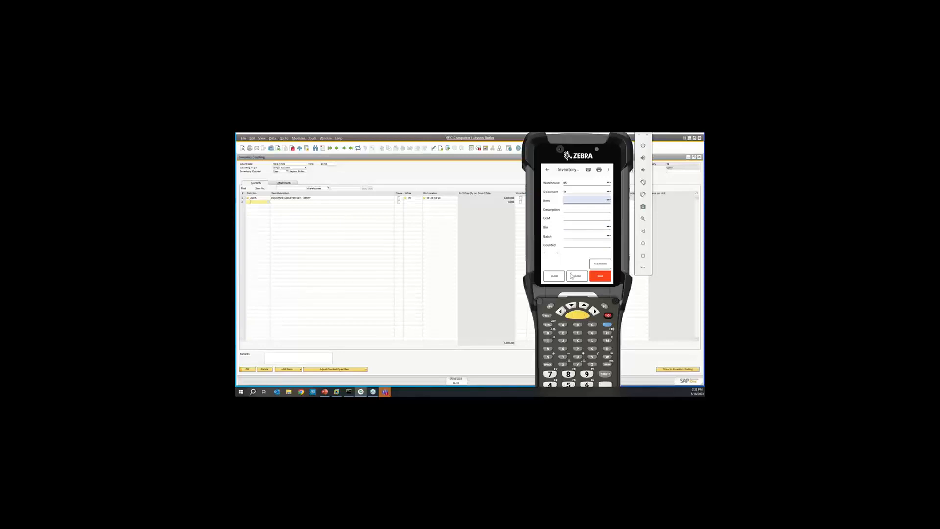
# Save a counted quantity of 990 for item 26076 in bin 05-A1-S1-L1, and refresh the count document in SAP Business One.
pyautogui.write('4')
pyautogui.press('Return')
pyautogui.write('26076')
pyautogui.press('Return')
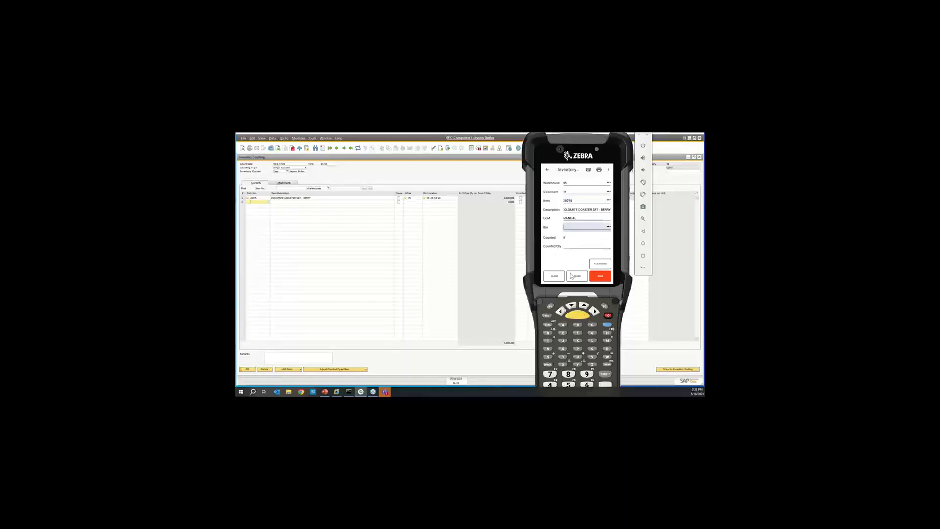
pyautogui.write('05-A1-S1-L1')
pyautogui.press('Return')
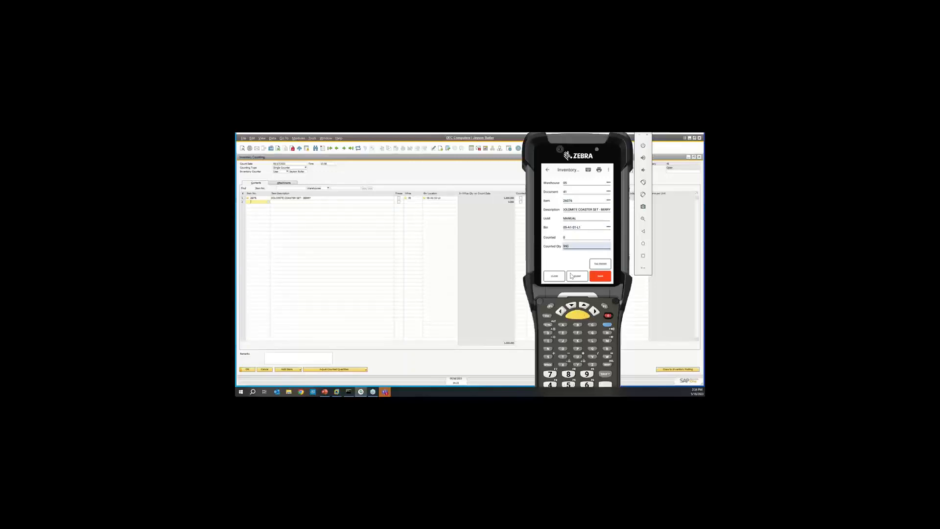
pyautogui.click(602, 278)
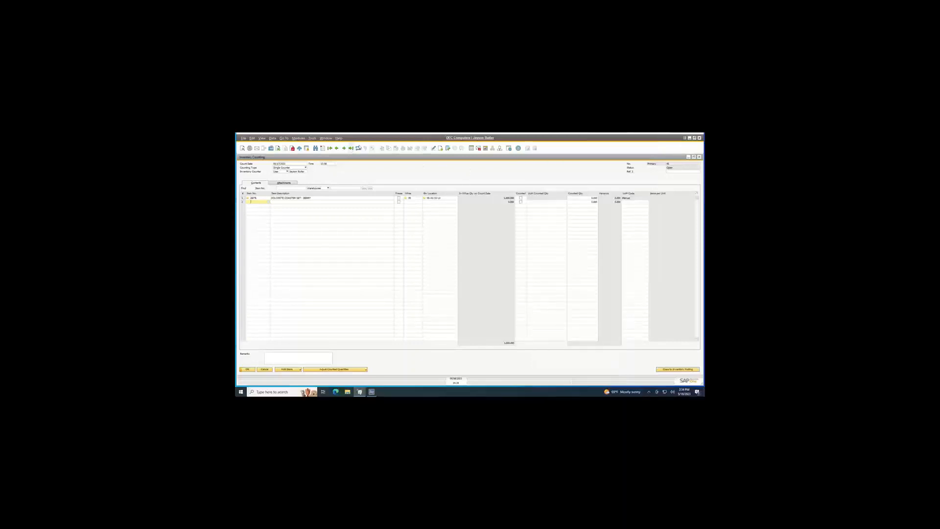
pyautogui.click(359, 147)
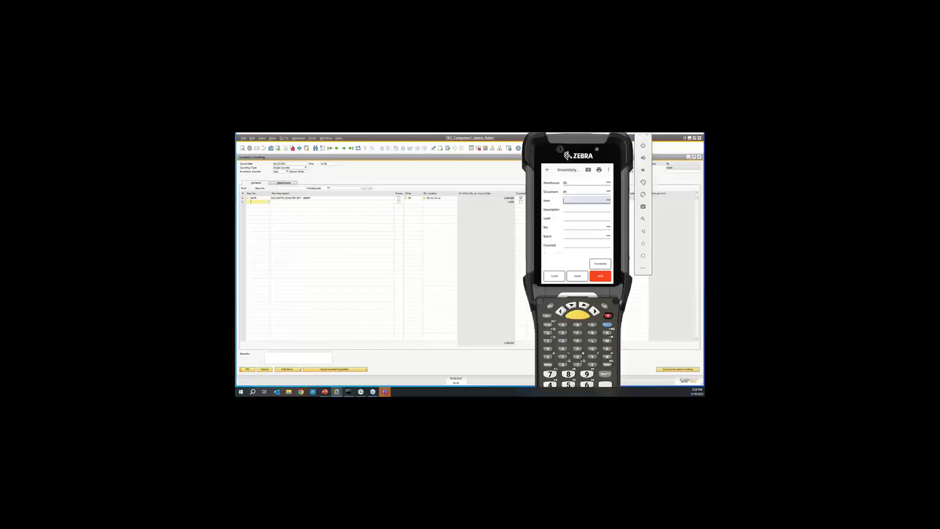
# On the handheld, use Inventory Count Adjustment to set line 1 of document 41 to a counted quantity of 1000 and submit it.
pyautogui.click(547, 170)
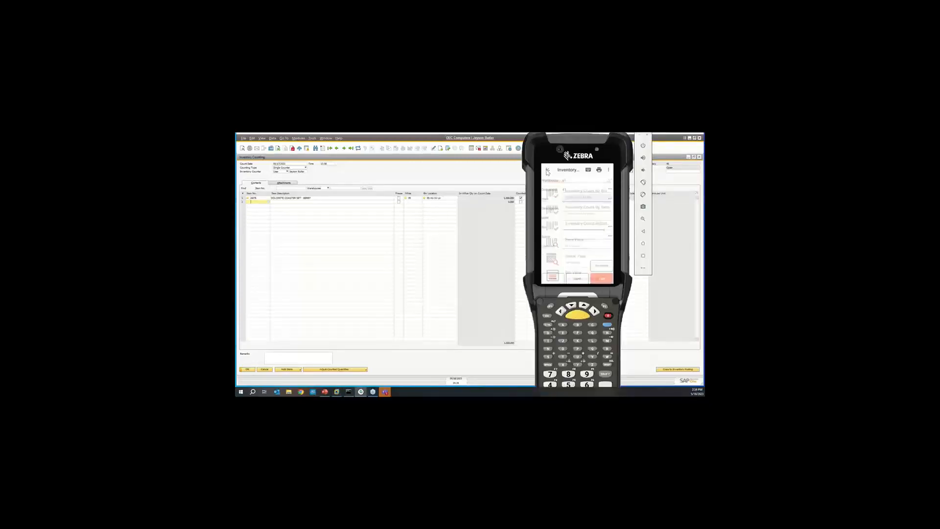
pyautogui.click(596, 226)
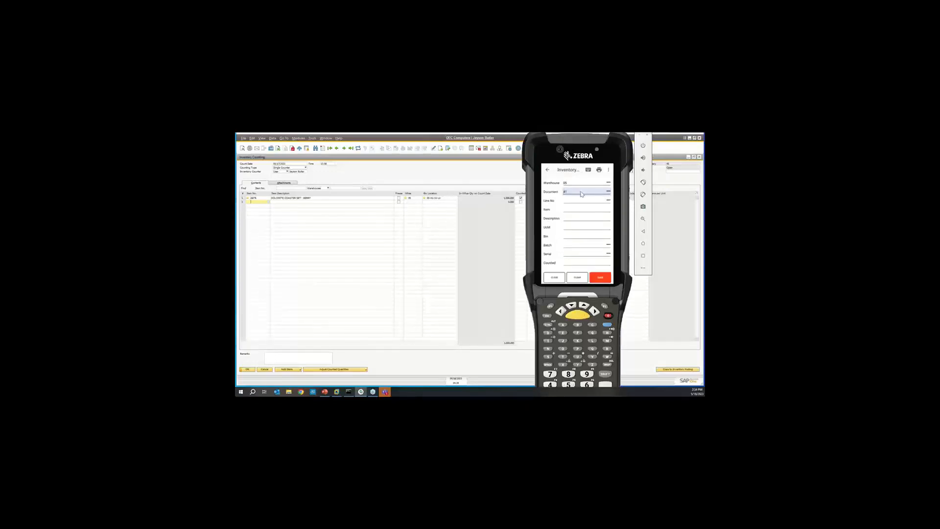
pyautogui.press('Return')
pyautogui.press('Return')
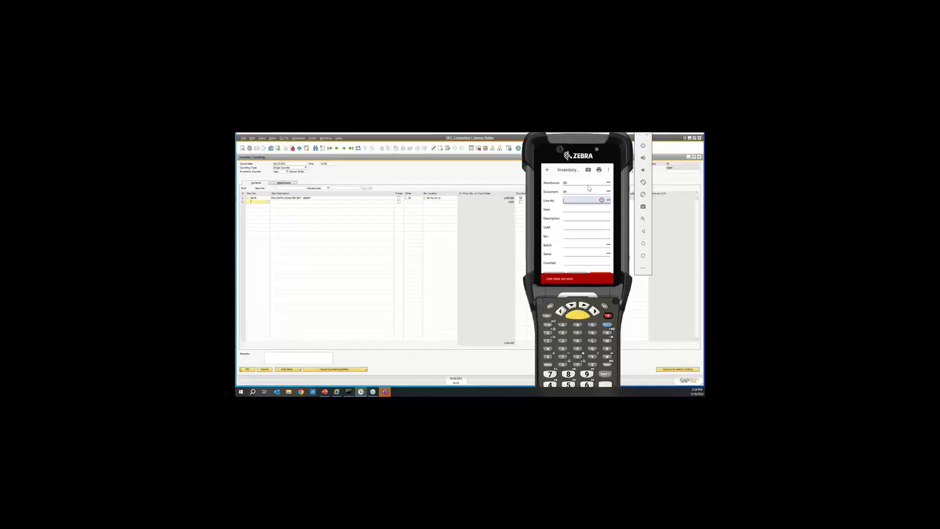
pyautogui.click(608, 200)
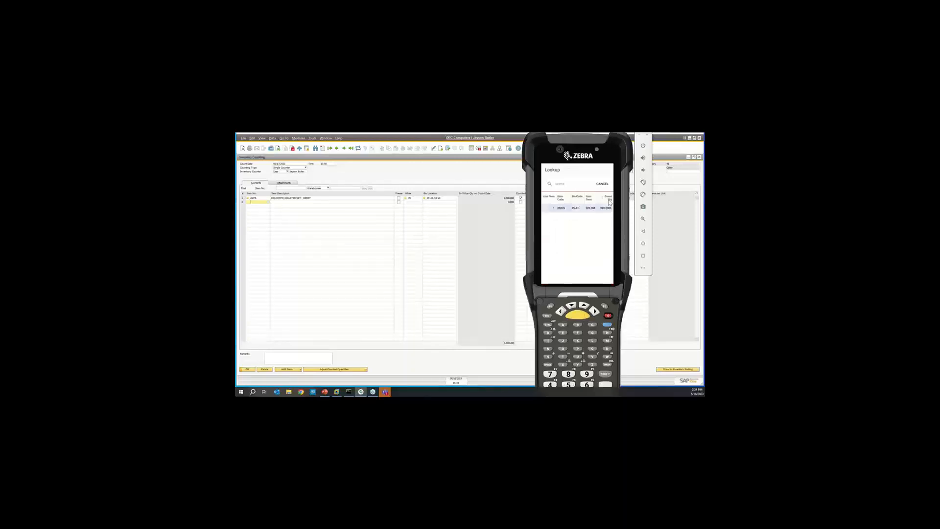
pyautogui.click(593, 211)
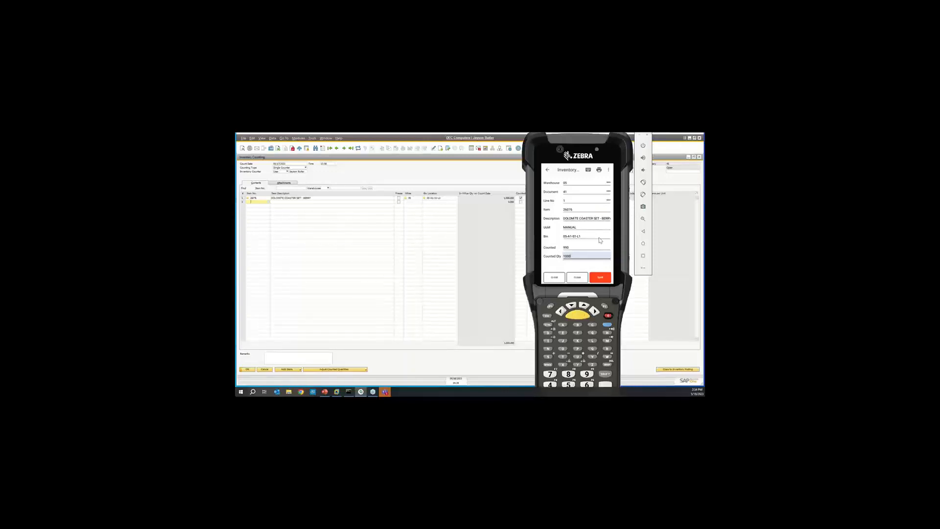
pyautogui.press('Return')
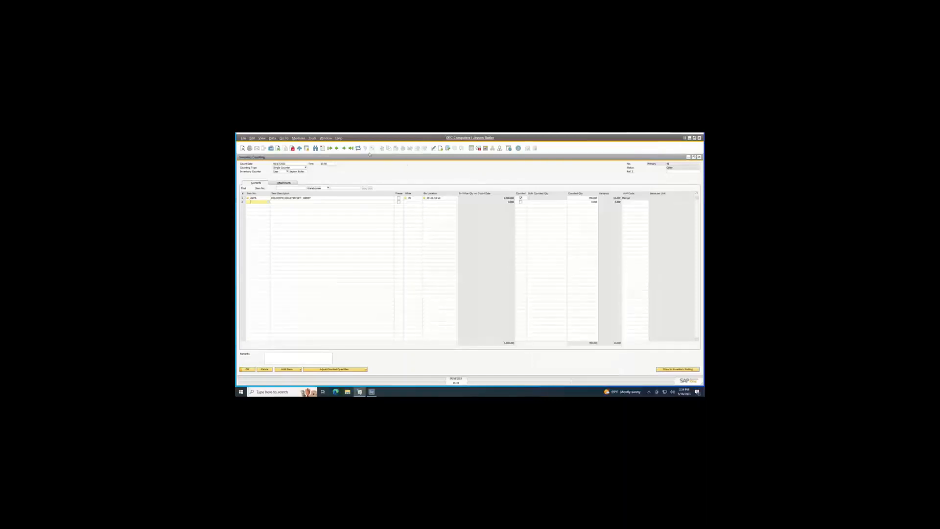
# Refresh the Inventory Counting document in SAP Business One and close it, keeping the main application window open.
pyautogui.click(360, 149)
pyautogui.click(700, 157)
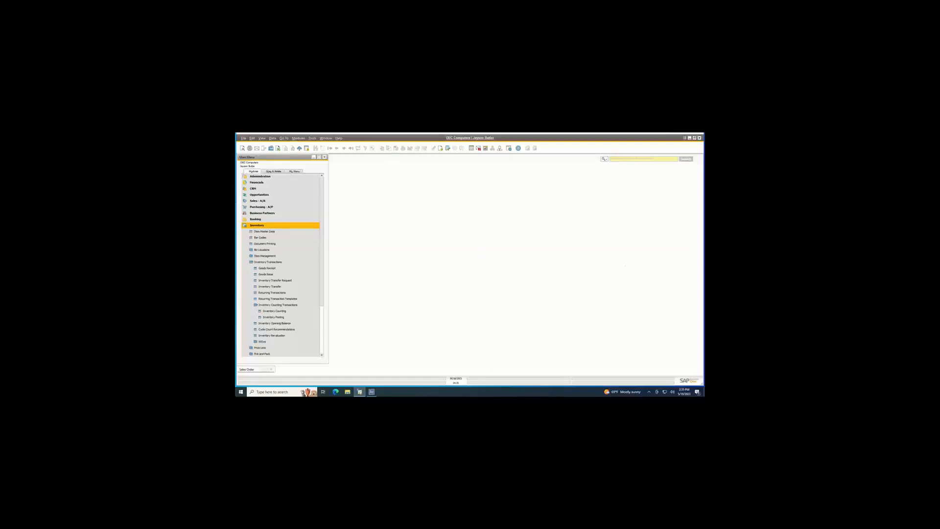
pyautogui.click(689, 137)
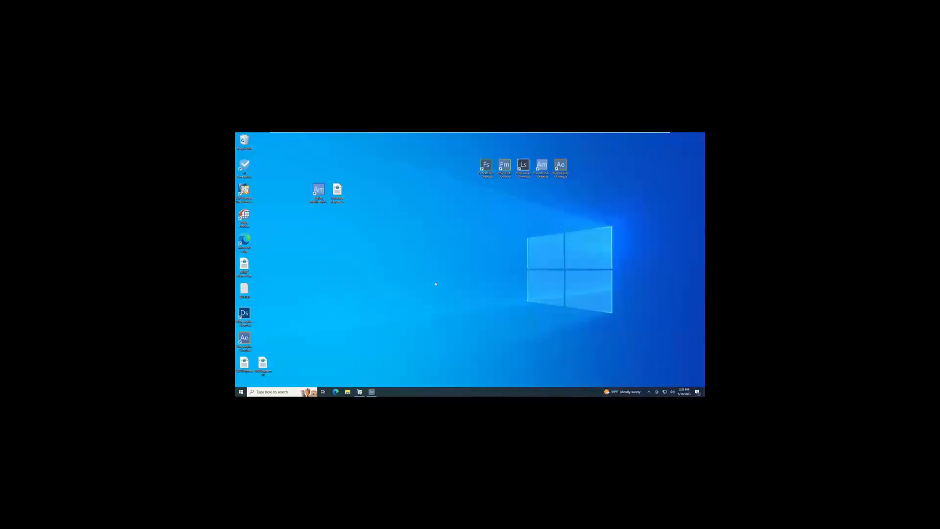
pyautogui.click(360, 392)
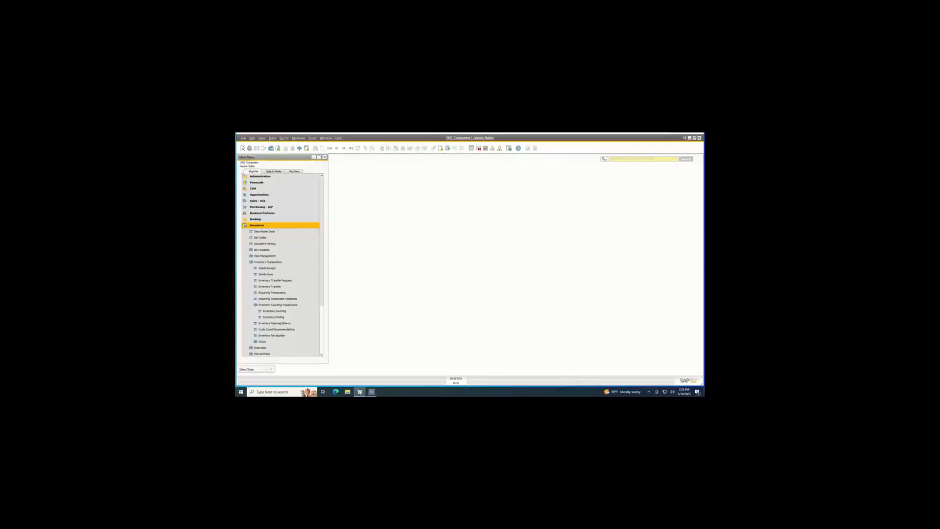
# Return to the handheld, leave the count adjustment form, and switch the application group from Distribution to Pallets.
pyautogui.hotkey('alt', 'Tab')
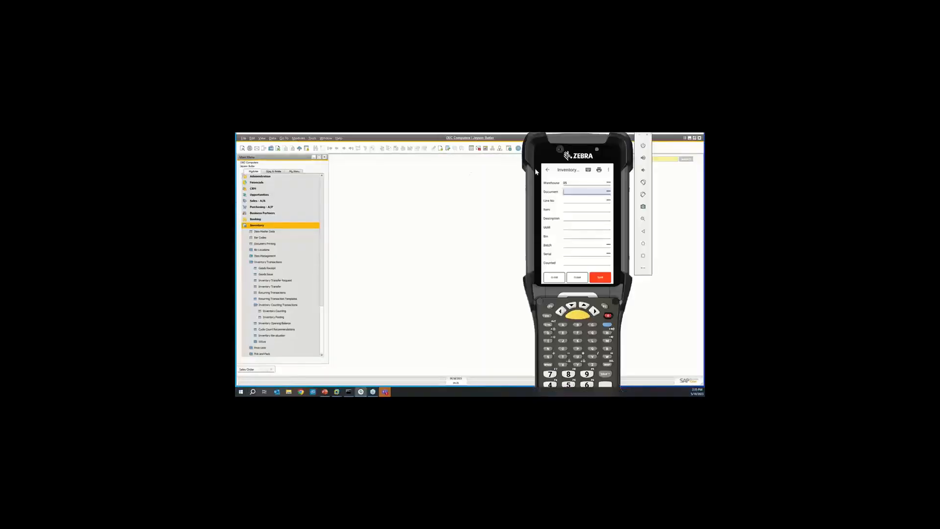
pyautogui.click(548, 170)
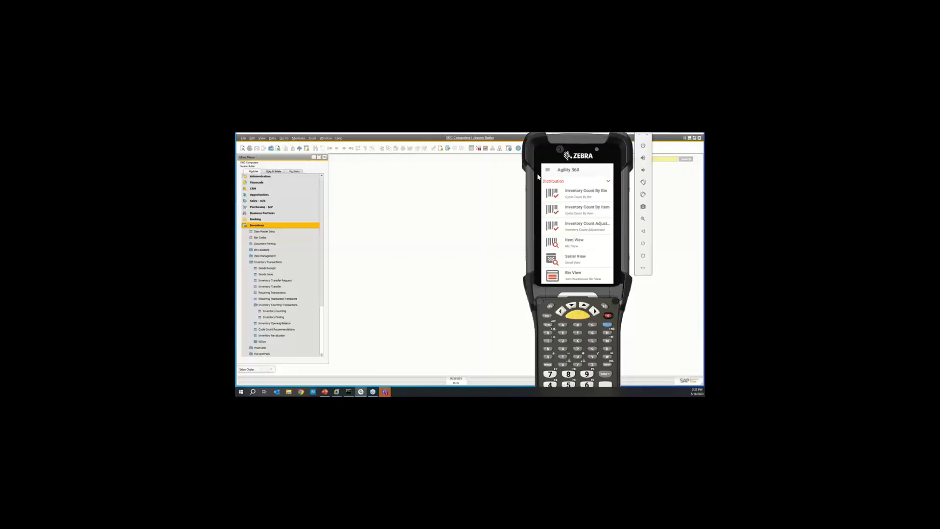
pyautogui.click(593, 182)
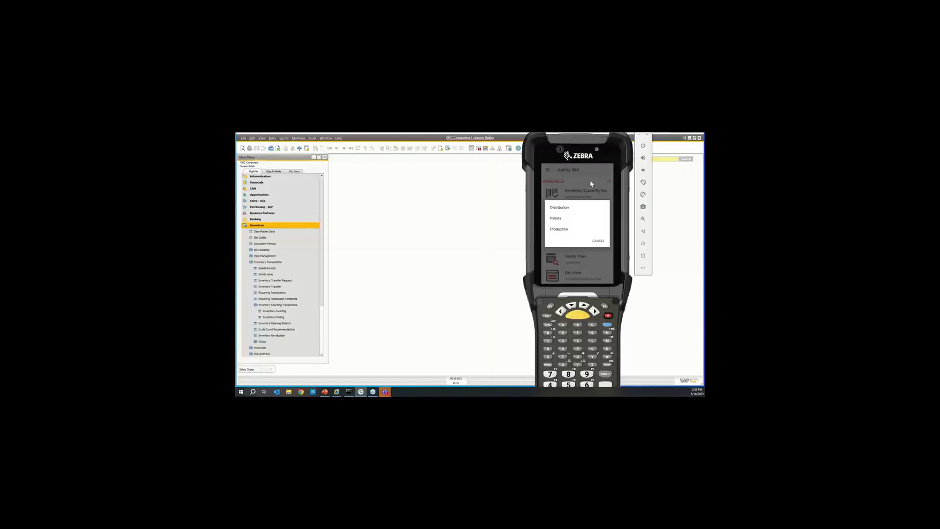
pyautogui.click(581, 220)
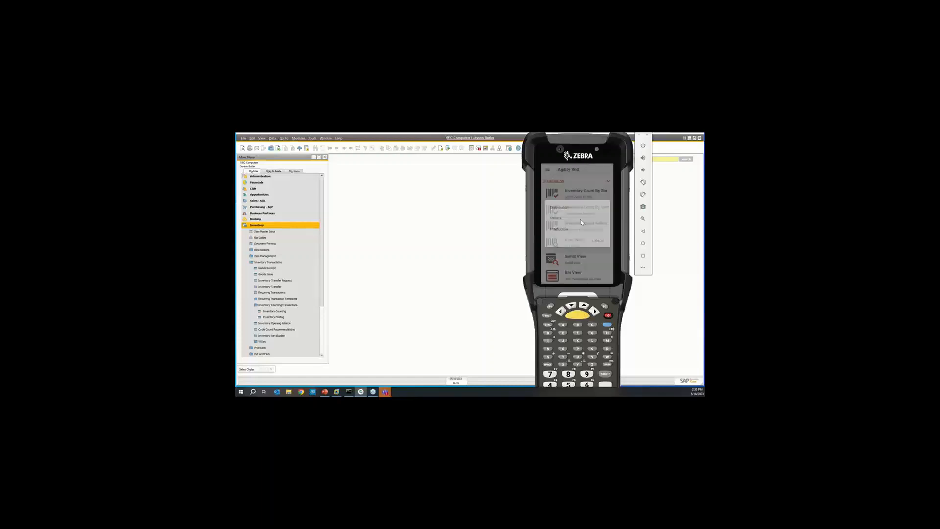
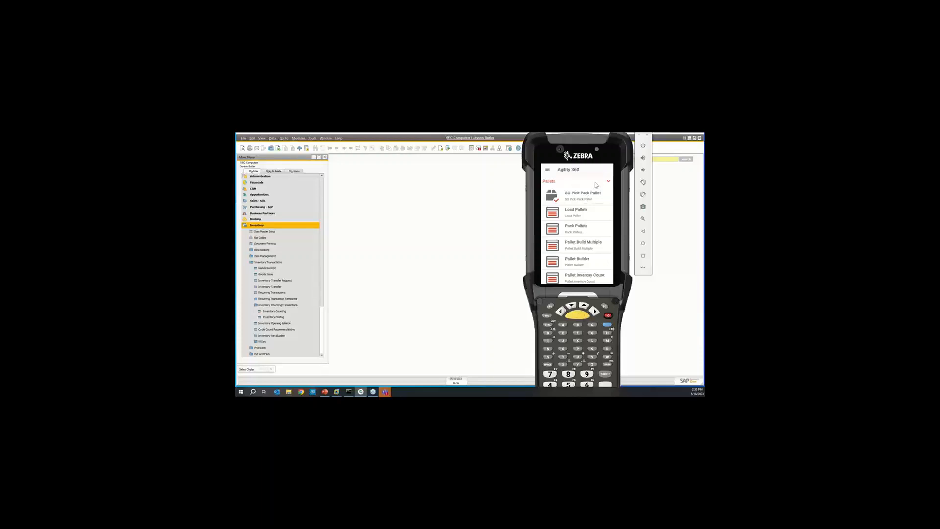
# Switch the handheld's application group from Pallets to Production and open the Production Issue form.
pyautogui.click(596, 184)
pyautogui.click(568, 229)
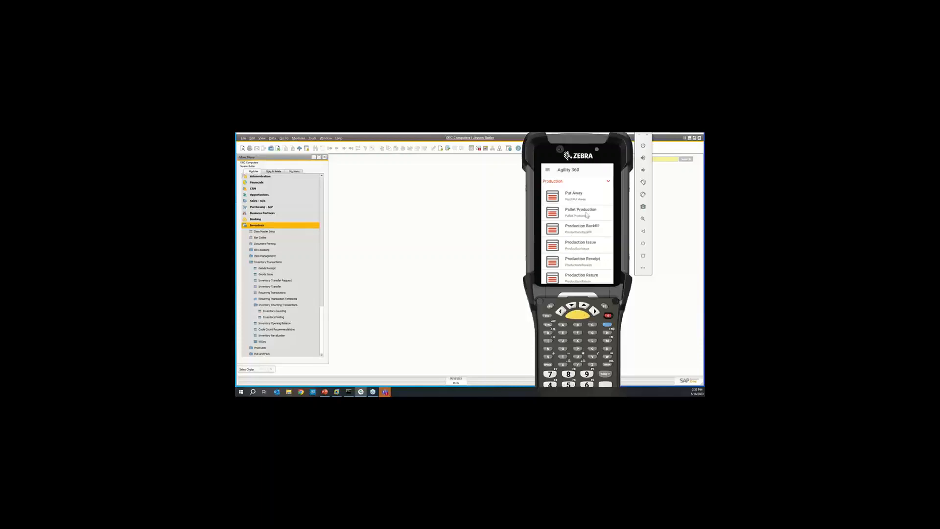
pyautogui.click(588, 259)
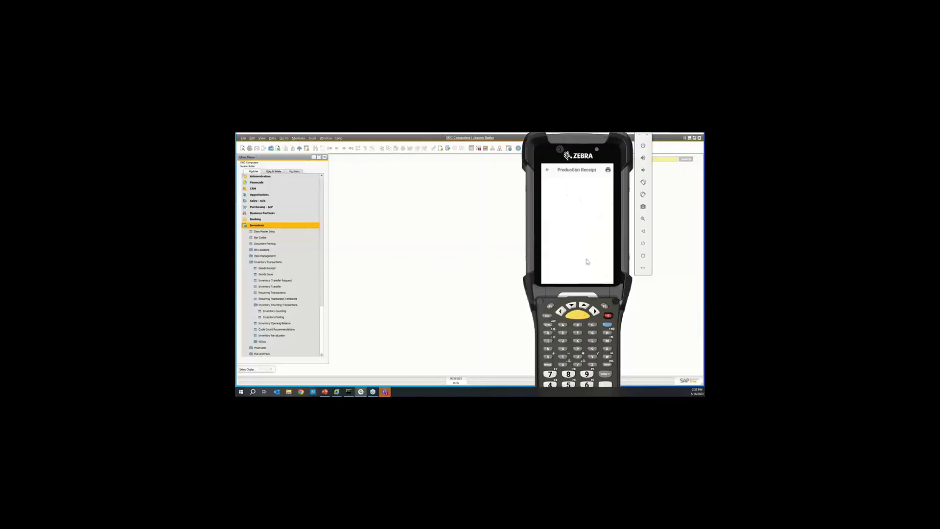
pyautogui.click(549, 170)
pyautogui.click(577, 227)
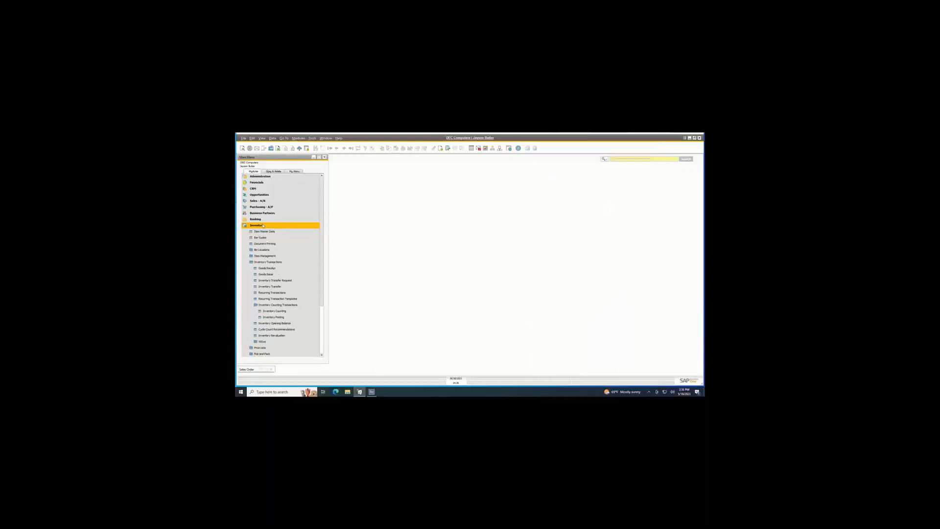
# In SAP Business One, open the Production Order window and go to the last production order record.
pyautogui.click(257, 225)
pyautogui.click(267, 238)
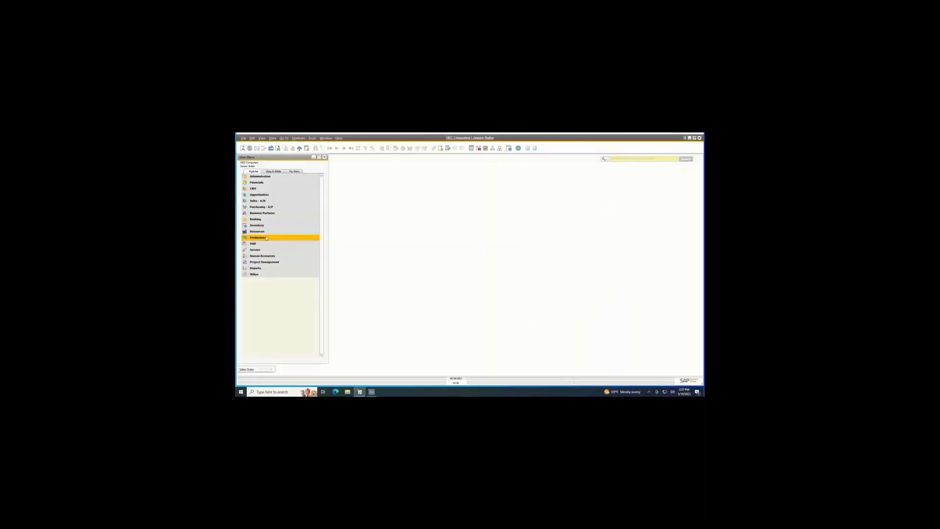
pyautogui.click(272, 250)
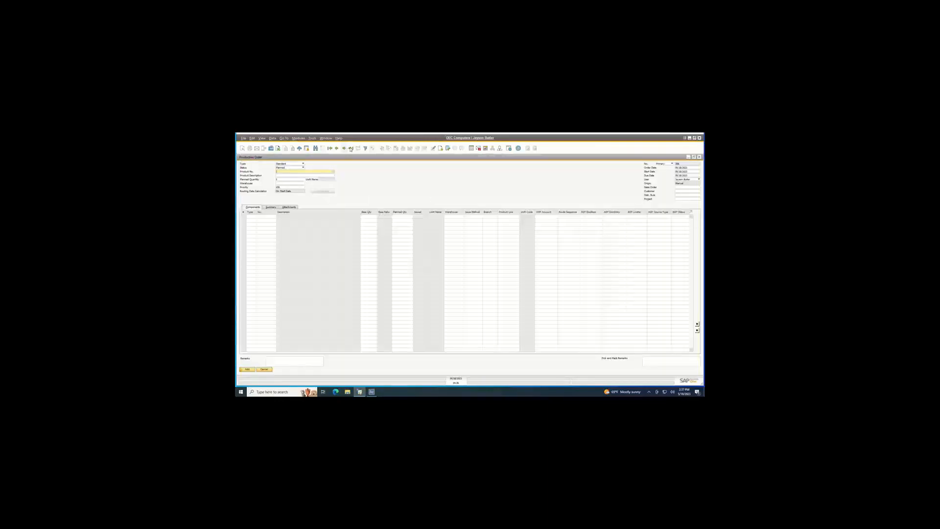
pyautogui.click(351, 149)
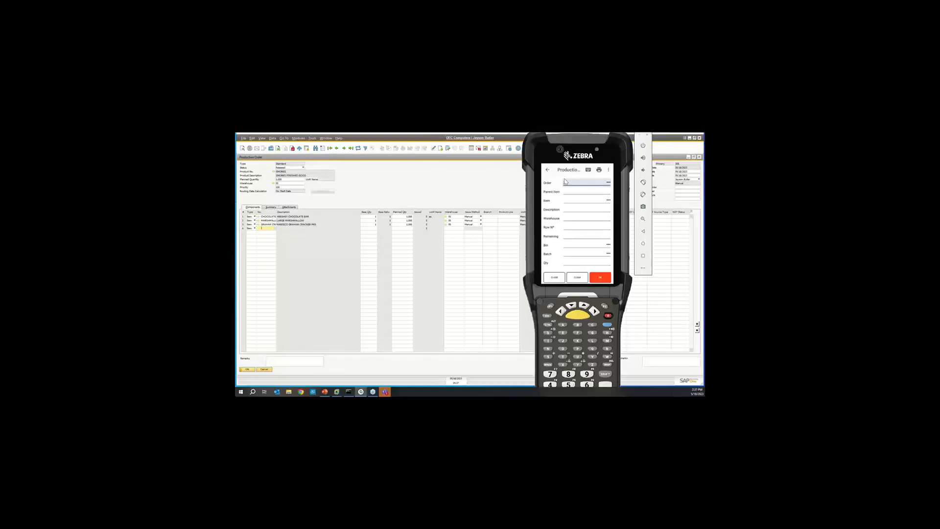
# On the handheld, enter the SMORES production order and issue 1000 CHOCOLATE from bin 05-A1-S1-L1, selecting the second listed batch.
pyautogui.press('Return')
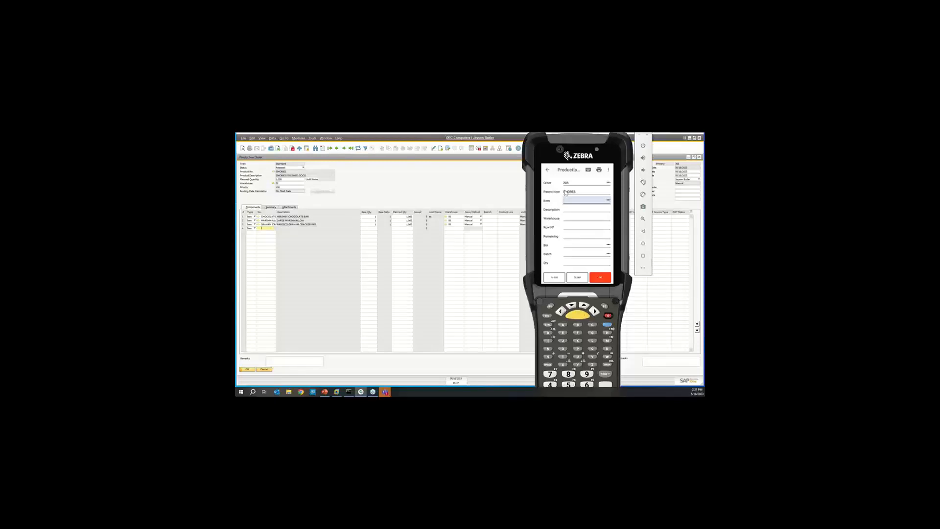
pyautogui.write('CHOCOLATE')
pyautogui.press('Return')
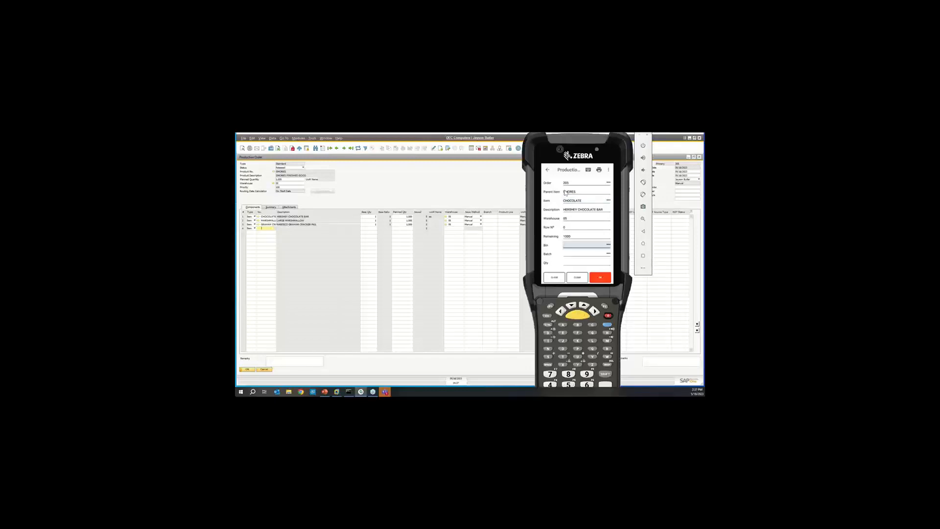
pyautogui.write('05-A1-S1-L1')
pyautogui.press('Return')
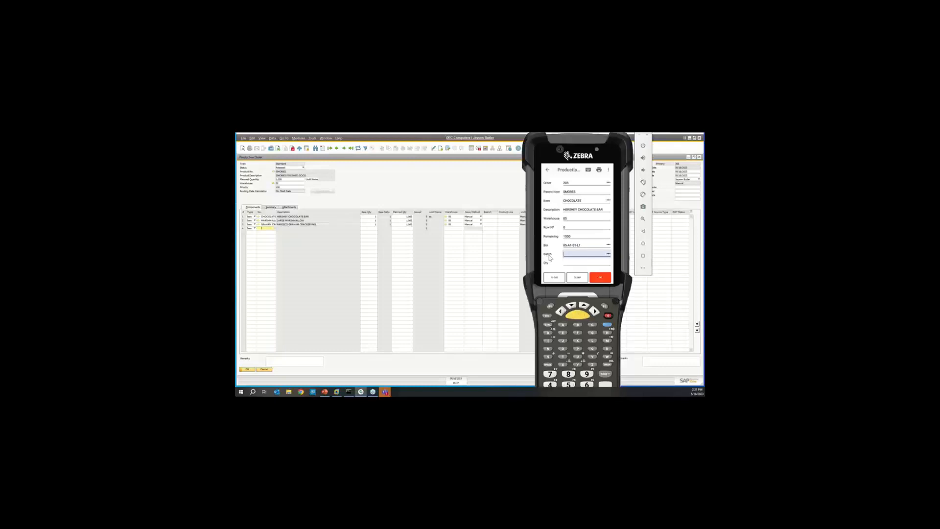
pyautogui.click(609, 254)
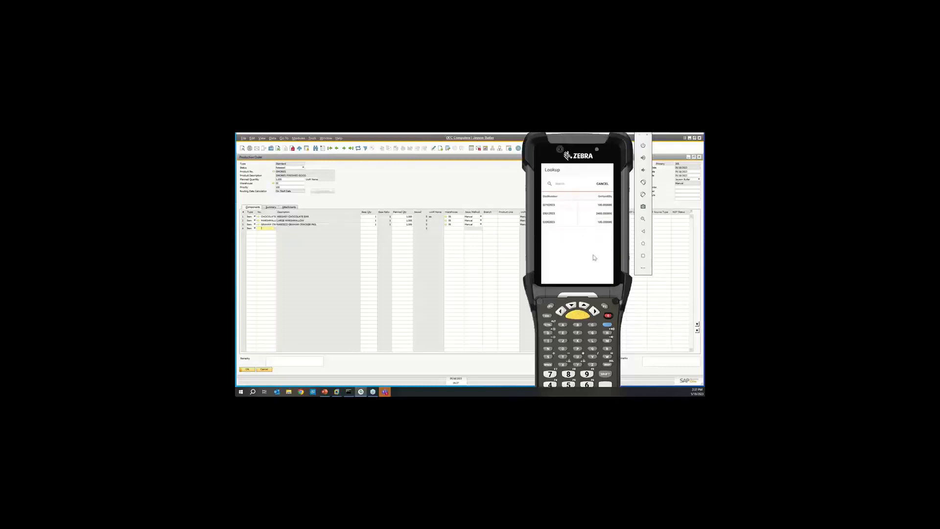
pyautogui.click(551, 215)
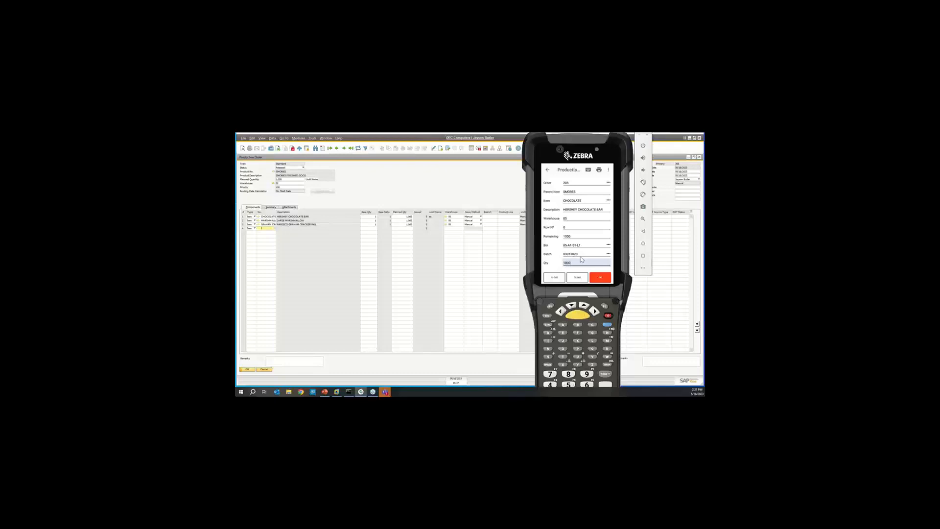
pyautogui.press('Return')
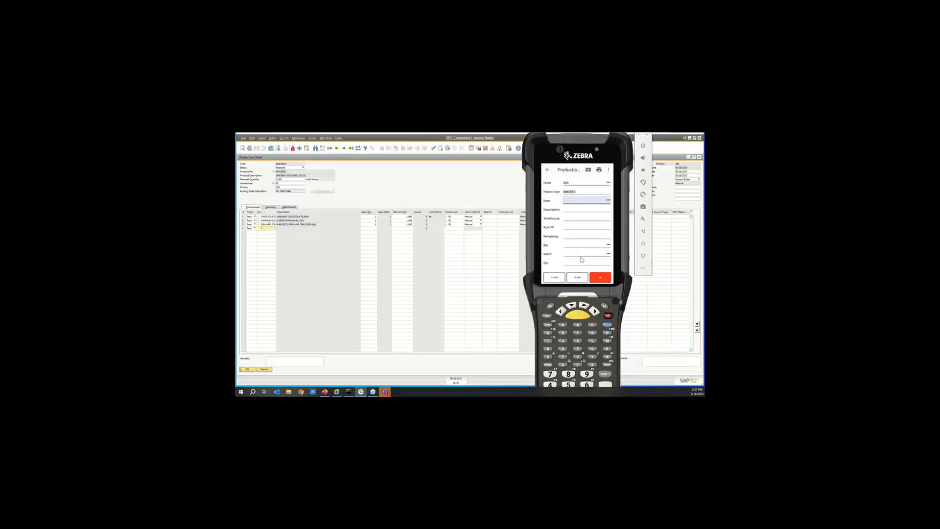
# Try to issue 1000 GRAHAM CRACKERS from bin 05-A1-S1-L1 to the SMORES production order, and clear the entry.
pyautogui.write('GRAHAM CRACKERS')
pyautogui.press('Return')
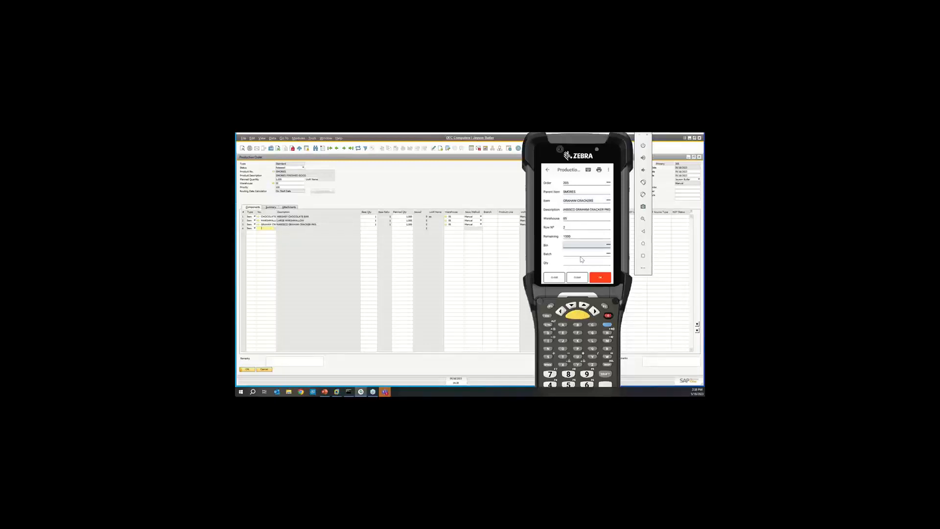
pyautogui.write('05-A1-S1-L1')
pyautogui.press('Return')
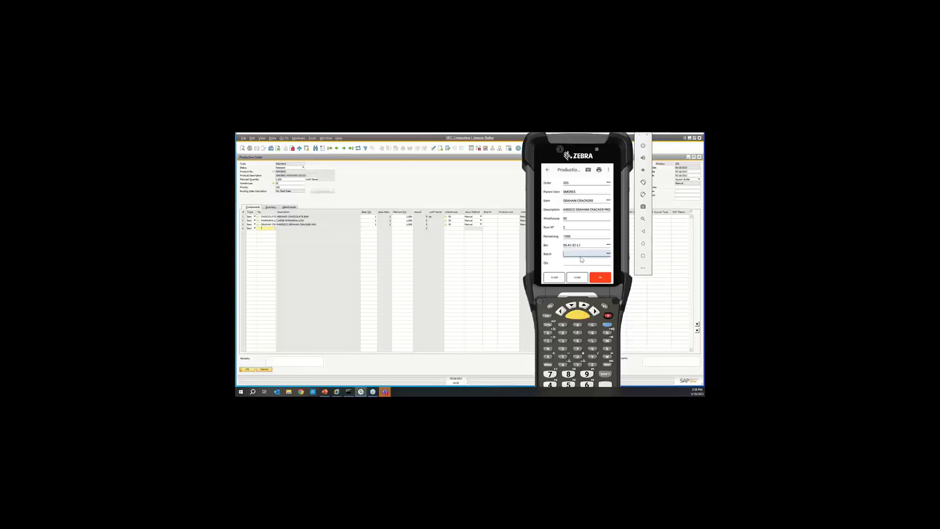
pyautogui.click(609, 254)
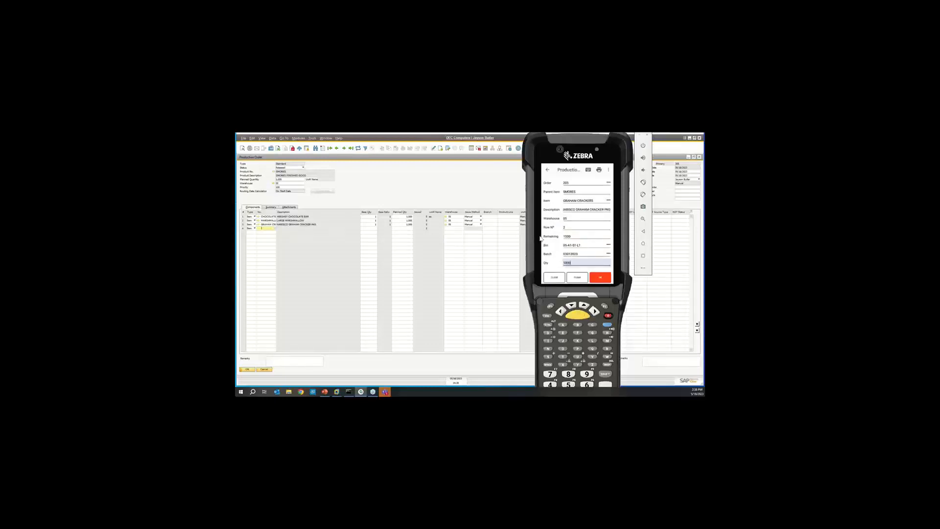
pyautogui.press('Return')
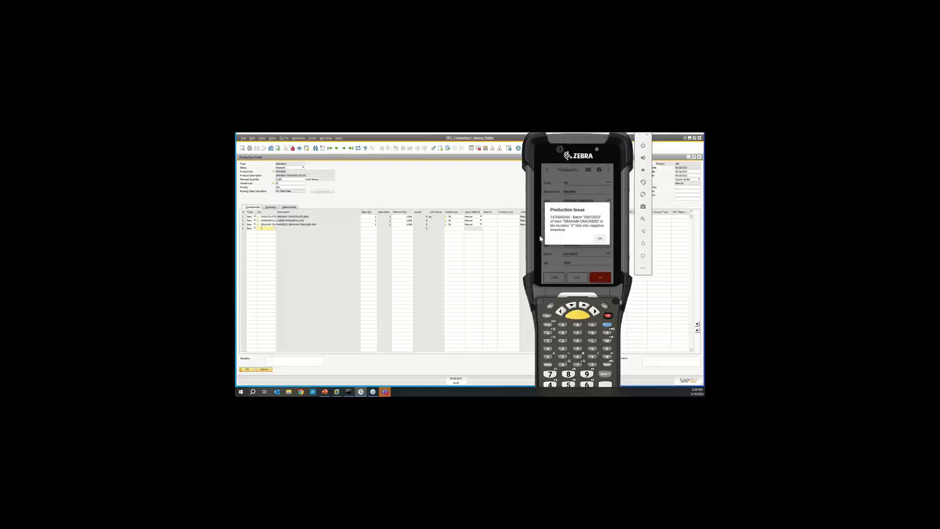
pyautogui.click(600, 239)
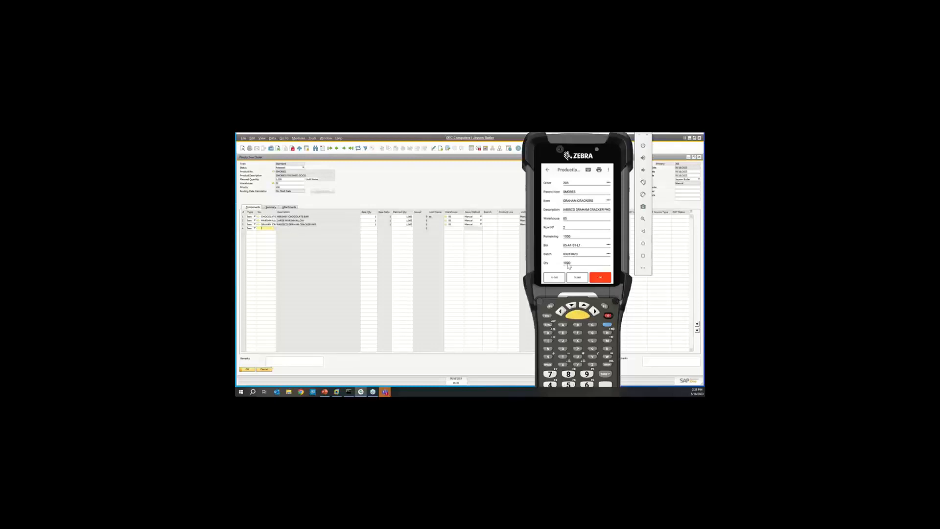
pyautogui.click(580, 280)
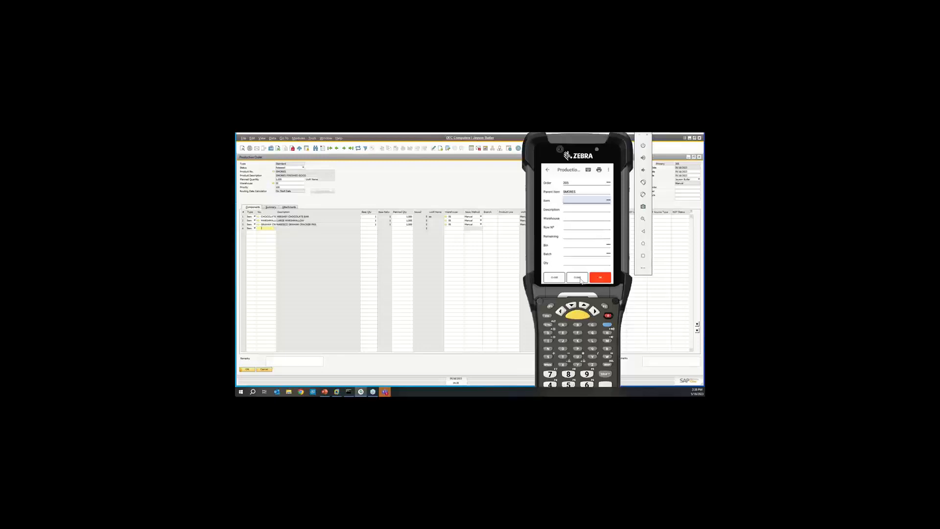
# Issue 1000 GRAHAM CRACKERS from bin 05-DOCK to the SMORES production order, selecting the second listed batch.
pyautogui.write('GRAHAM CRACKERS')
pyautogui.press('Return')
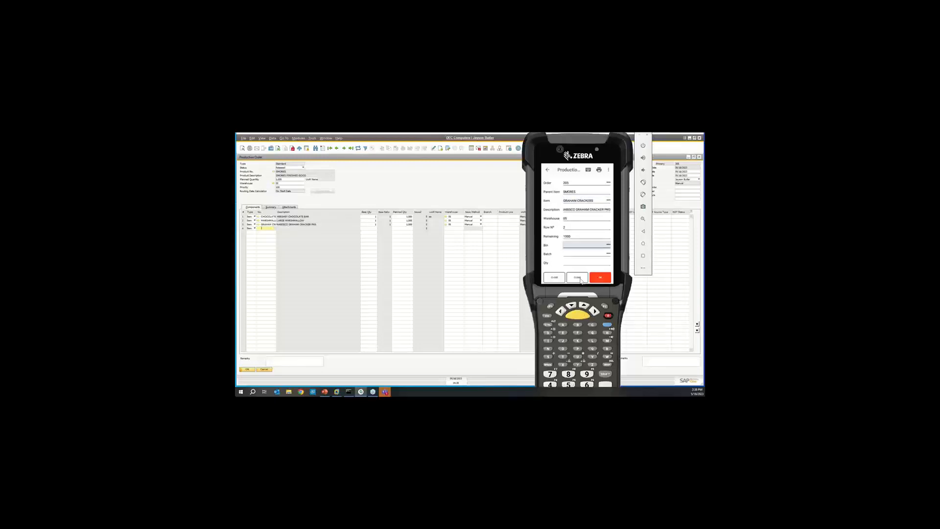
pyautogui.click(609, 245)
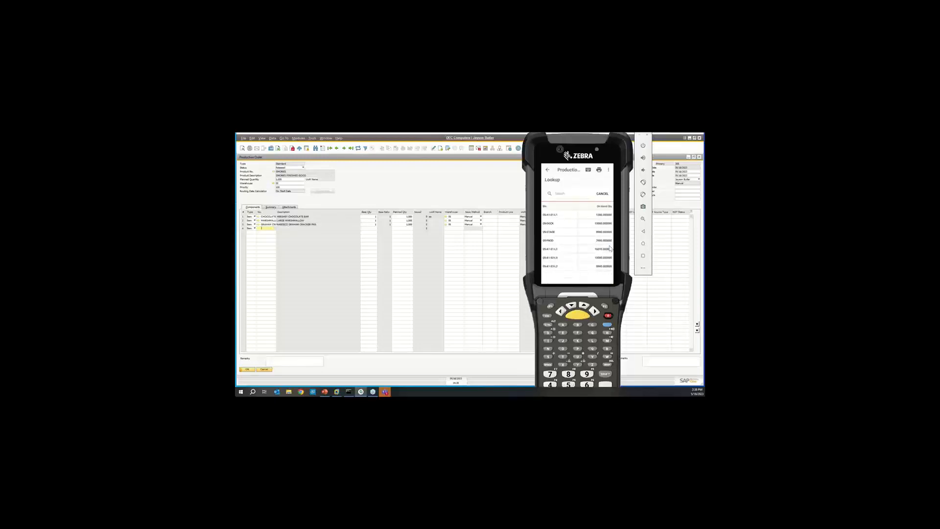
pyautogui.click(549, 215)
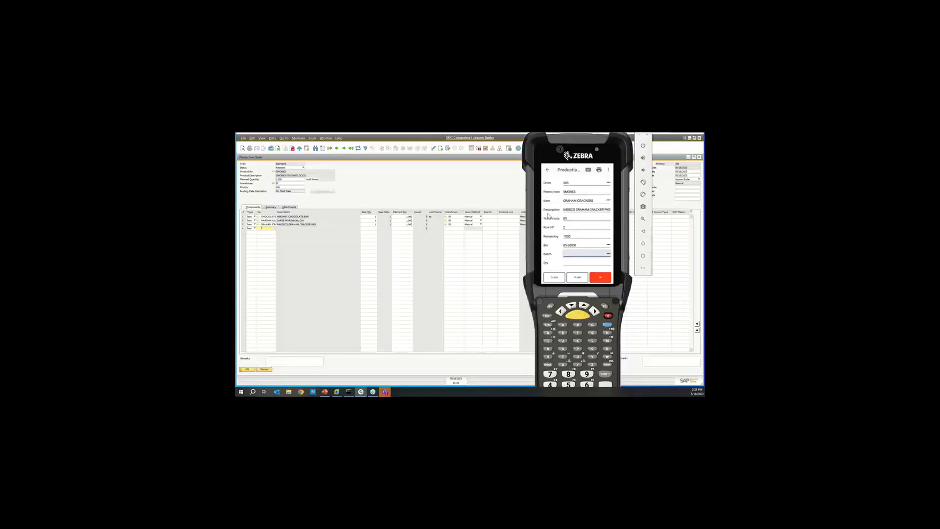
pyautogui.click(609, 254)
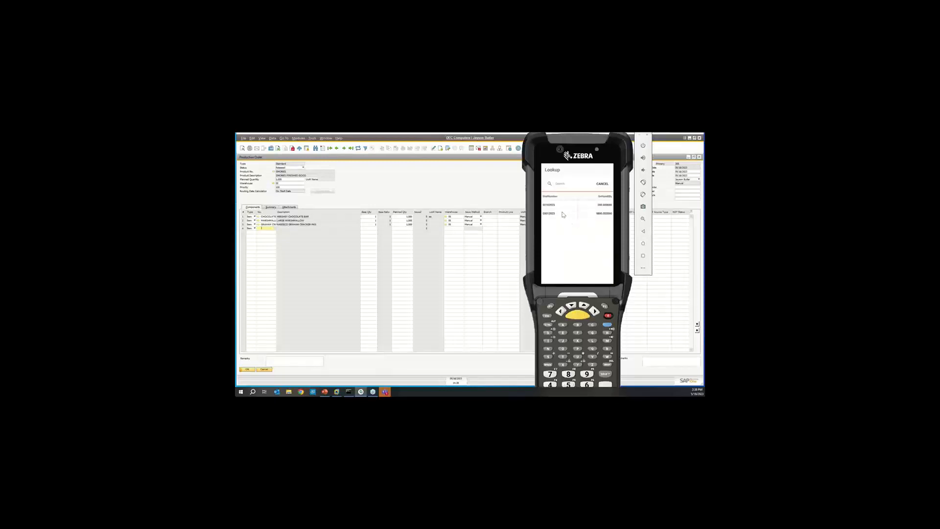
pyautogui.click(563, 214)
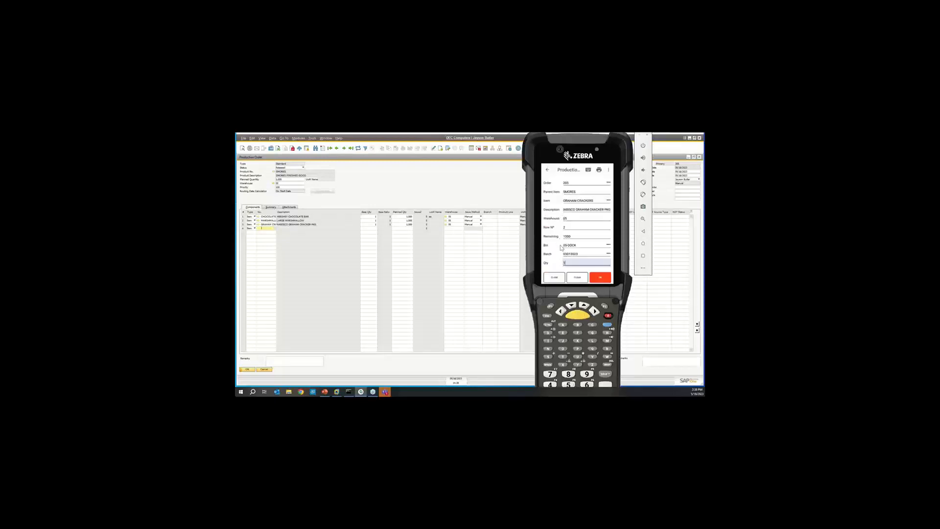
pyautogui.press('Return')
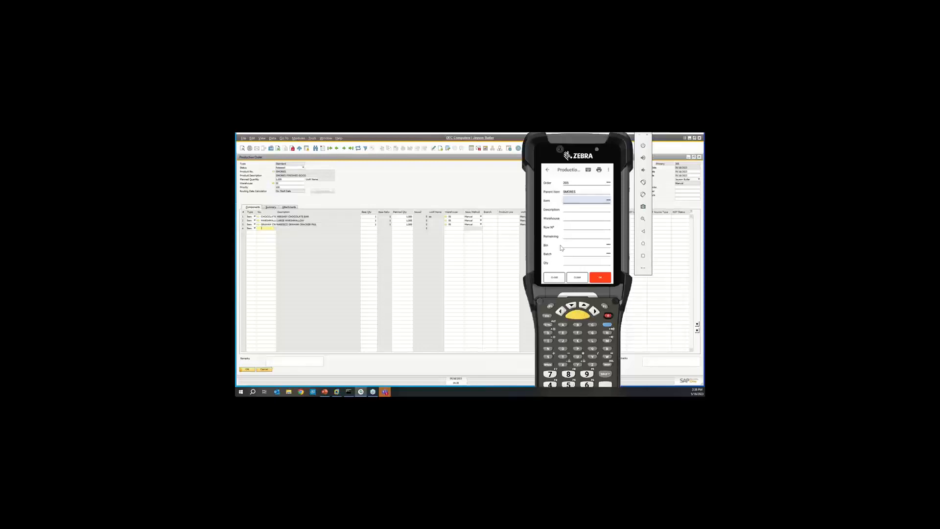
# Issue 1000 MARSHMALLOW from bin 05-A1-S1-L1 using the second listed batch, and refresh the production order in SAP Business One.
pyautogui.write('MARSHMALLOW')
pyautogui.press('Return')
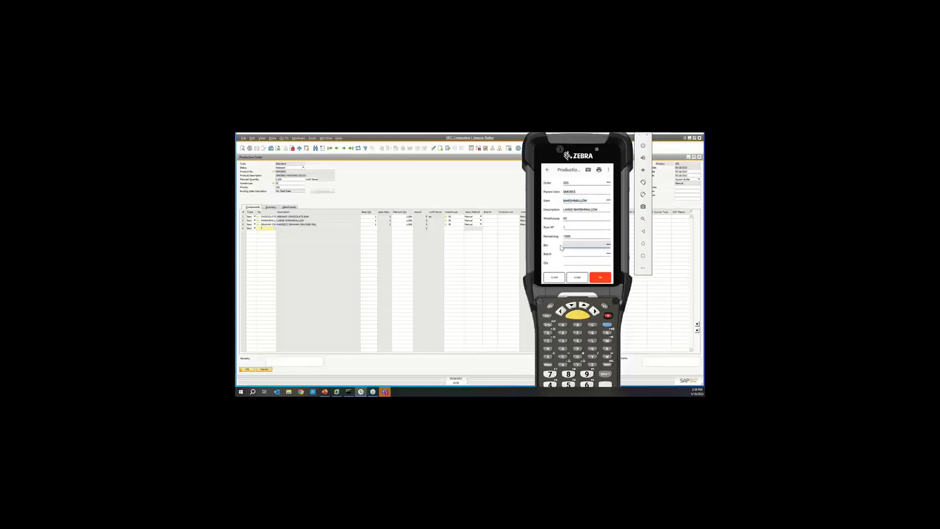
pyautogui.click(608, 244)
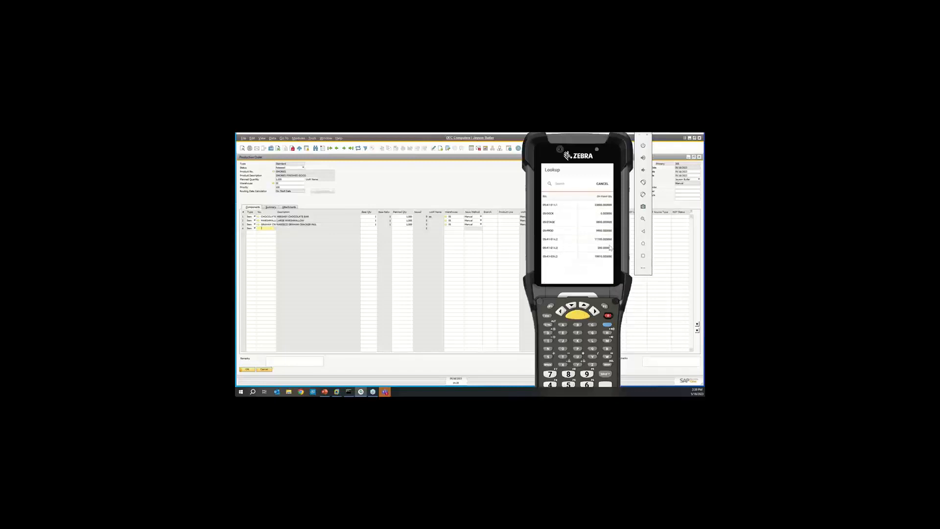
pyautogui.click(556, 210)
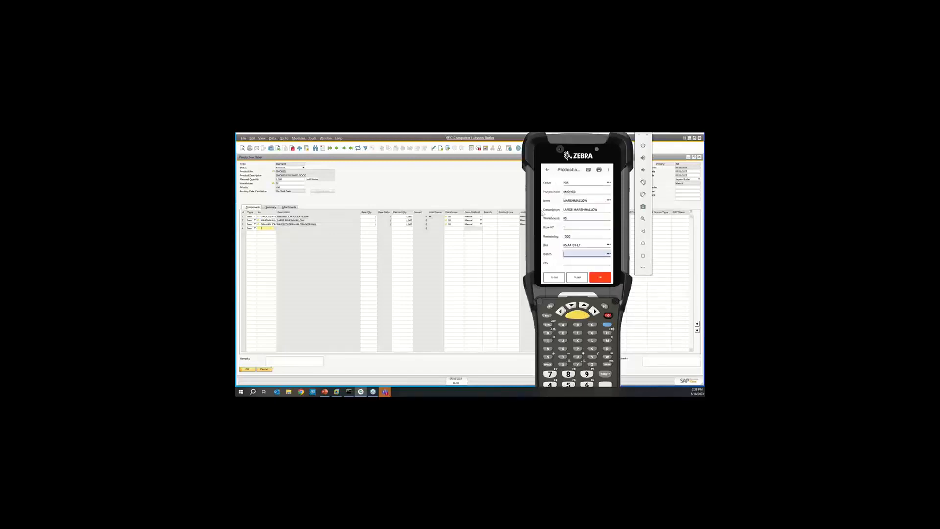
pyautogui.click(592, 255)
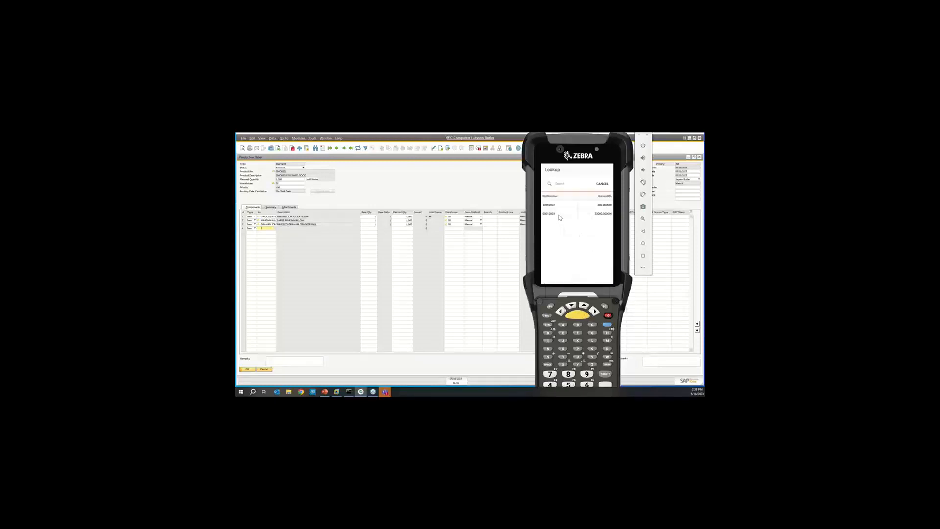
pyautogui.click(561, 215)
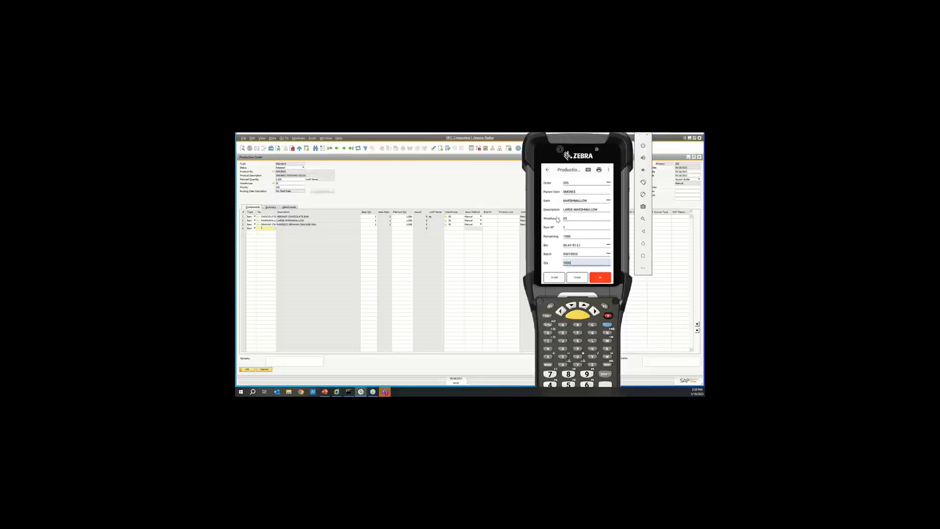
pyautogui.press('Return')
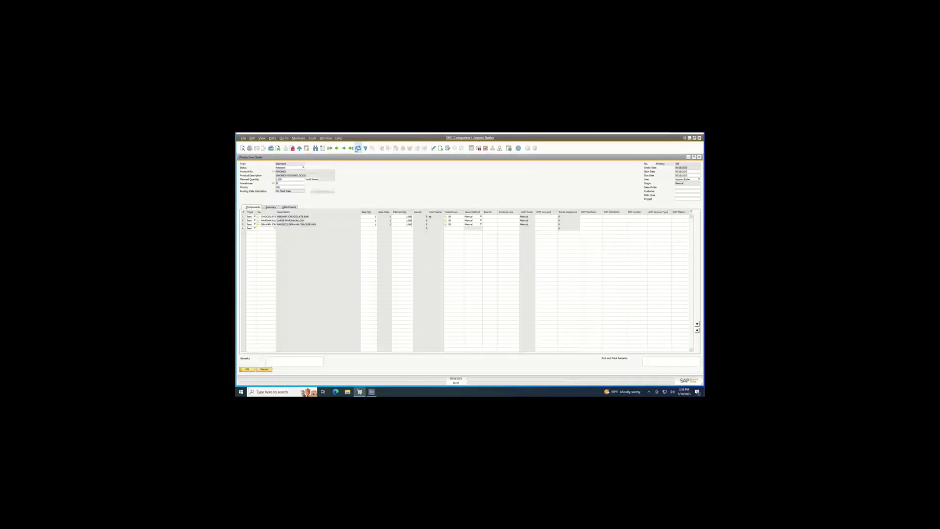
pyautogui.click(358, 148)
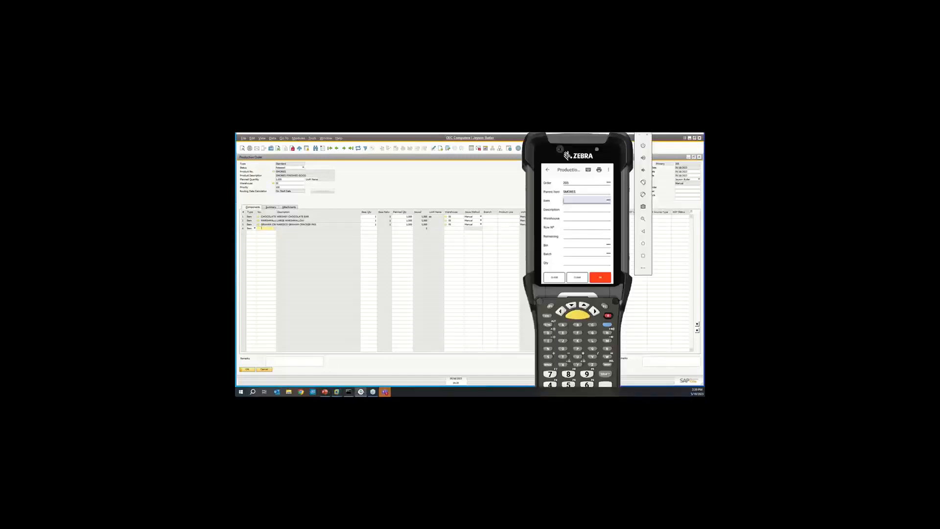
# On the handheld, use Production Receipt to receive 1000 SMORES into bin 05-PROD under batch 0520232, and print the batch label to screen.
pyautogui.click(549, 171)
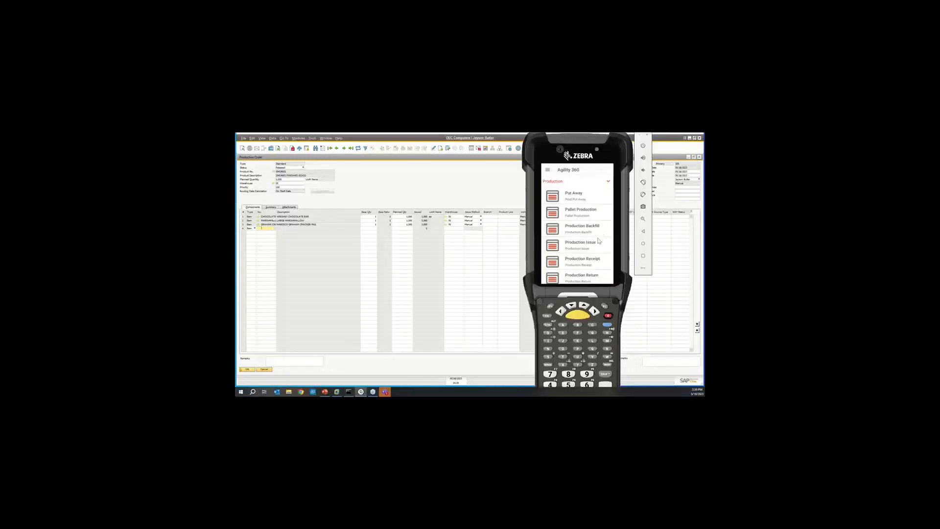
pyautogui.click(591, 262)
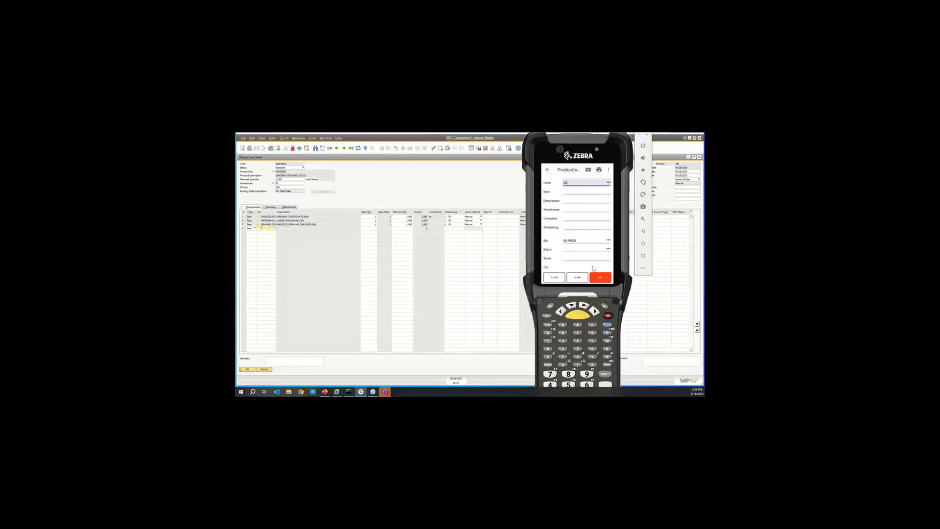
pyautogui.click(592, 268)
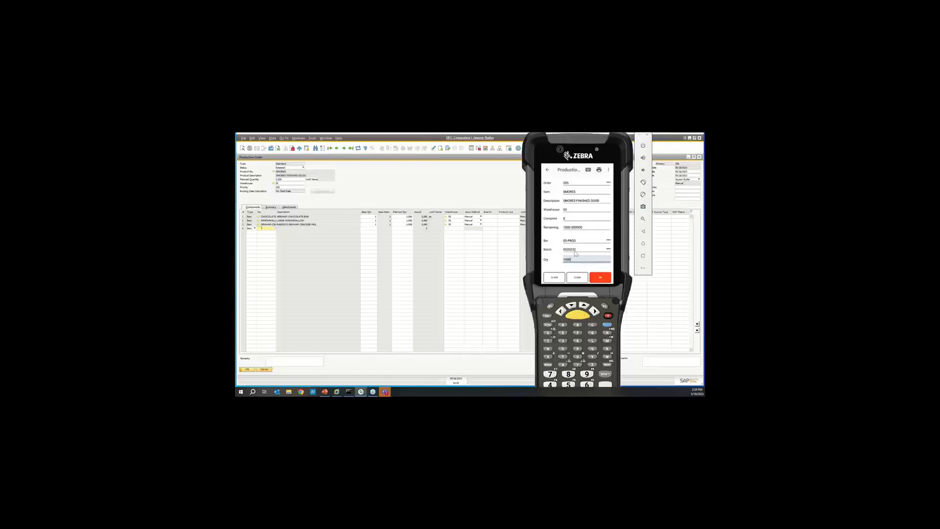
pyautogui.click(597, 279)
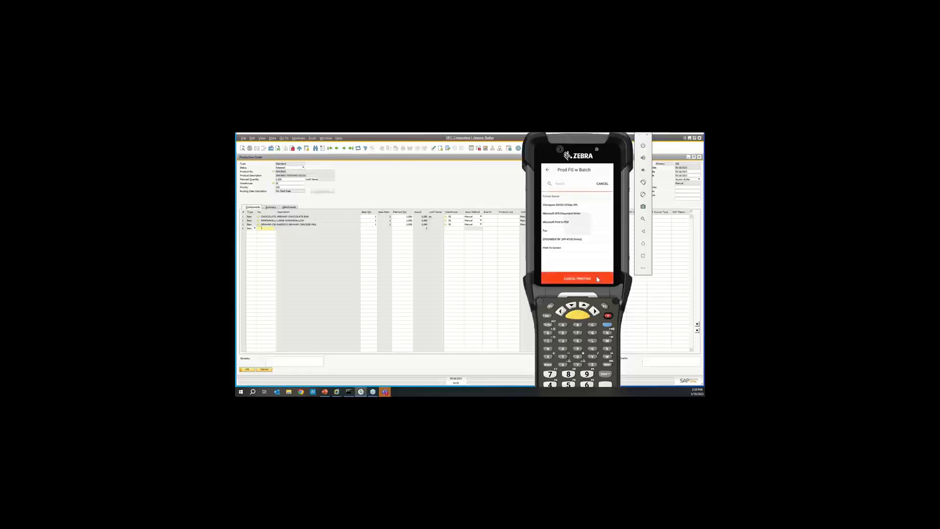
pyautogui.click(569, 248)
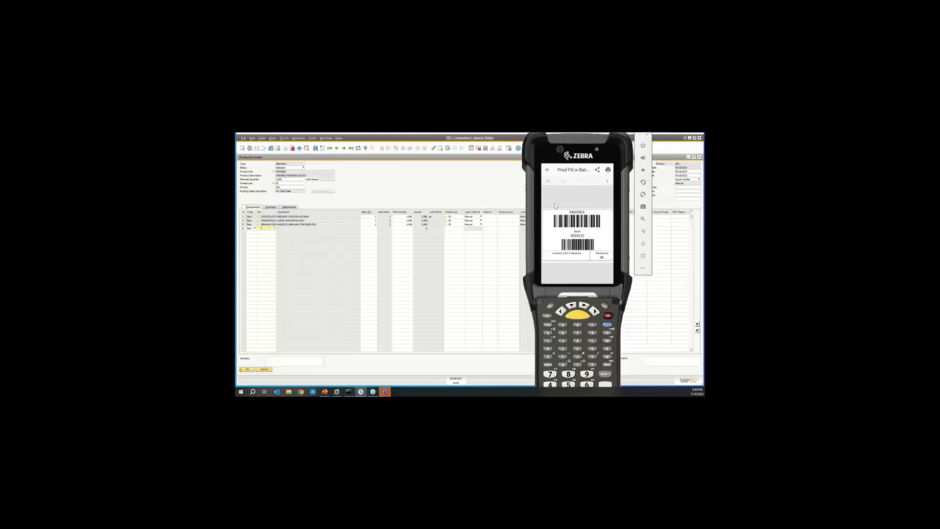
# Leave the handheld label preview and launch Agility Label Studio from the Windows desktop, logging in to the first listed database.
pyautogui.click(549, 170)
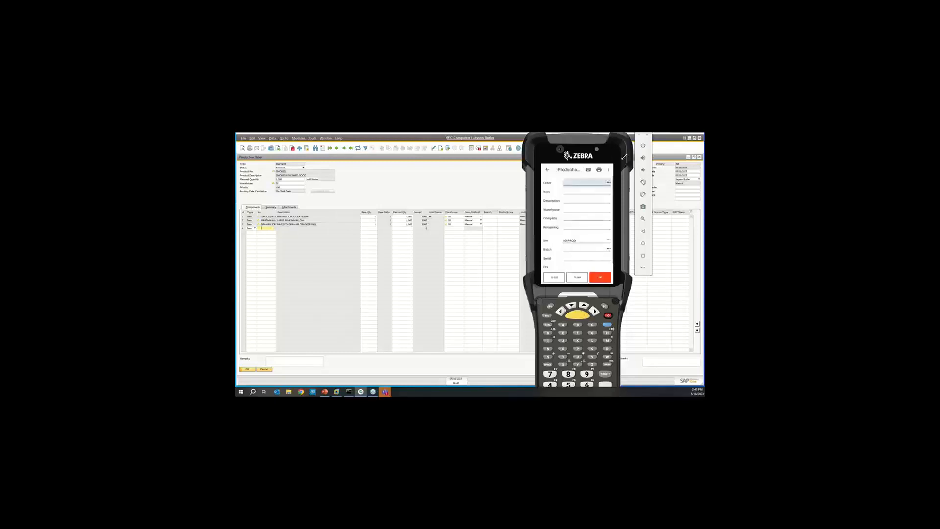
pyautogui.click(689, 139)
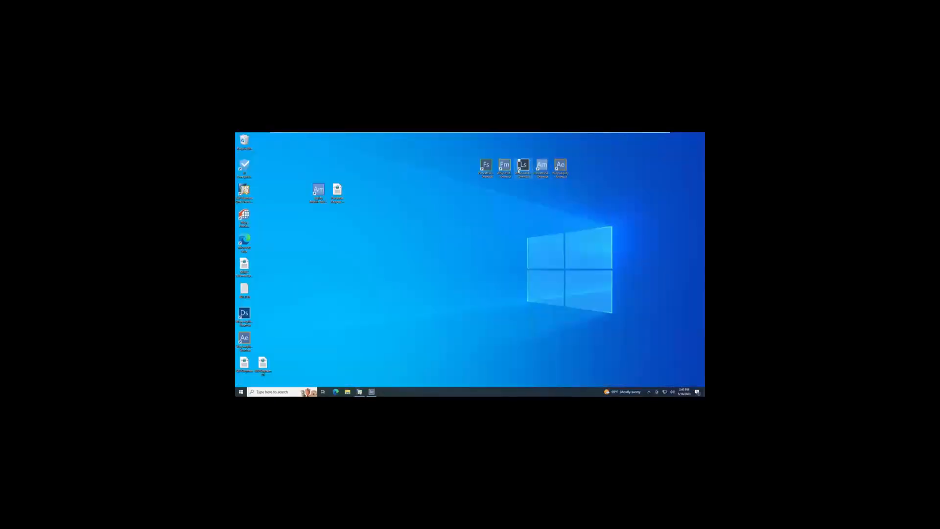
pyautogui.click(523, 168)
pyautogui.doubleClick(522, 168)
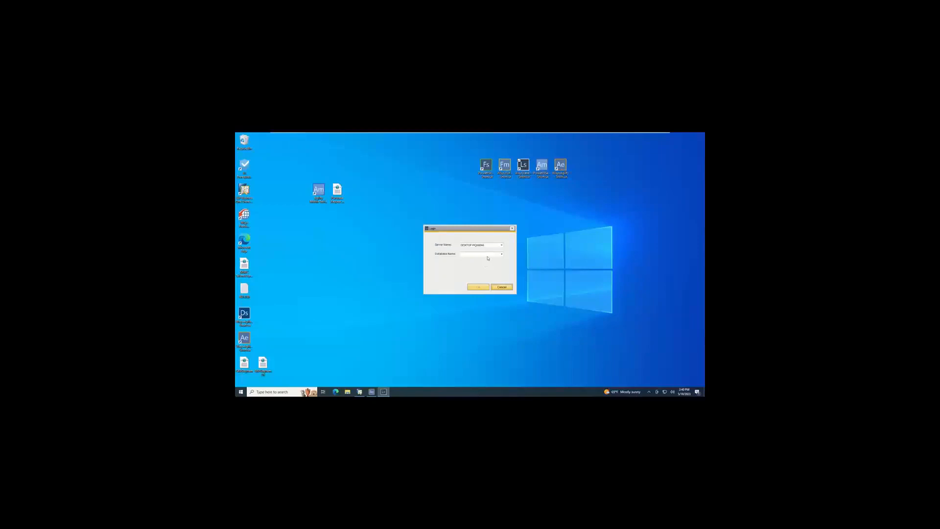
pyautogui.click(487, 256)
pyautogui.click(484, 259)
pyautogui.click(478, 287)
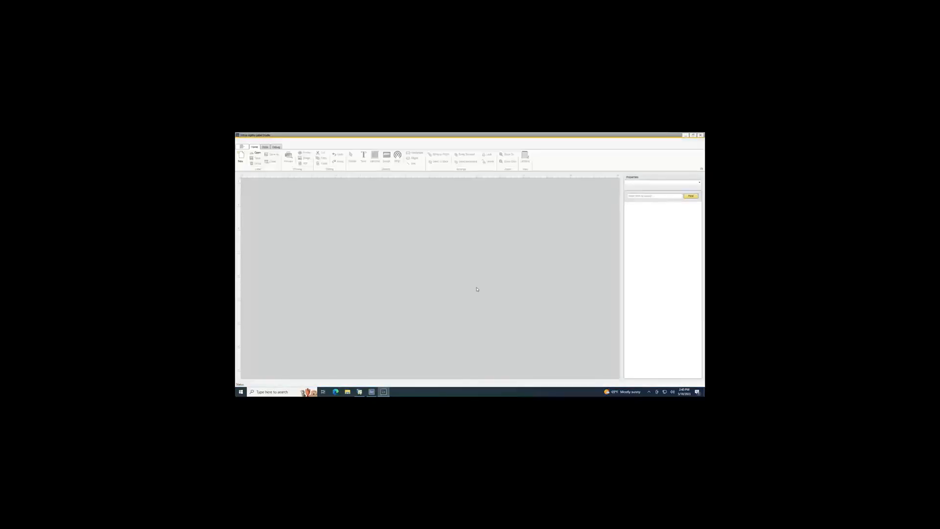
# Open the GRPO w Batch label file from the Downloads folder.
pyautogui.click(256, 154)
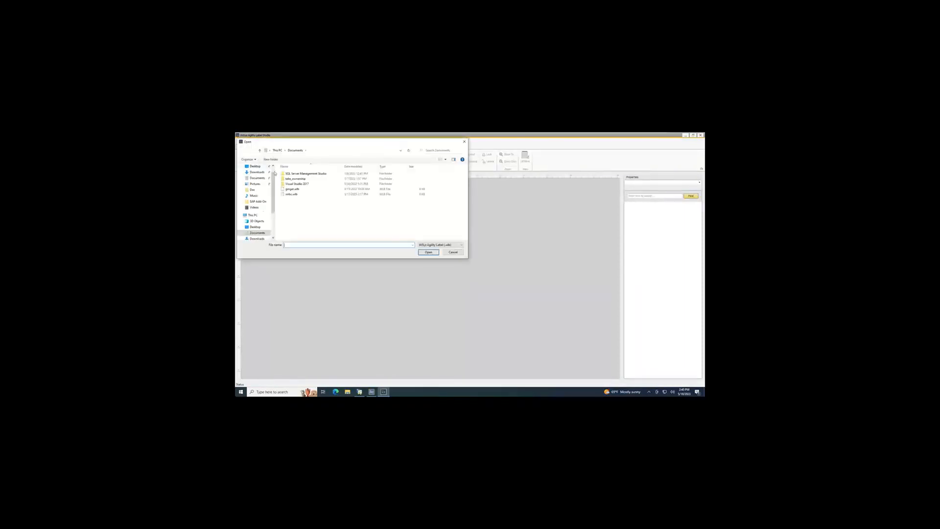
pyautogui.click(261, 239)
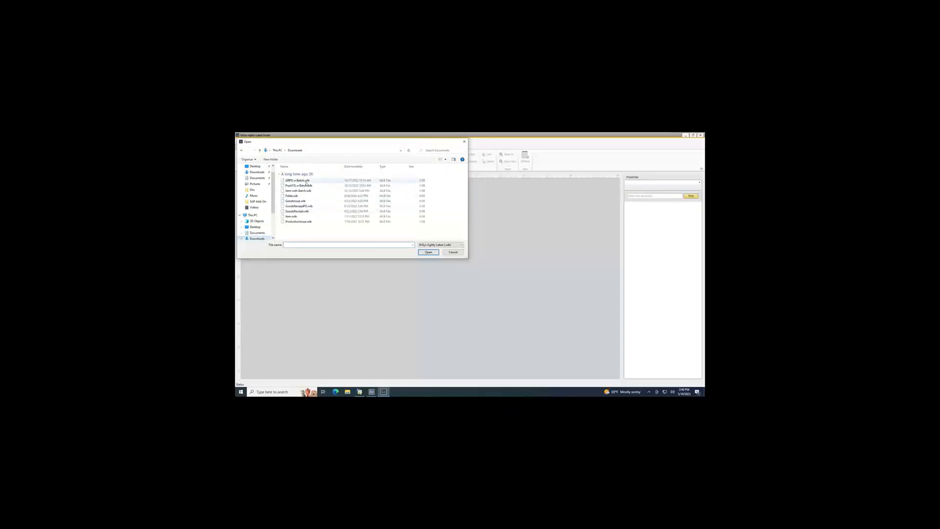
pyautogui.doubleClick(306, 185)
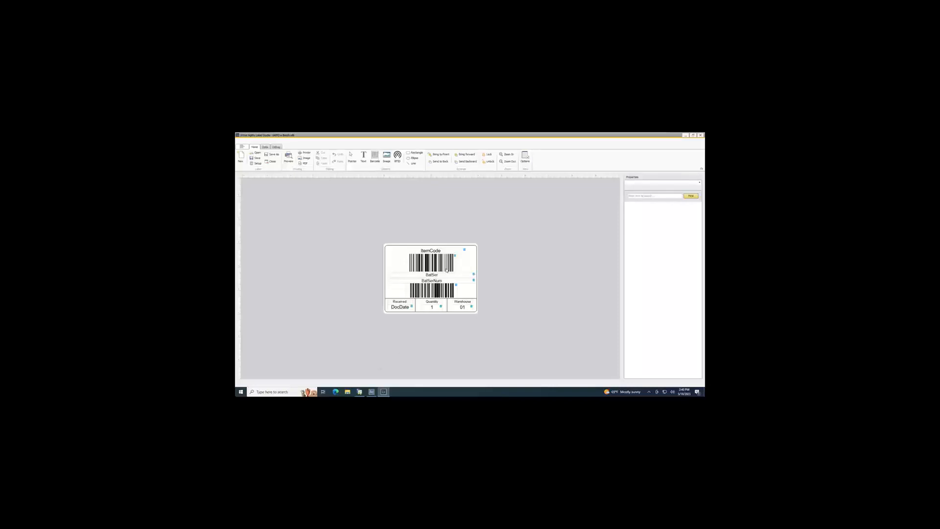
# Try repositioning the item code barcode on the label, selecting the batch barcode as well, and close Label Studio.
pyautogui.click(447, 270)
pyautogui.moveTo(473, 264); pyautogui.dragTo(461, 267)
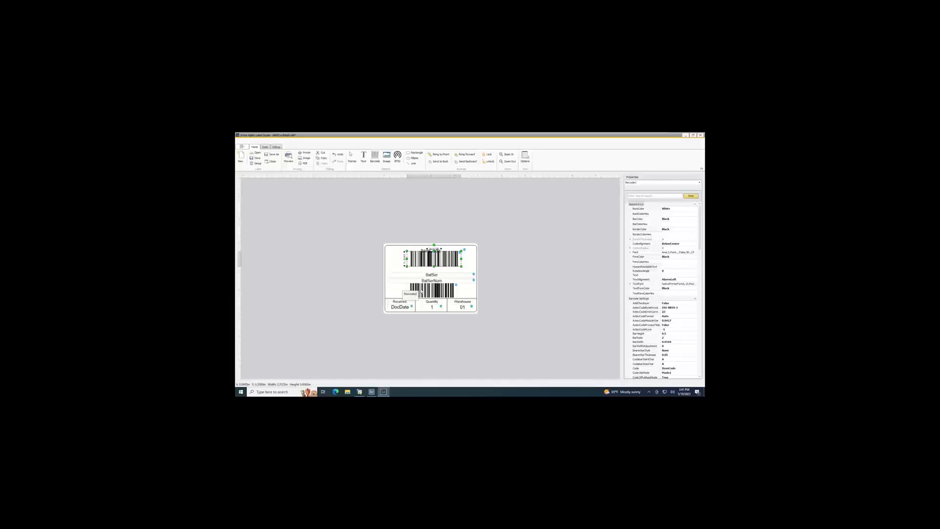
pyautogui.click(421, 290)
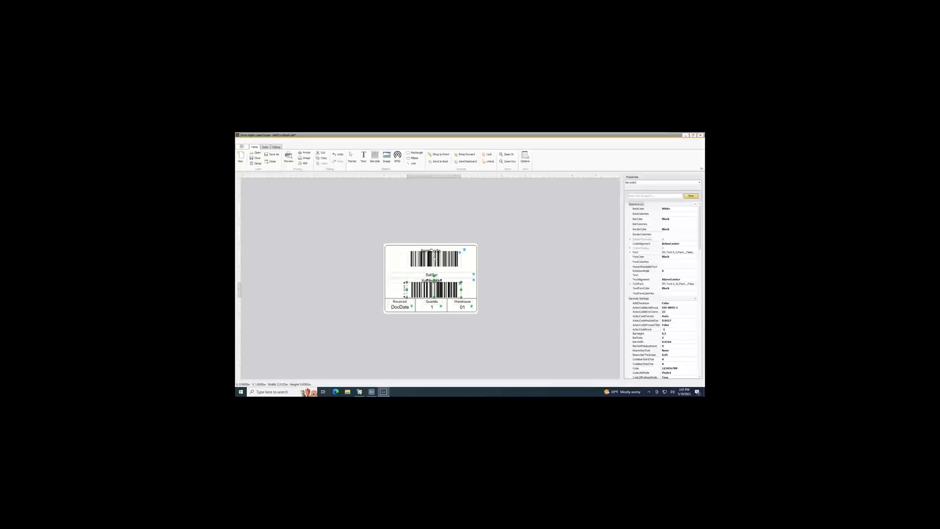
pyautogui.moveTo(434, 259); pyautogui.dragTo(425, 256)
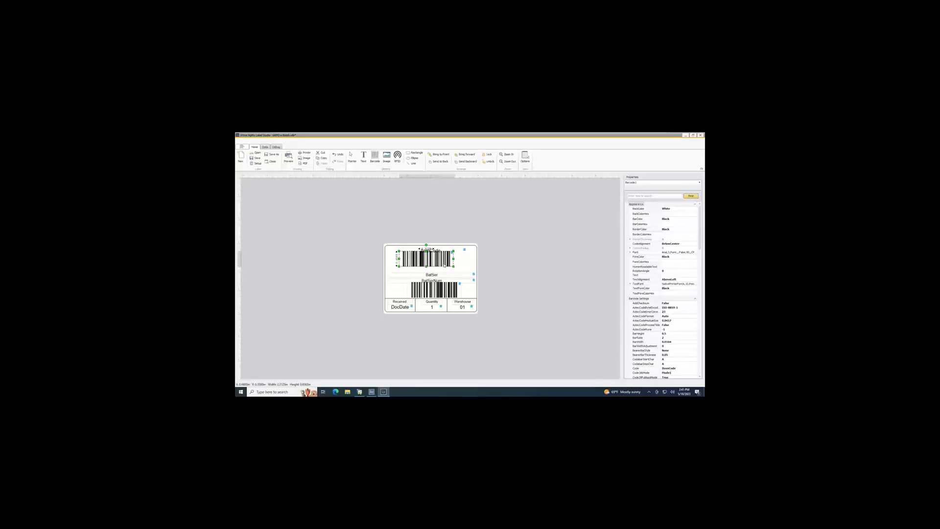
pyautogui.moveTo(427, 249); pyautogui.dragTo(434, 248)
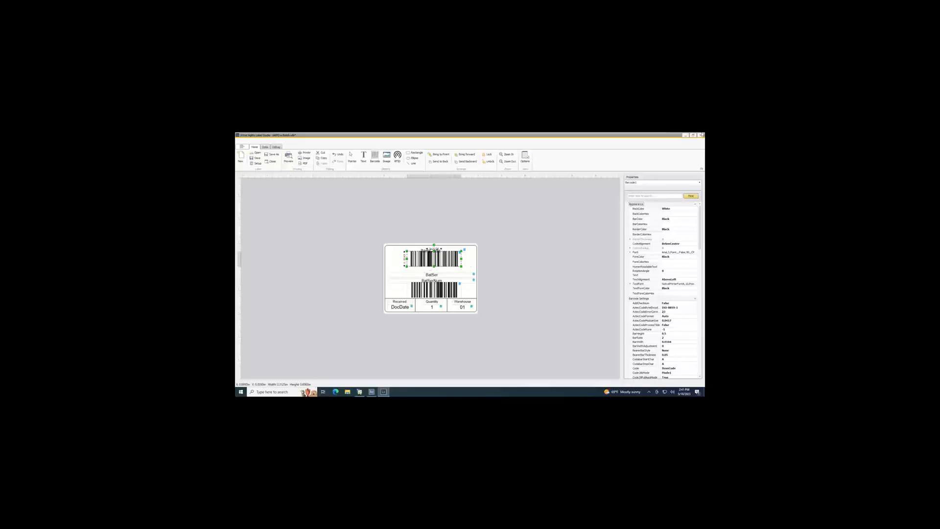
pyautogui.click(703, 135)
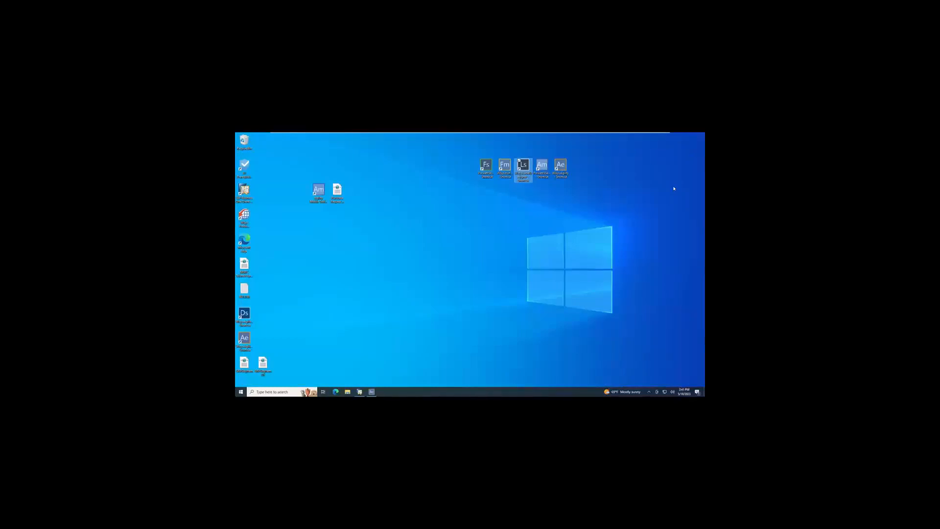
# Switch to SAP Business One, close the SMORES production order, and restore the minimized Sales Order window.
pyautogui.click(359, 392)
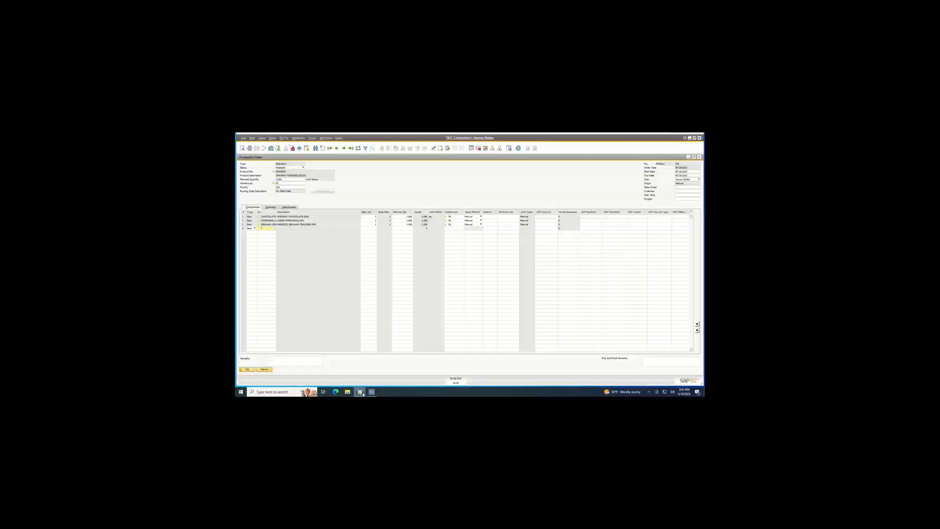
pyautogui.click(699, 157)
pyautogui.click(252, 369)
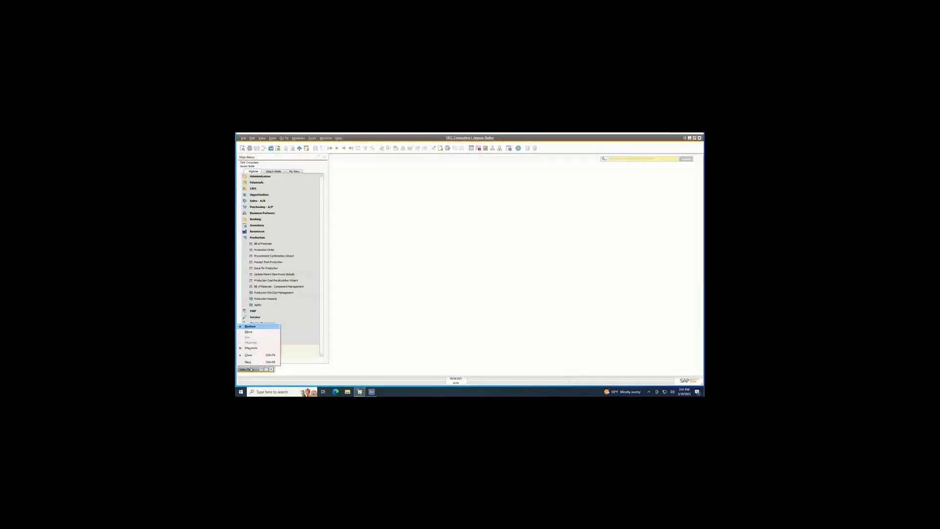
pyautogui.click(252, 369)
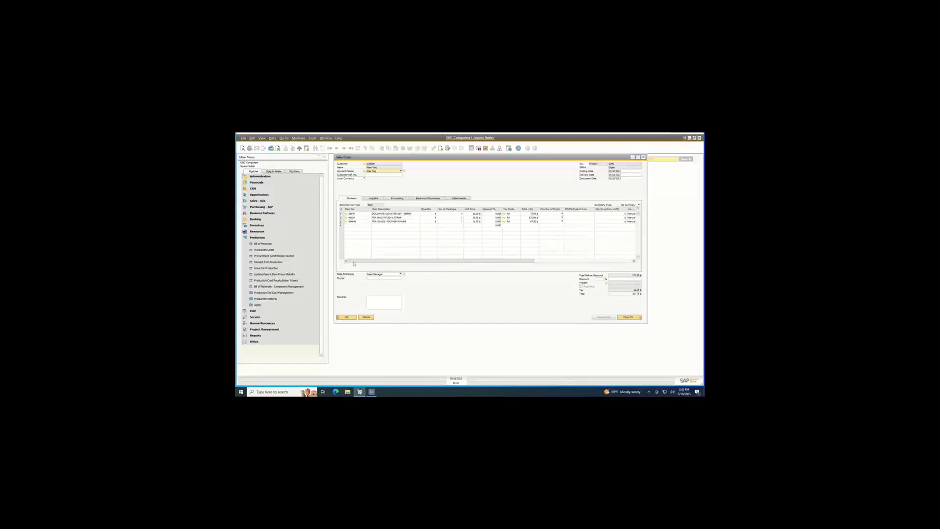
# Collapse the Production module, browse back three records to an earlier sales order, and maximize its window.
pyautogui.click(256, 238)
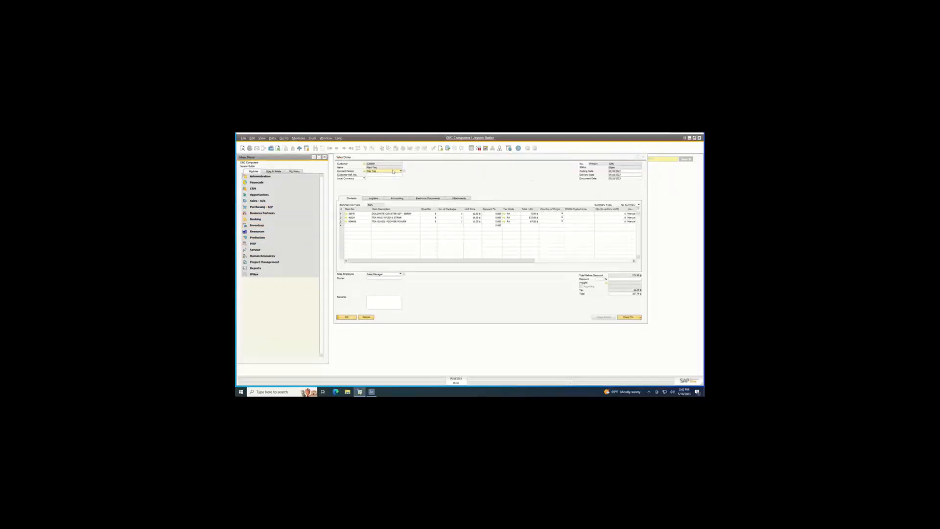
pyautogui.click(460, 181)
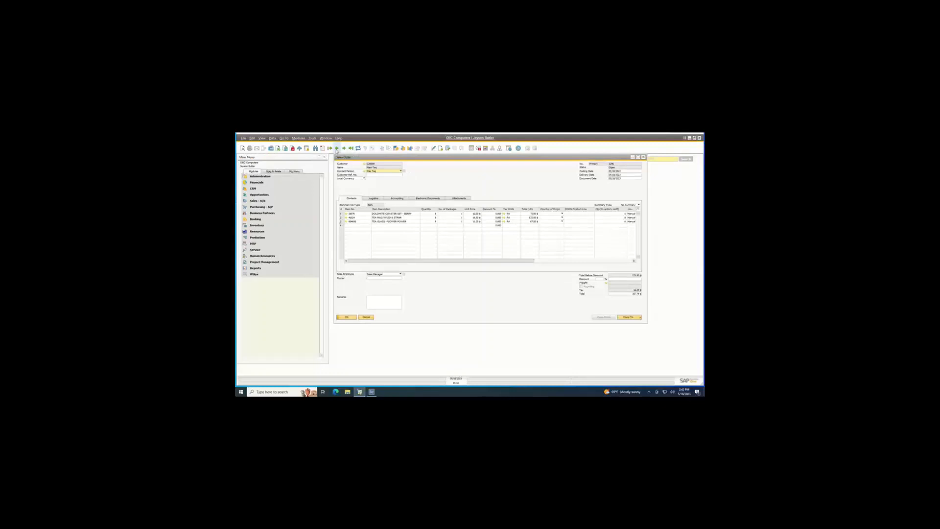
pyautogui.click(337, 148)
pyautogui.click(336, 148)
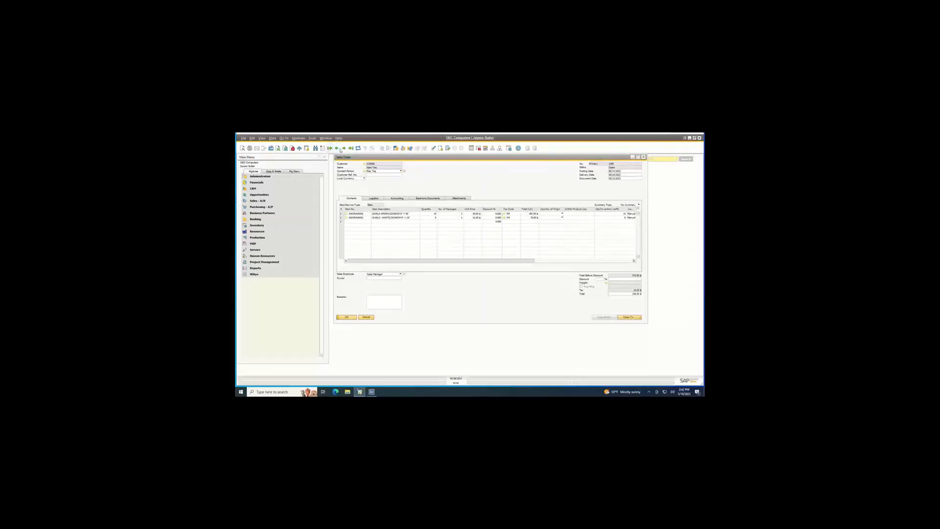
pyautogui.click(336, 149)
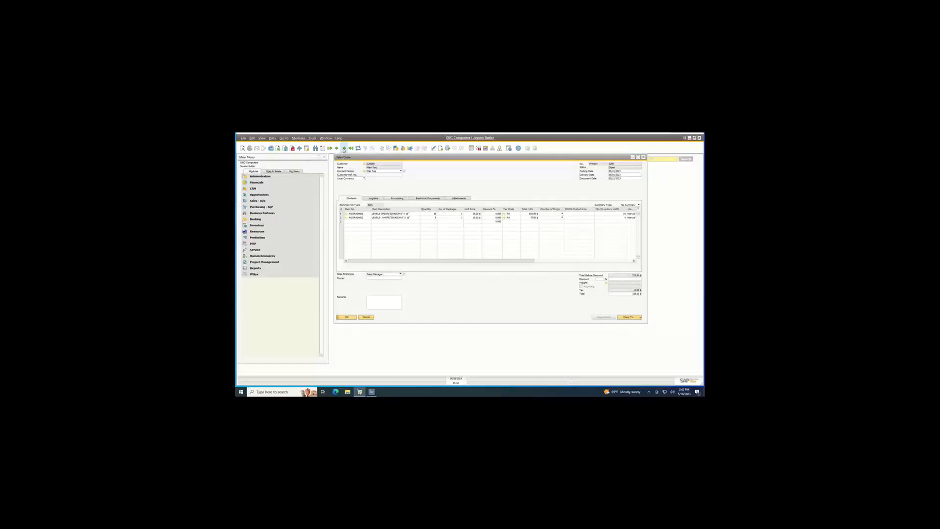
pyautogui.click(638, 157)
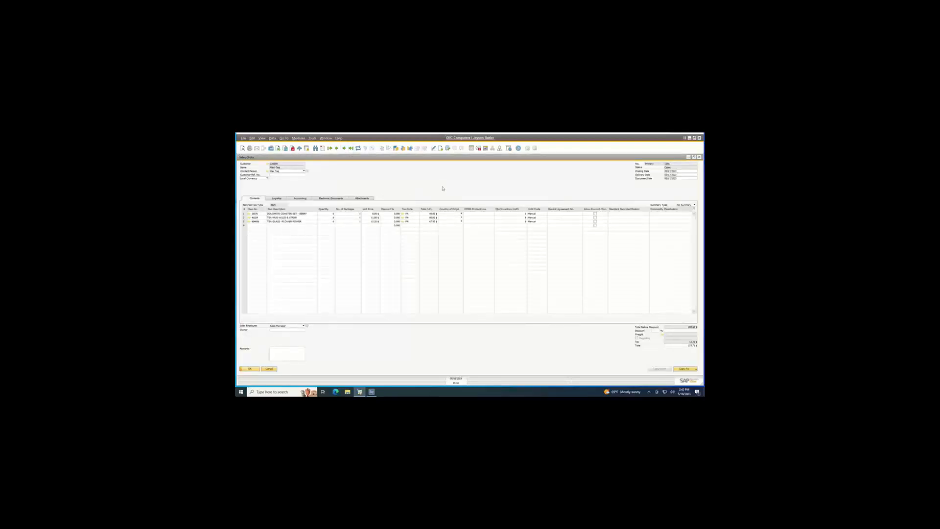
# Generate a pick list for the displayed sales order, and view the pick list before closing it.
pyautogui.rightClick(443, 189)
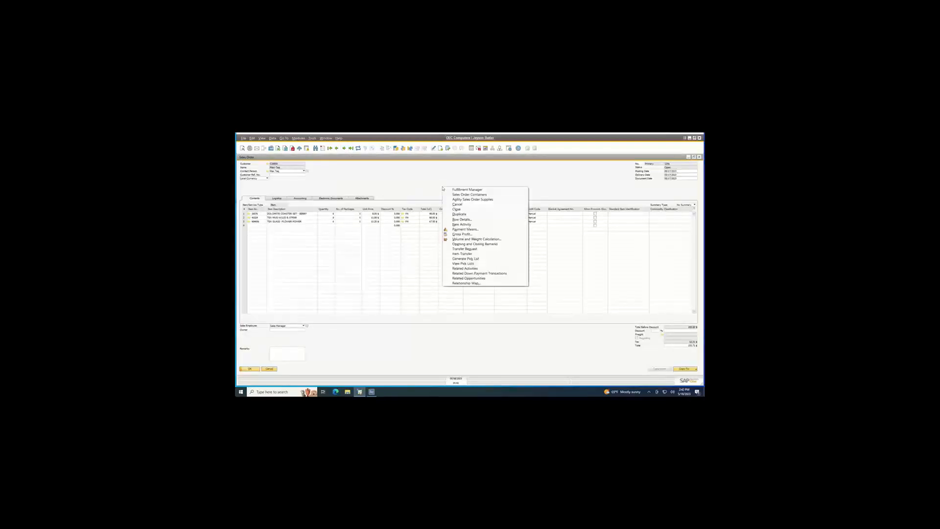
pyautogui.click(470, 264)
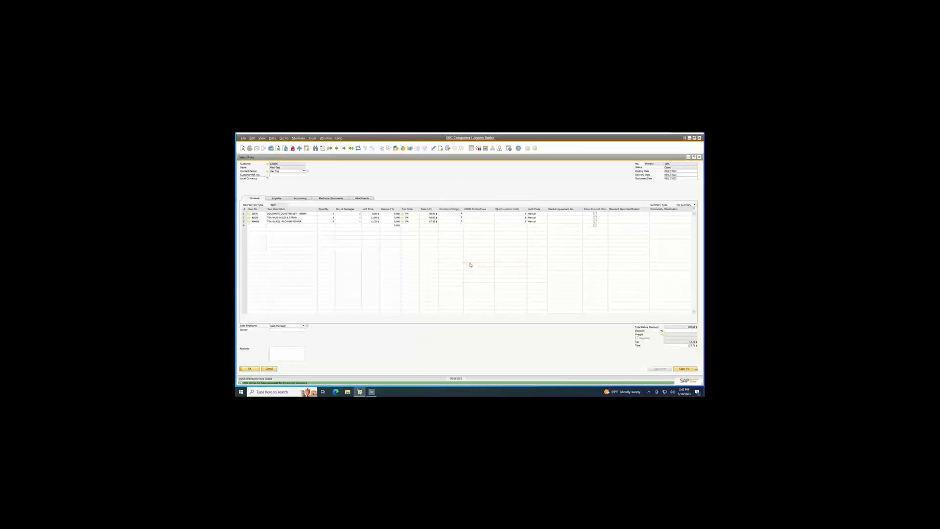
pyautogui.rightClick(441, 183)
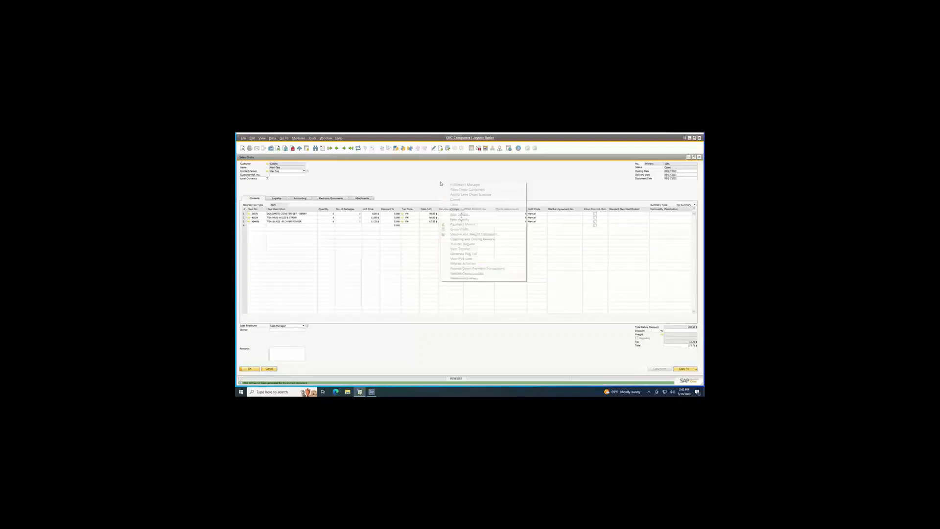
pyautogui.click(455, 253)
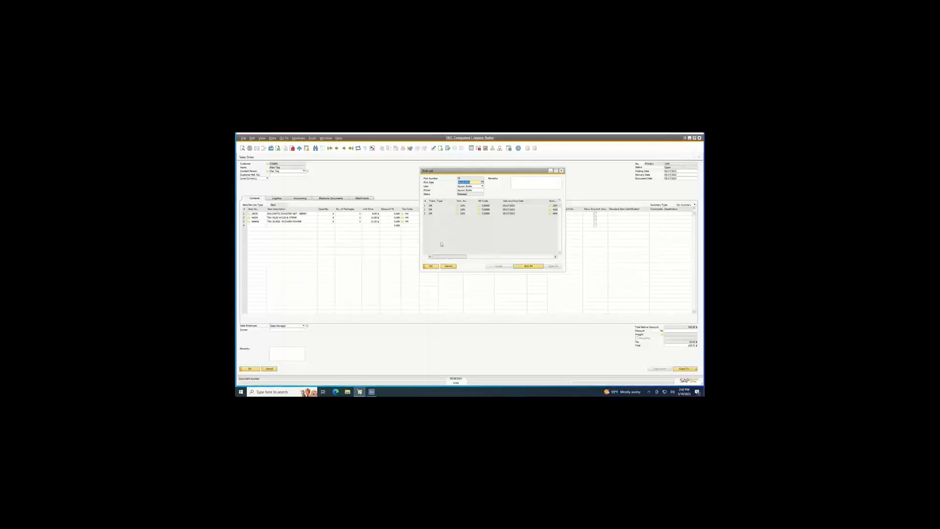
pyautogui.click(437, 269)
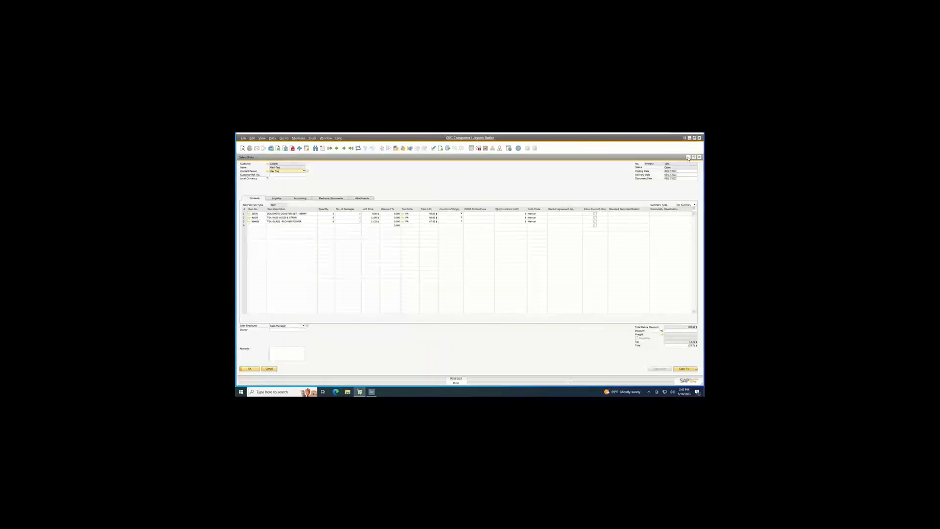
# Examine the selection criteria and available filter fields in the Pick Pack and Production Manager, and close it without running it.
pyautogui.click(689, 157)
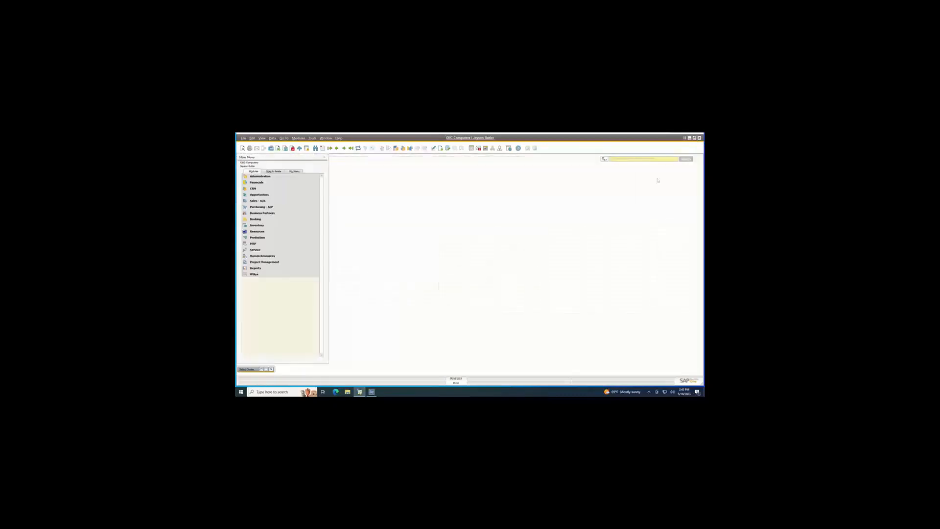
pyautogui.click(281, 226)
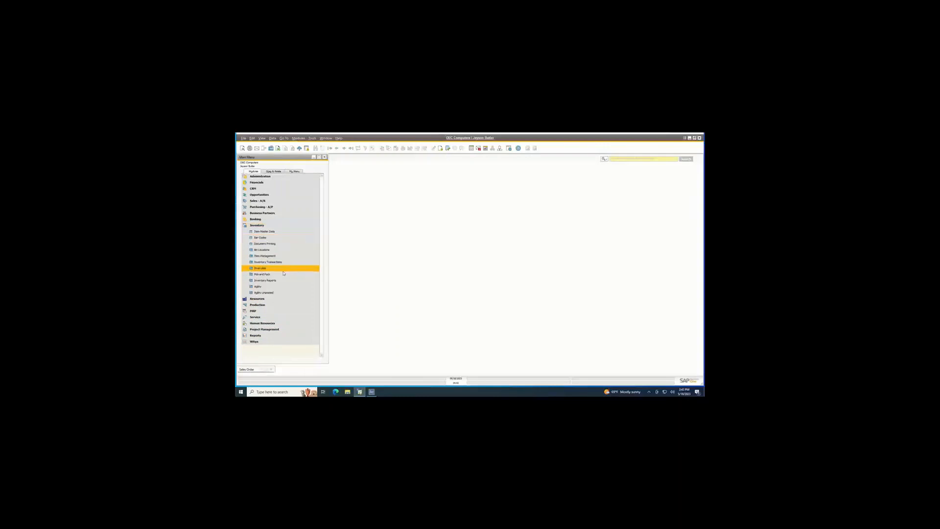
pyautogui.click(283, 275)
pyautogui.click(277, 280)
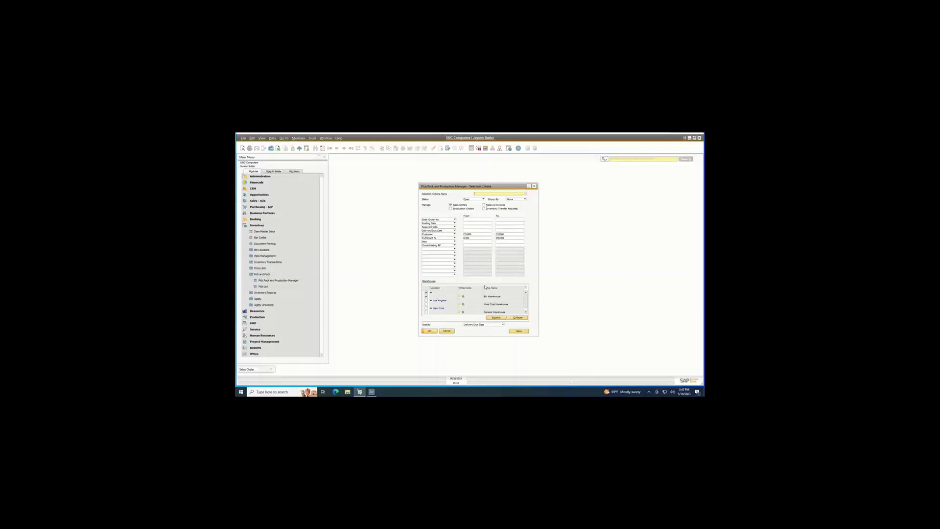
pyautogui.click(454, 250)
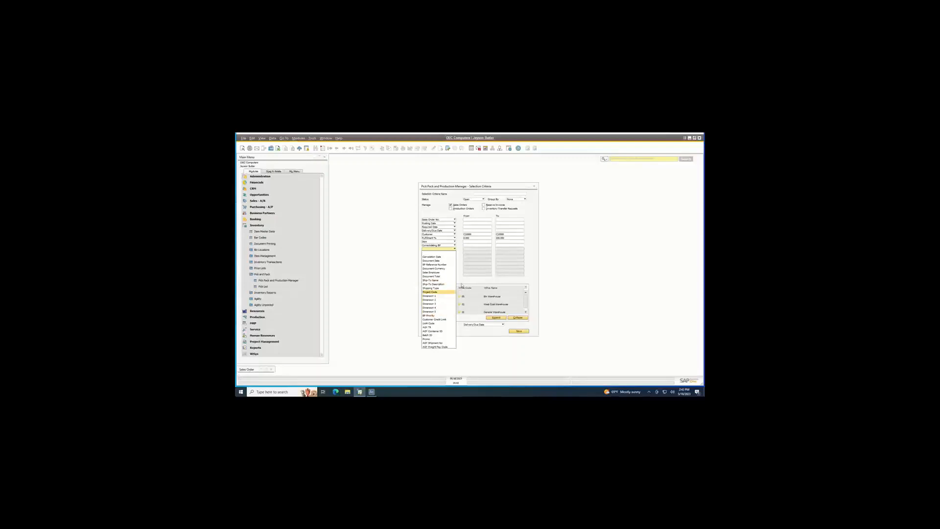
pyautogui.click(463, 283)
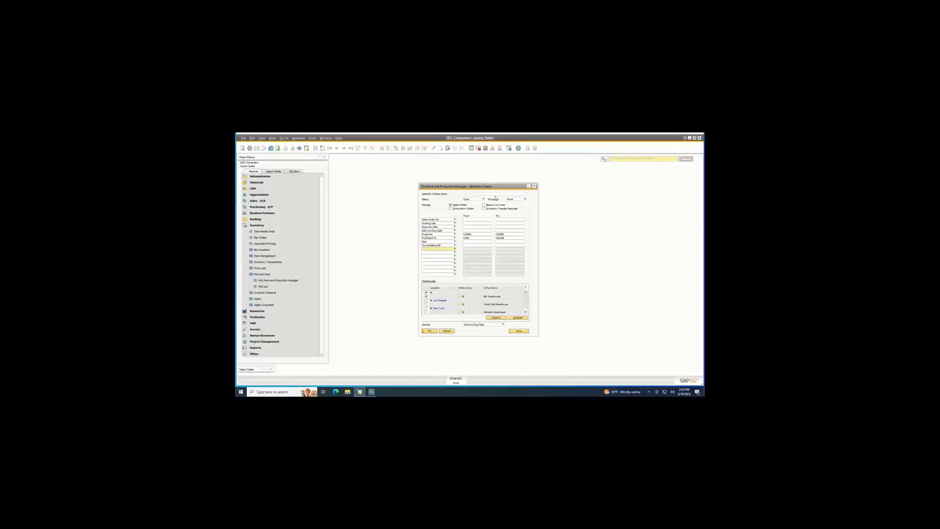
pyautogui.click(483, 234)
pyautogui.click(534, 186)
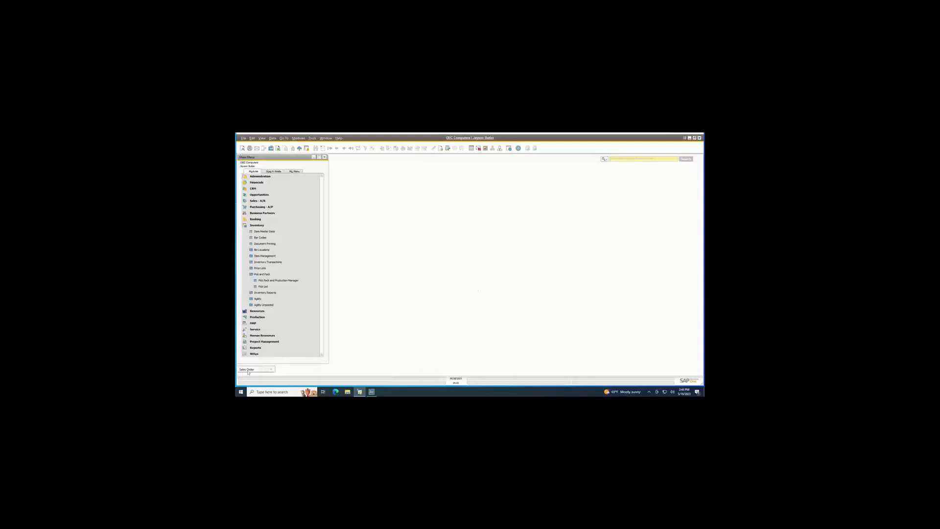
# Restore the sales order, view its pick list with the window moved aside, and switch to Agility Explorer.
pyautogui.click(254, 370)
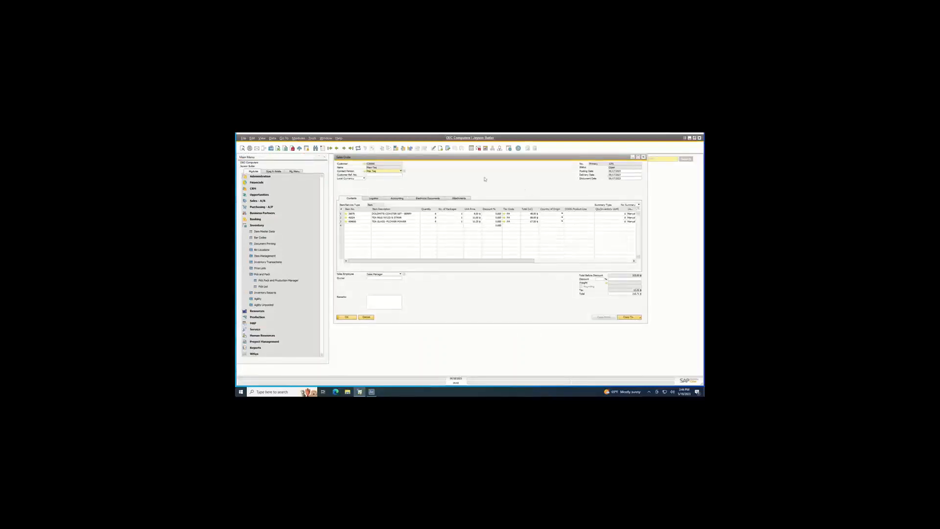
pyautogui.rightClick(485, 179)
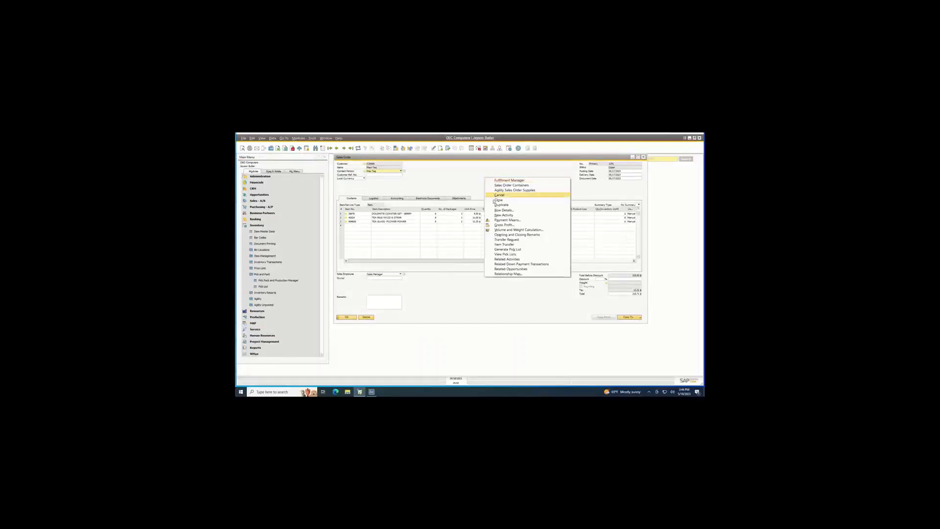
pyautogui.click(507, 250)
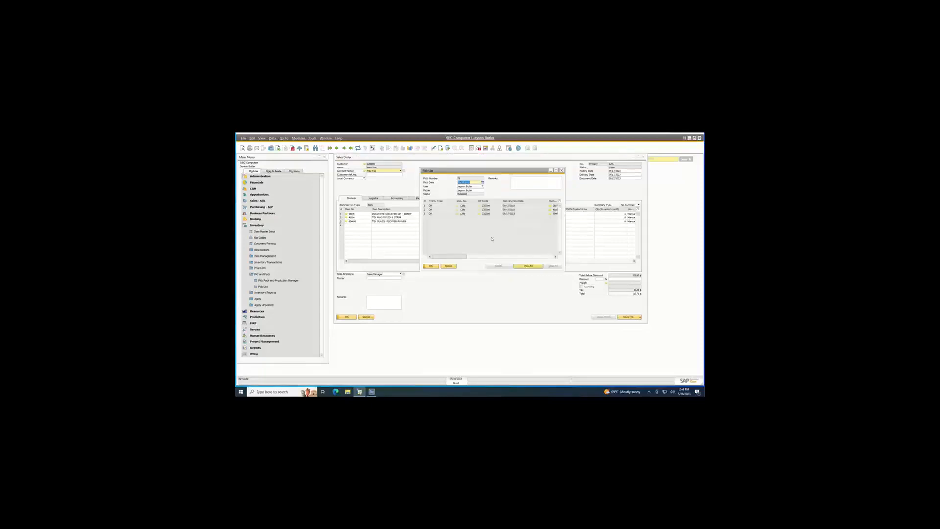
pyautogui.moveTo(476, 171); pyautogui.dragTo(518, 183)
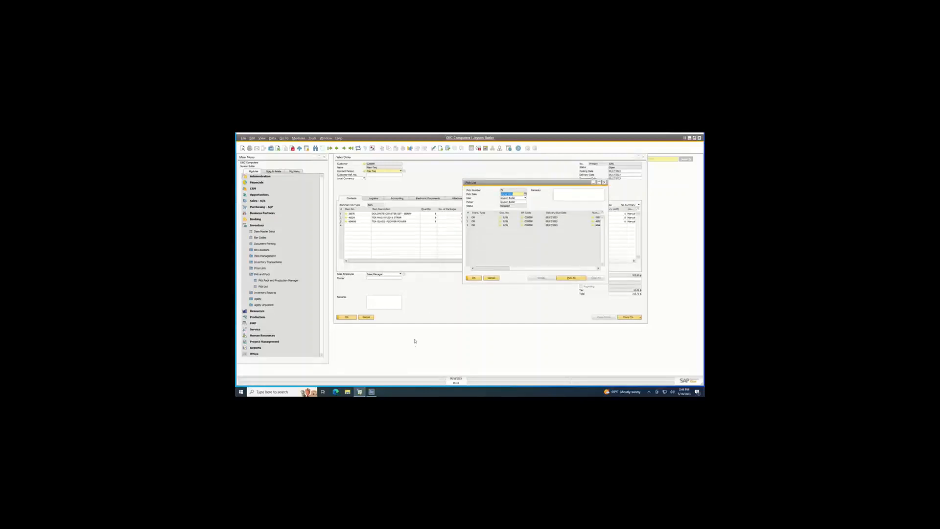
pyautogui.click(371, 395)
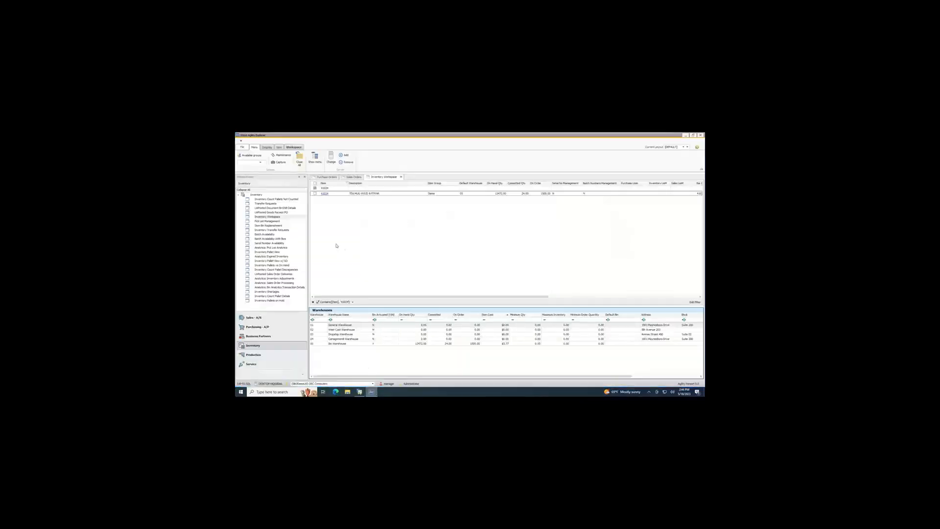
# Filter the Sales Orders workspace by open status, customer name "max", and the order number.
pyautogui.click(345, 178)
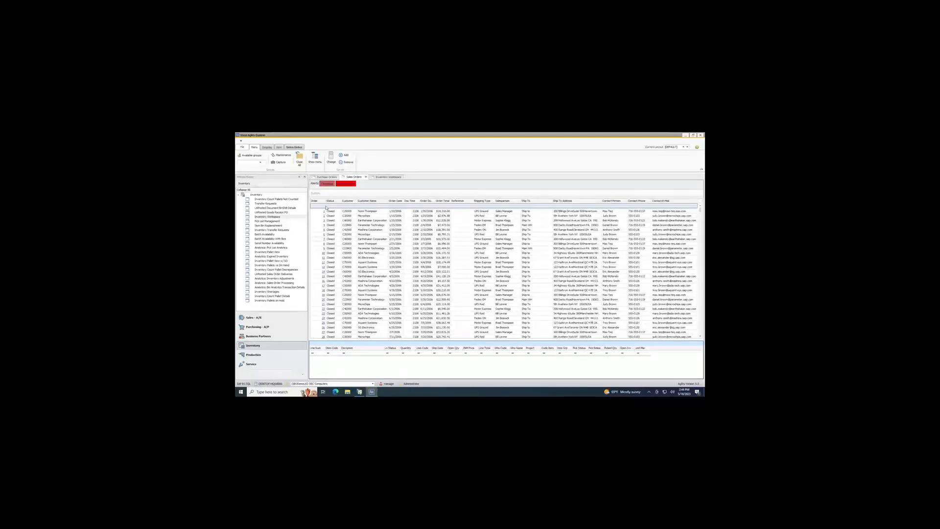
pyautogui.write('open')
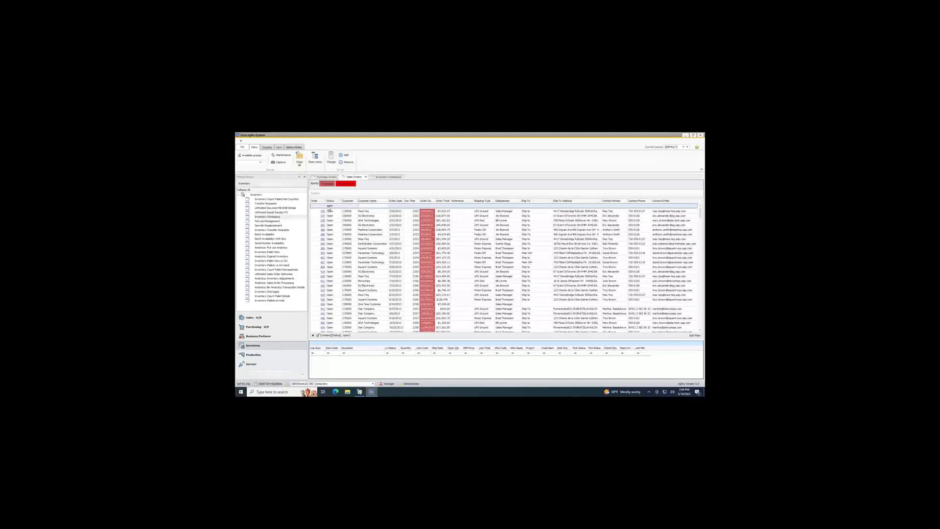
pyautogui.write('maxi')
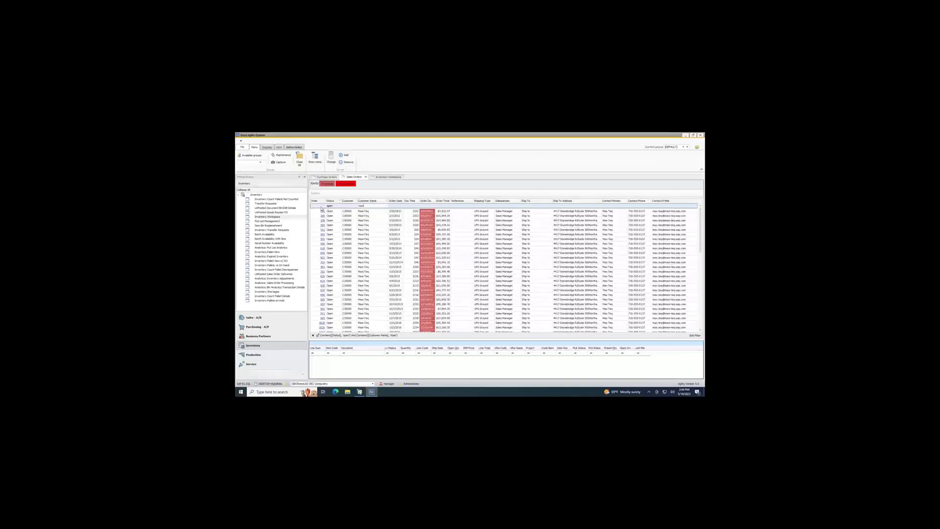
pyautogui.click(321, 206)
pyautogui.write('1')
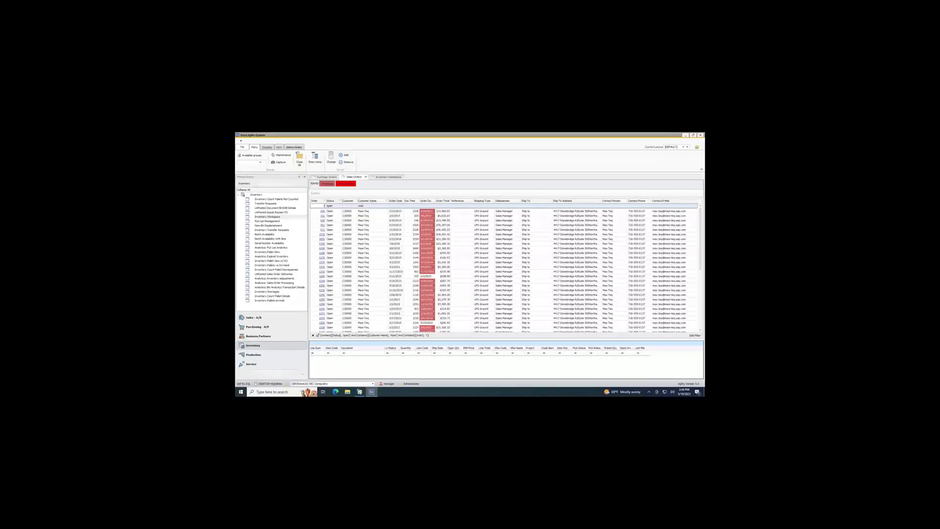
pyautogui.write('281')
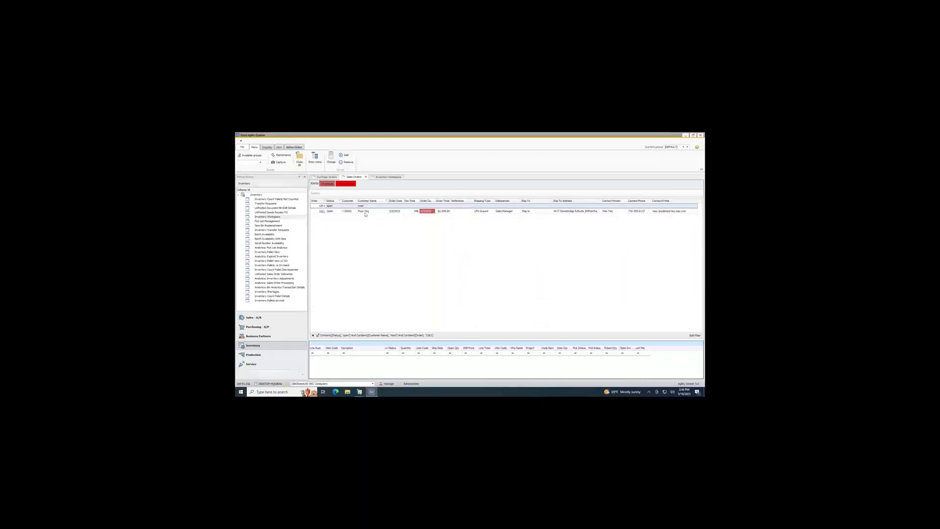
# Correct the order number filter to match the sales order in SAP Business One, and widen the released-quantity column in that order's lines.
pyautogui.moveTo(360, 392)
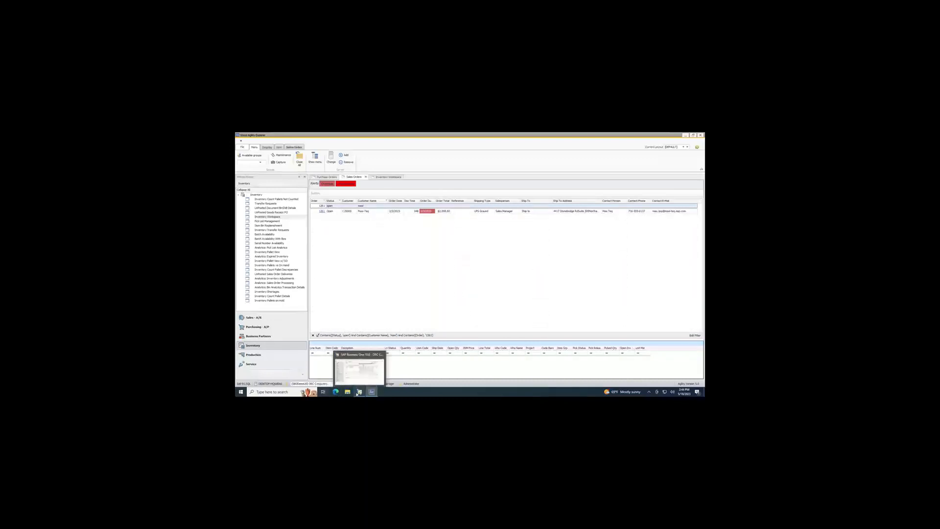
pyautogui.click(369, 369)
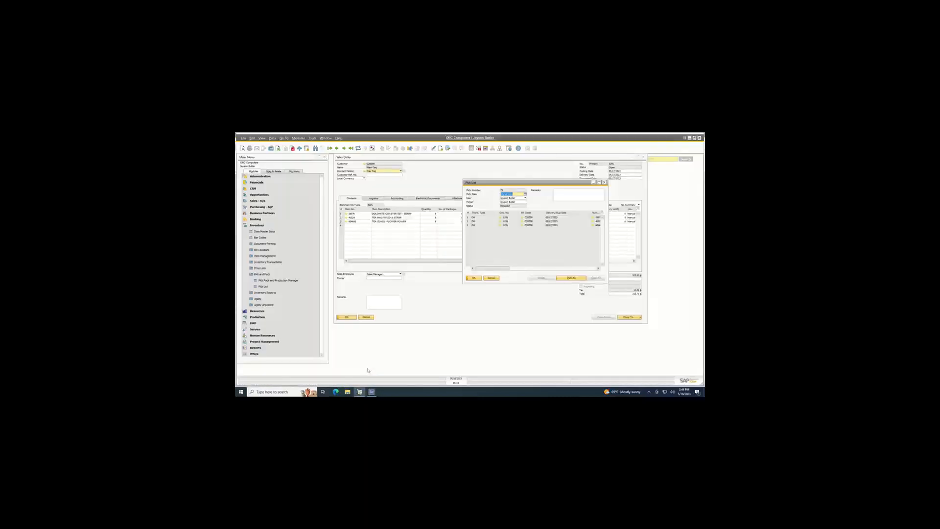
pyautogui.click(371, 392)
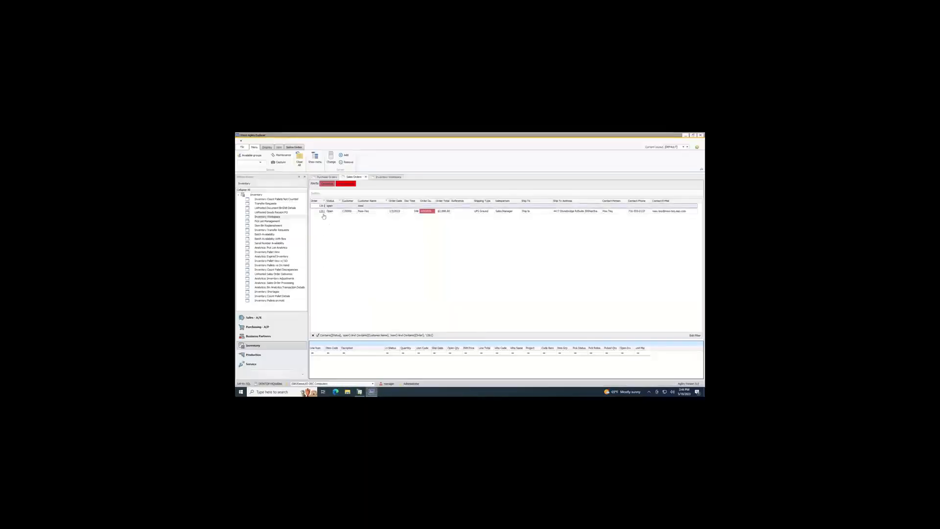
pyautogui.press('BackSpace')
pyautogui.write('91')
pyautogui.click(380, 211)
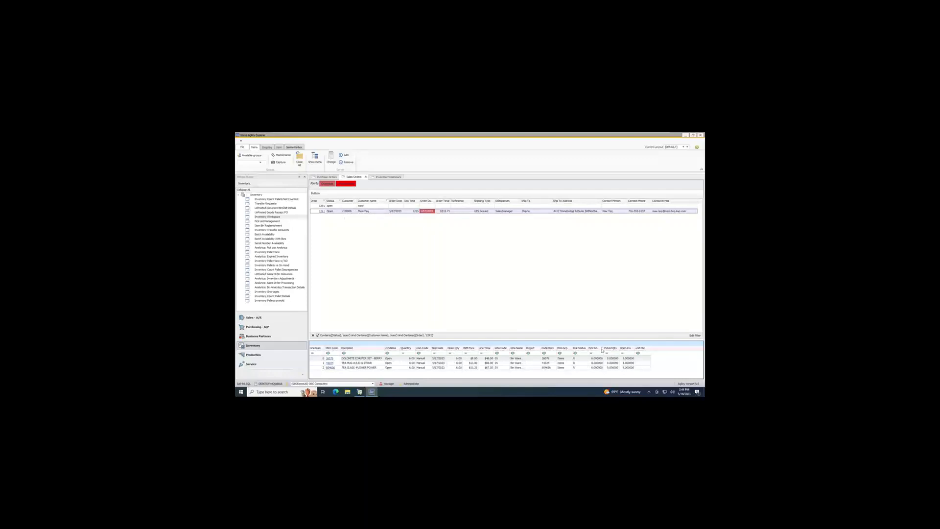
pyautogui.moveTo(604, 349); pyautogui.dragTo(611, 348)
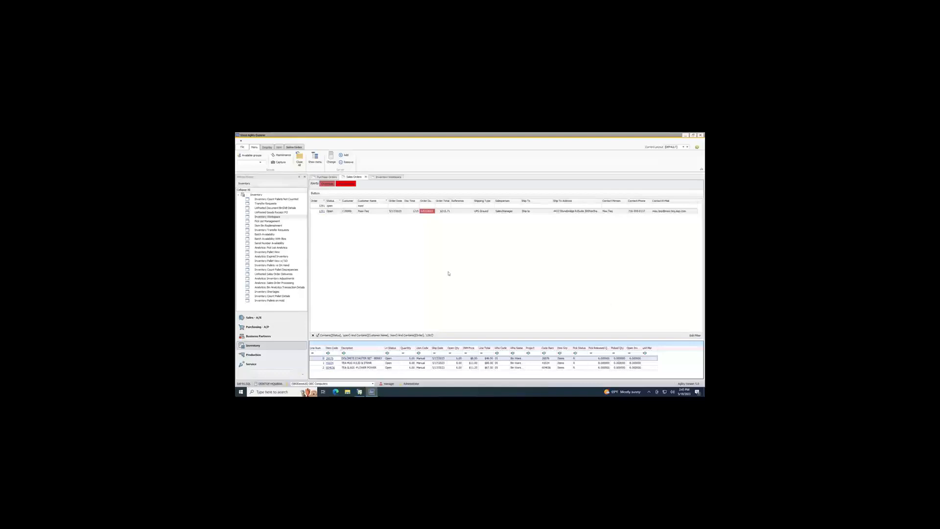
# Switch to the Agility 360 handheld, change from Production to Distribution, and view the SO Delivery form before returning to the list.
pyautogui.click(685, 135)
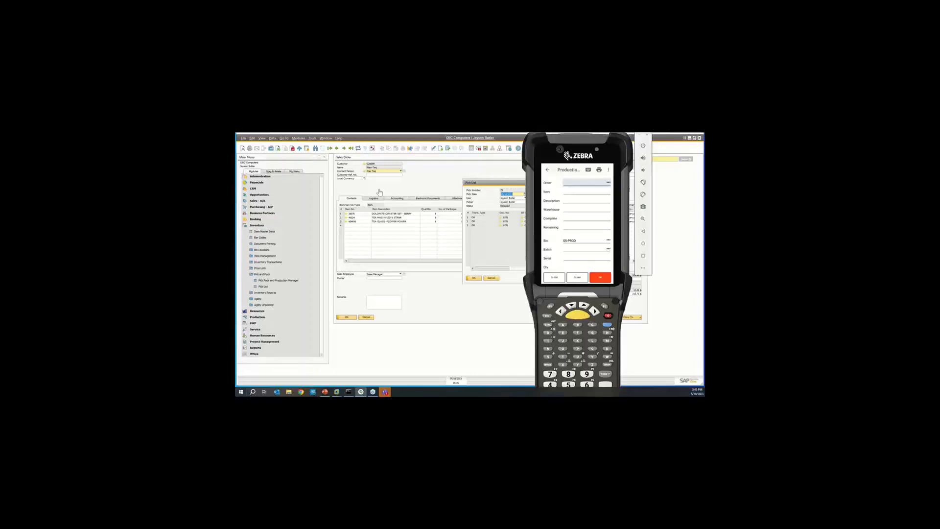
pyautogui.click(548, 169)
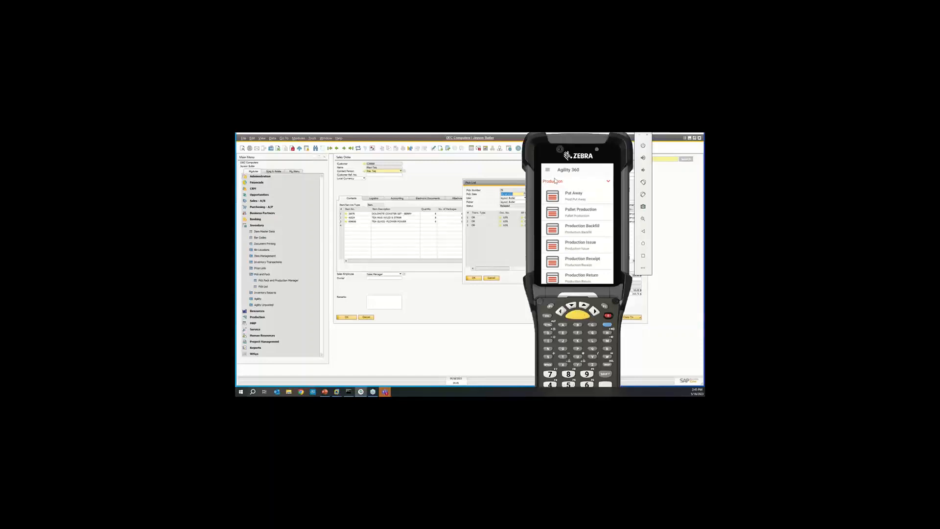
pyautogui.click(555, 181)
pyautogui.click(566, 209)
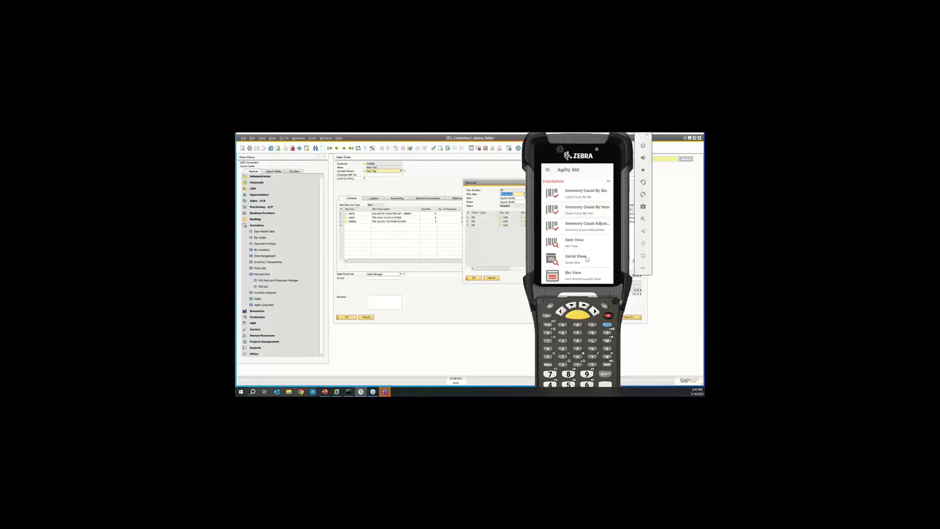
pyautogui.moveTo(588, 258); pyautogui.dragTo(590, 206)
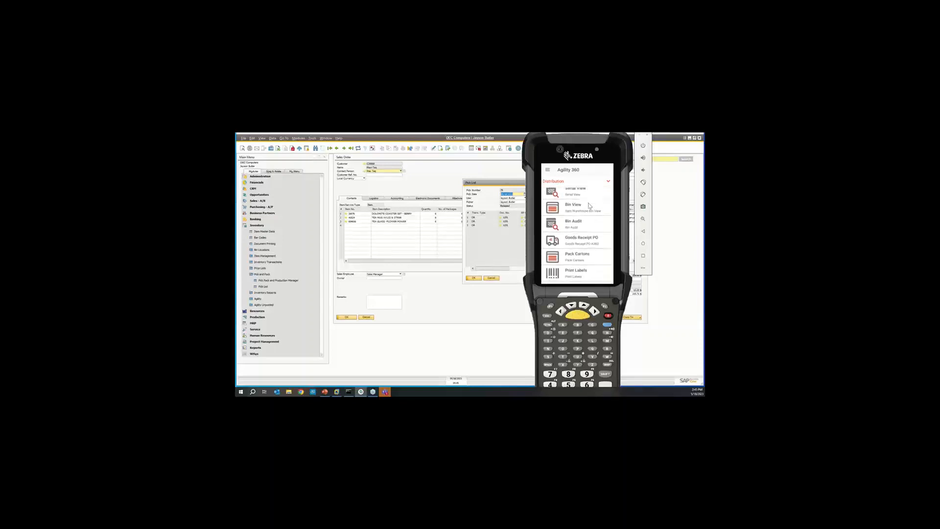
pyautogui.moveTo(594, 250); pyautogui.dragTo(598, 284)
pyautogui.moveTo(588, 217); pyautogui.dragTo(589, 280)
pyautogui.click(580, 217)
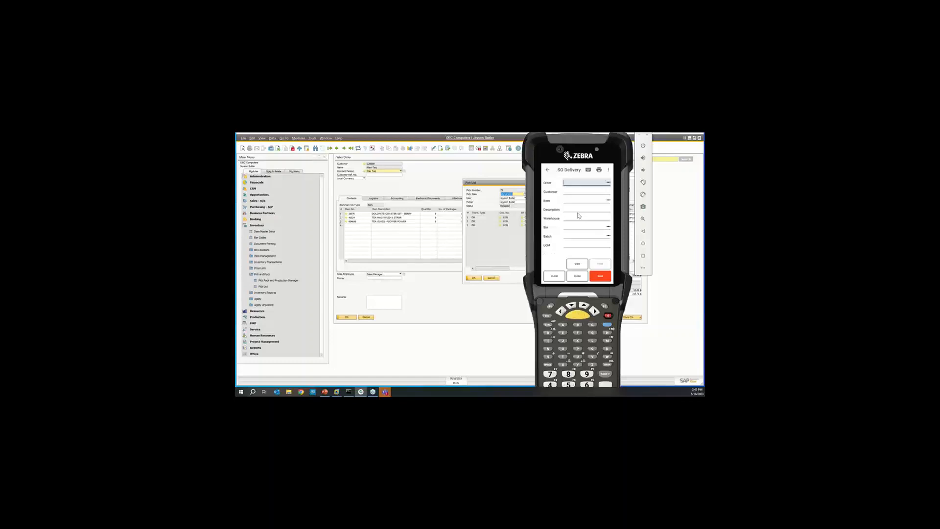
pyautogui.click(548, 171)
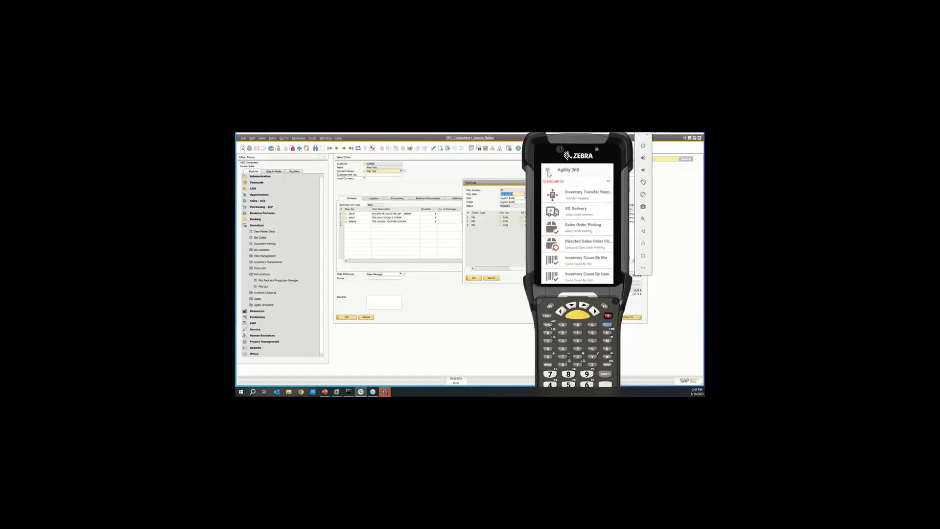
# Load the order's pick list in Directed Sales Order Picking and pick 6 of item 26076 from bin 05-A1-S1-L1.
pyautogui.click(584, 248)
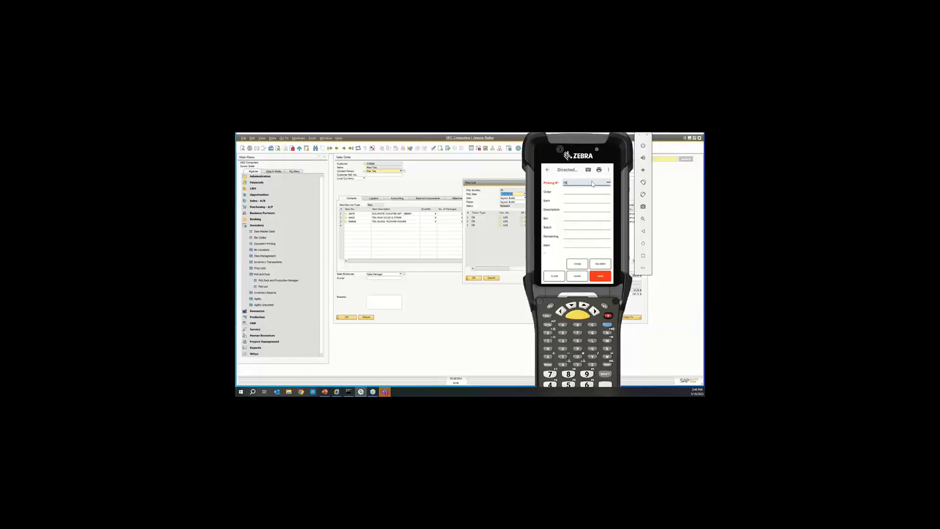
pyautogui.press('Return')
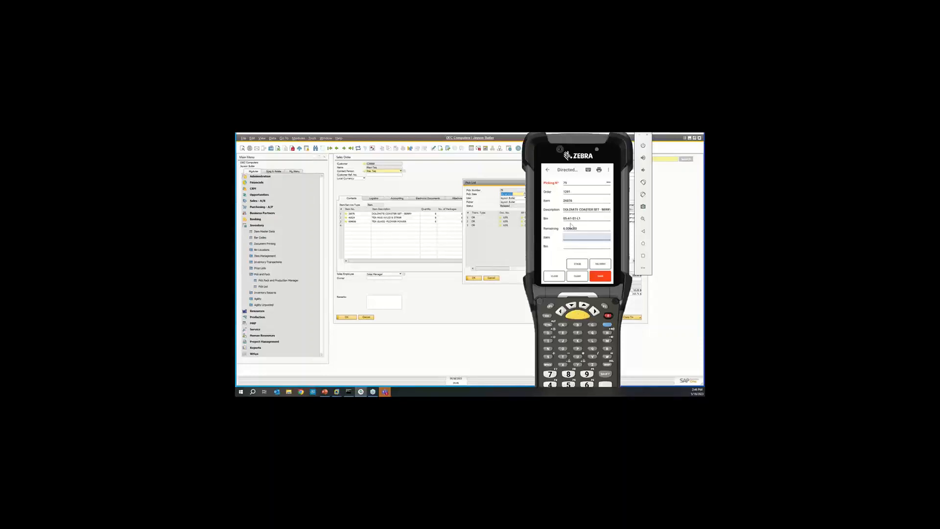
pyautogui.press('Down')
pyautogui.press('Down')
pyautogui.press('Down')
pyautogui.write('26076')
pyautogui.press('Return')
pyautogui.write('05-A1-S1-L1')
pyautogui.press('Return')
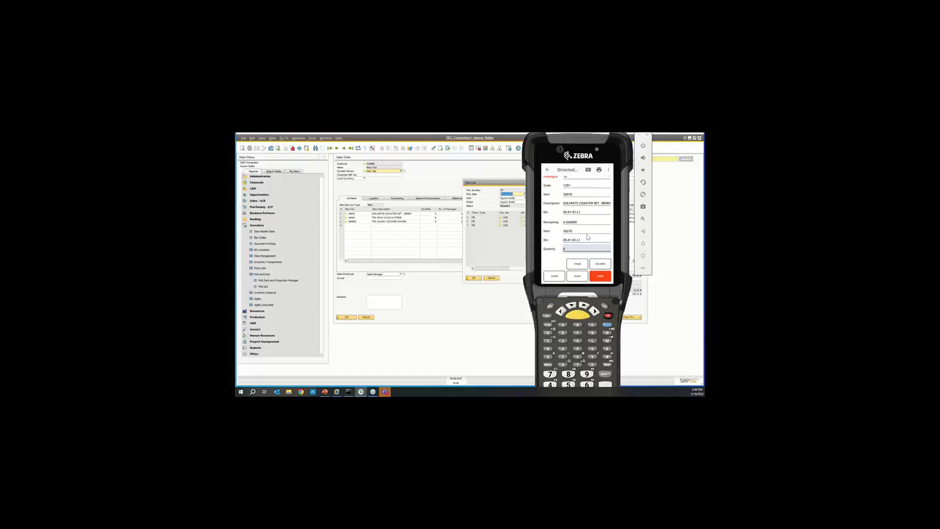
pyautogui.write('6')
pyautogui.press('Return')
# Pick the full remaining quantity of the tea mug line from bin 05-A1-S1-L1.
pyautogui.write('41024')
pyautogui.press('Return')
pyautogui.write('05-A1-S1-L1')
pyautogui.press('Return')
pyautogui.write('8')
pyautogui.press('Return')
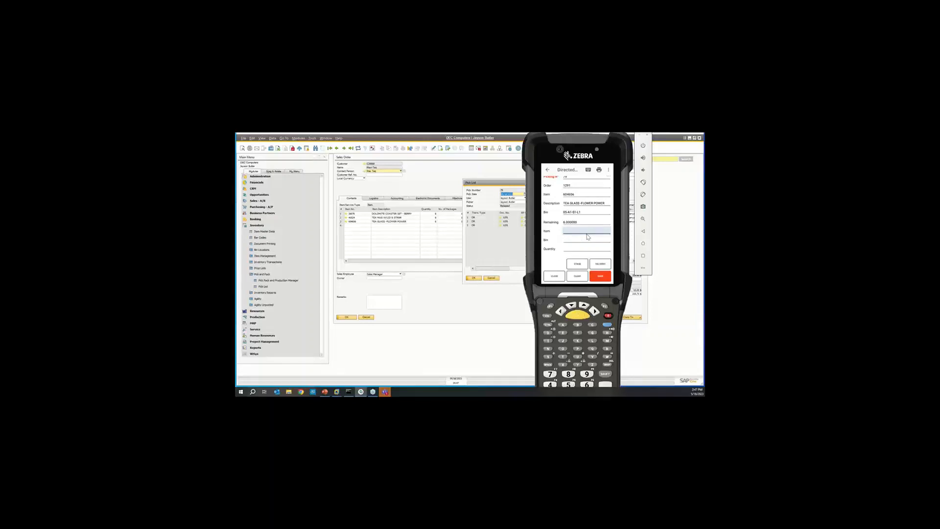
pyautogui.write('604656')
pyautogui.press('Return')
pyautogui.write('05-STAGE')
pyautogui.press('Return')
pyautogui.click(581, 278)
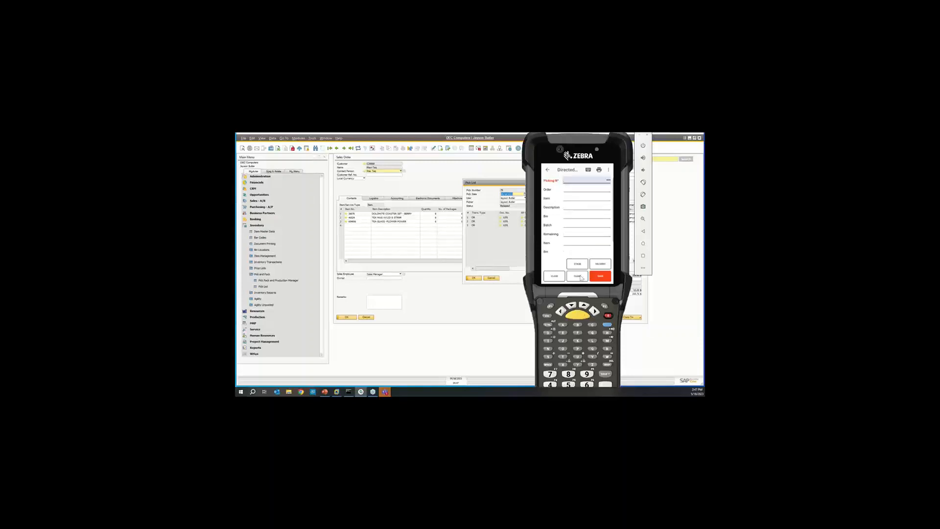
# Reload the order's partly picked pick list through the picking number lookup.
pyautogui.click(609, 180)
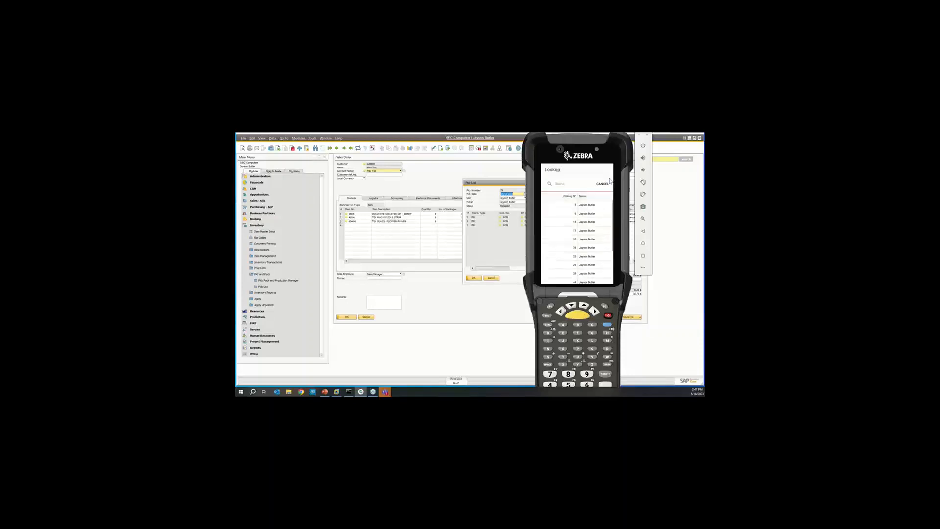
pyautogui.click(570, 197)
pyautogui.click(569, 197)
pyautogui.click(570, 205)
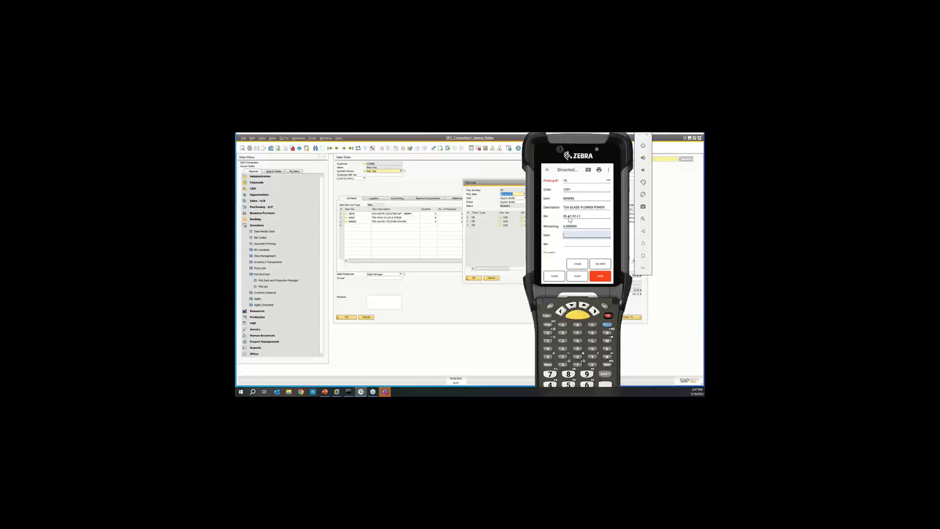
# Pick 6 of item 604656, the Flower Power tea glass, from bin 05-A1-S1-L1.
pyautogui.write('604656')
pyautogui.press('Return')
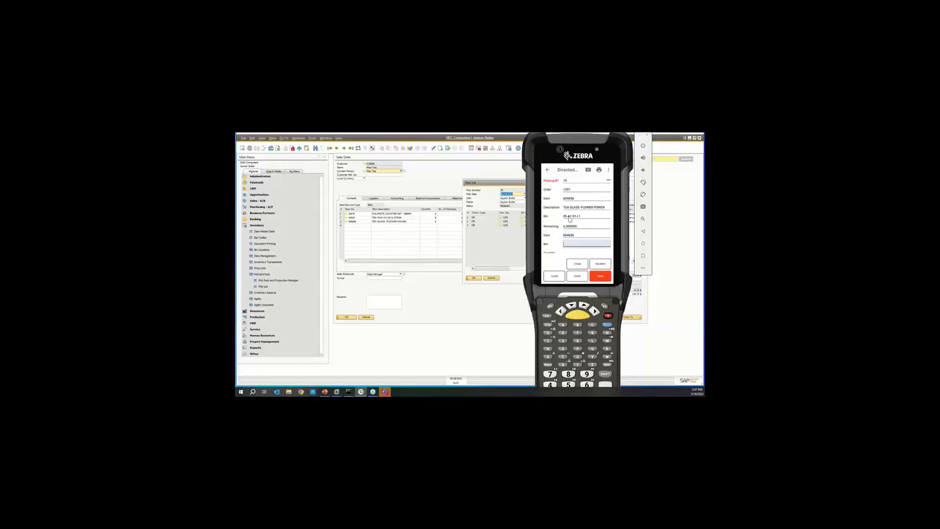
pyautogui.write('05-A1-S1-L1')
pyautogui.press('Return')
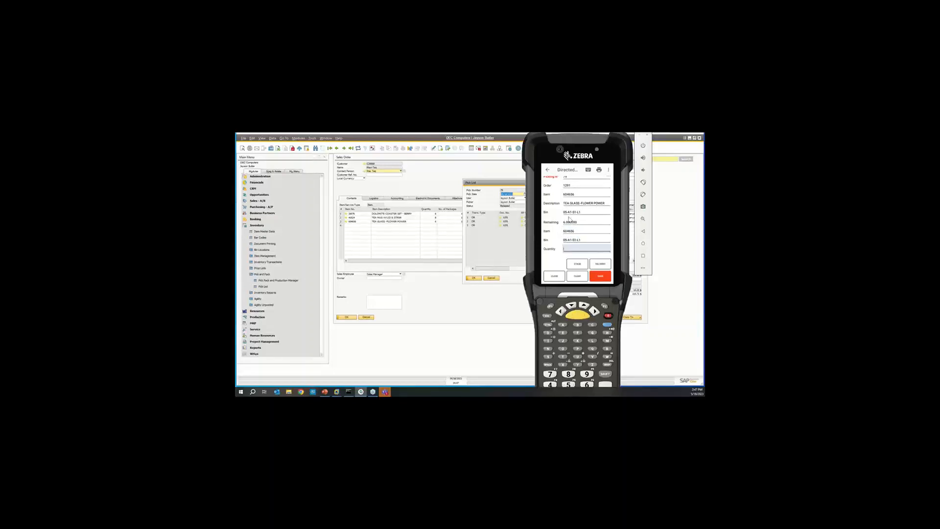
pyautogui.write('6')
pyautogui.press('Return')
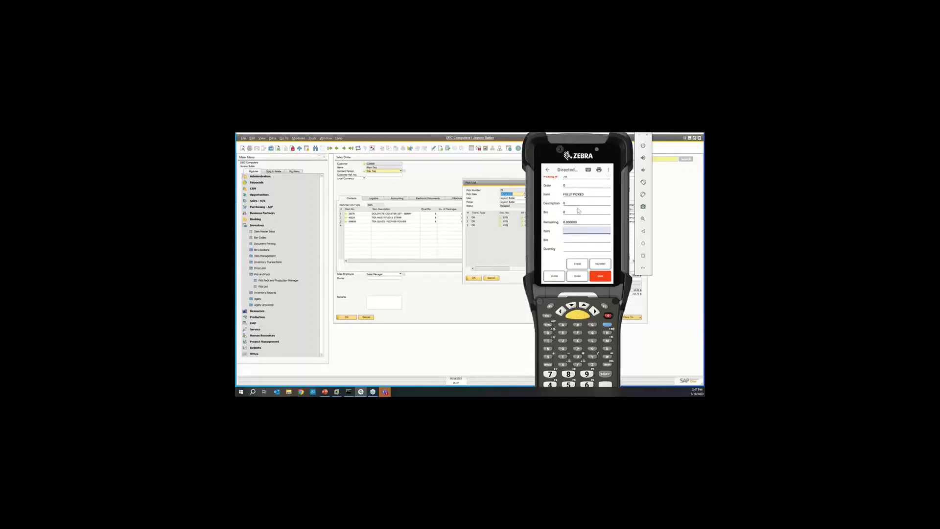
pyautogui.scroll(1, 579, 211)
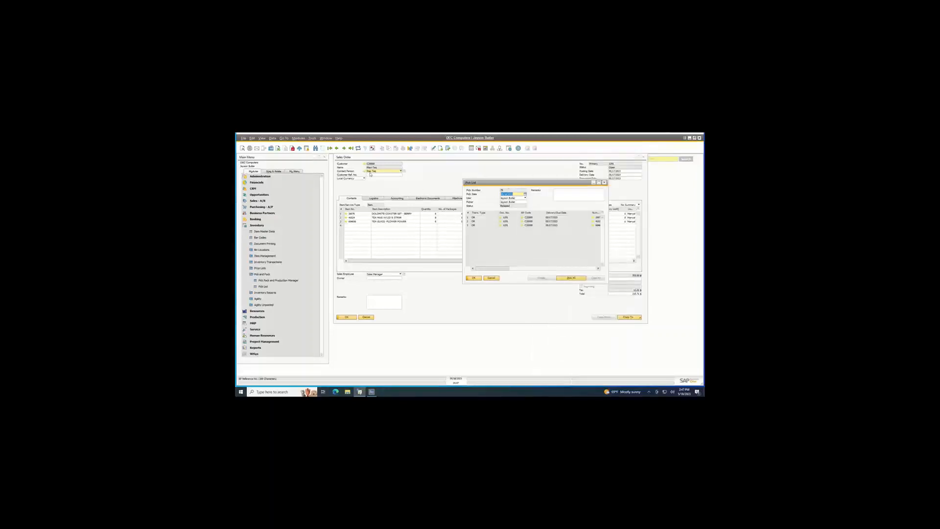
# Refresh the pick list in SAP Business One, and refresh the order's line details in Agility Explorer to check the pick status.
pyautogui.click(358, 148)
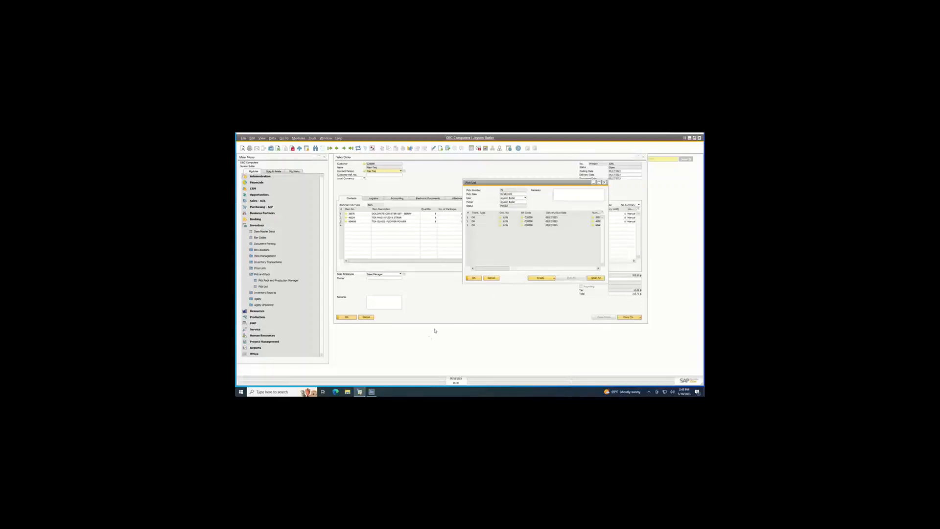
pyautogui.click(372, 392)
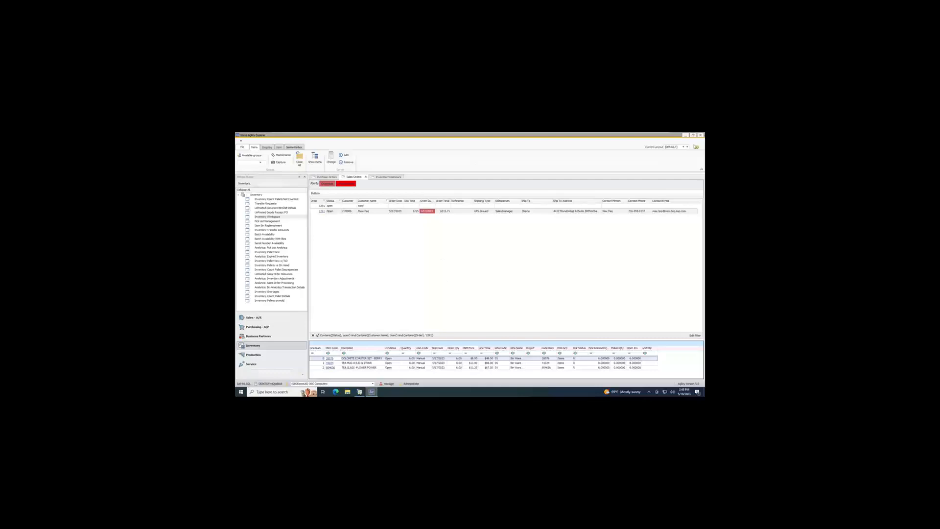
pyautogui.click(696, 146)
pyautogui.click(267, 147)
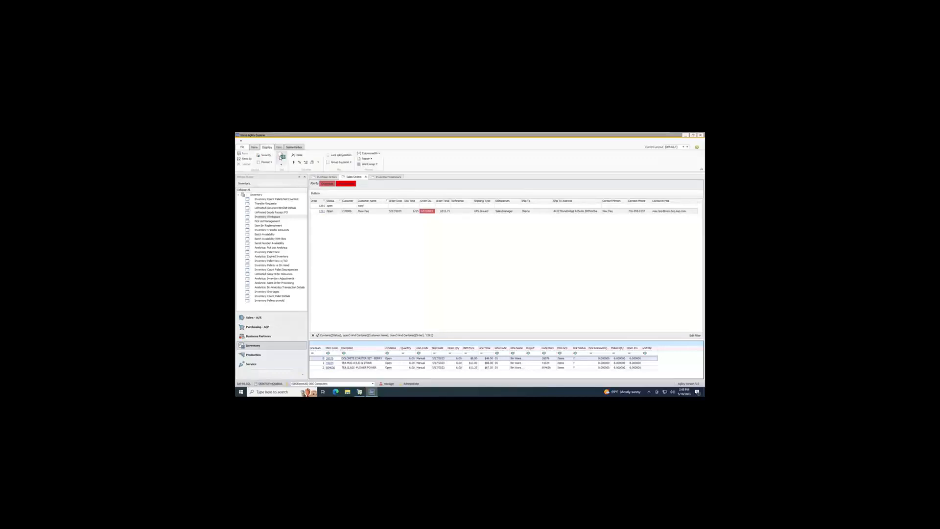
# Clear the order number filter in the Sales Orders workspace, keeping the open status and customer filters.
pyautogui.click(325, 205)
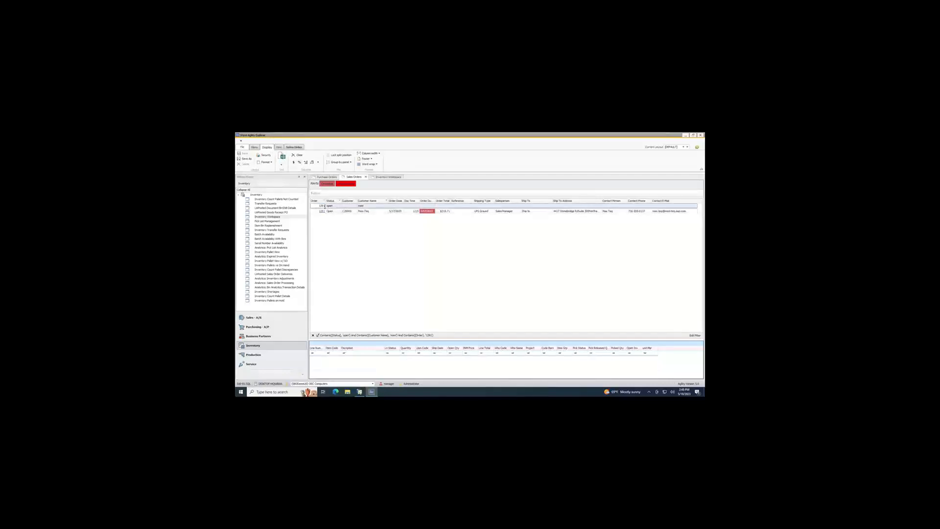
pyautogui.press('BackSpace')
pyautogui.press('BackSpace')
pyautogui.press('BackSpace')
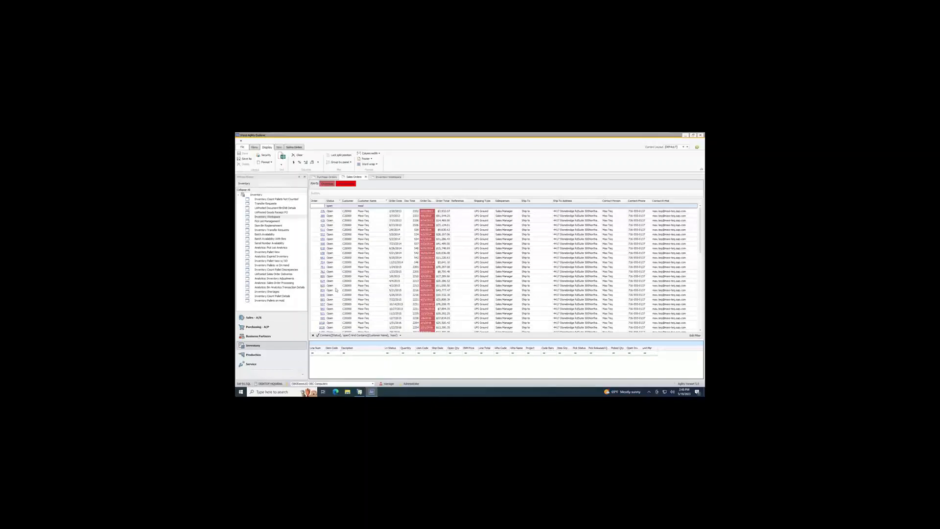
# Select another of the customer's open sales orders and enlarge the order lines pane.
pyautogui.click(349, 253)
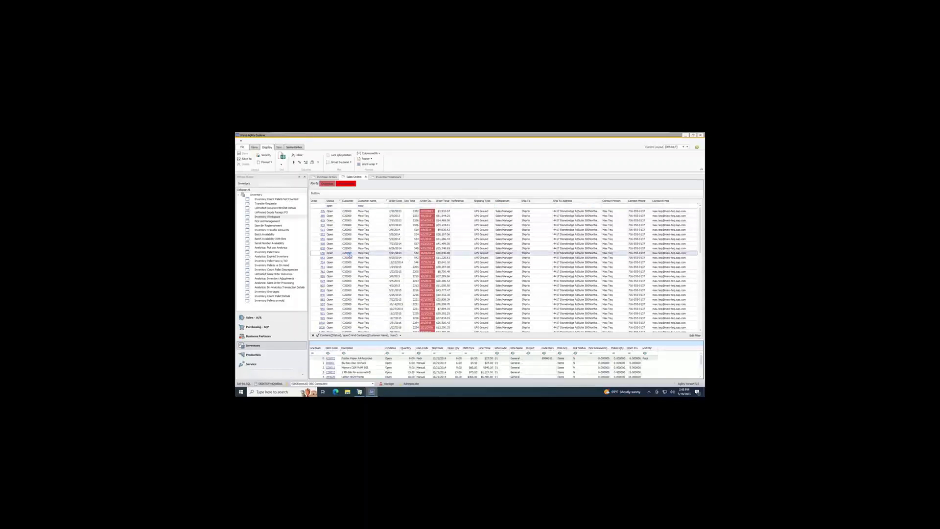
pyautogui.click(348, 286)
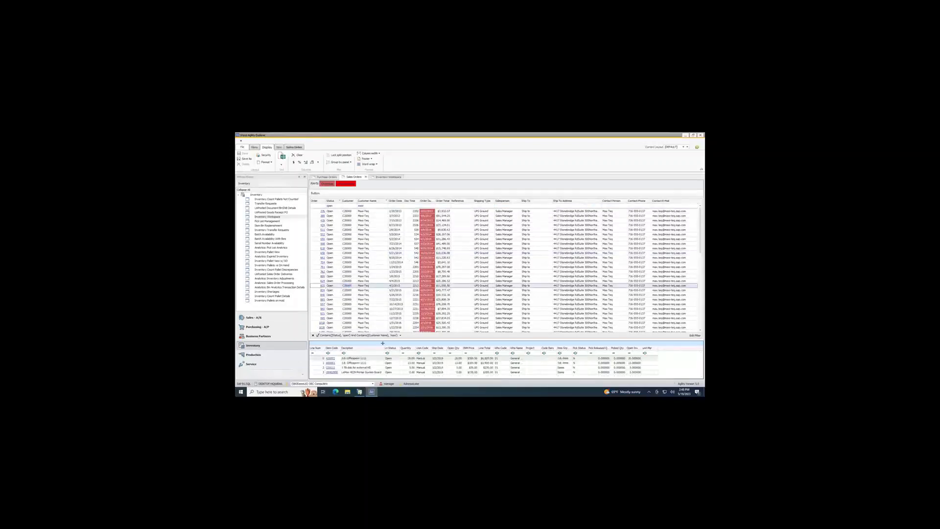
pyautogui.moveTo(383, 338); pyautogui.dragTo(387, 286)
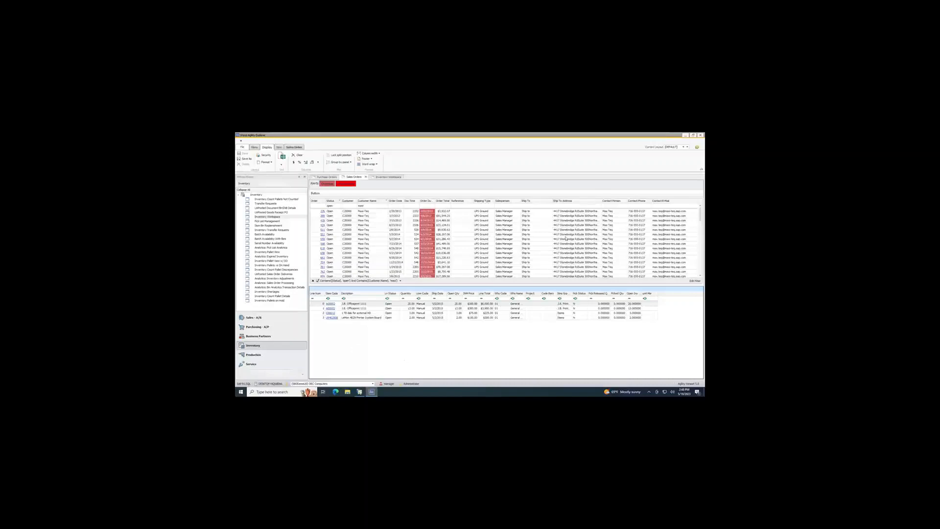
# Switch to SAP Business One, close the pick list, and minimize the sales order and the main window.
pyautogui.click(685, 135)
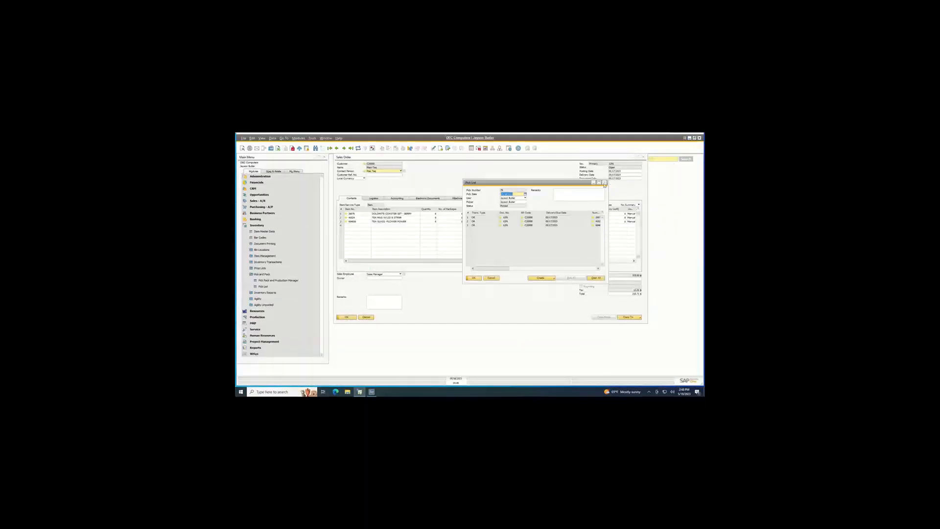
pyautogui.click(606, 184)
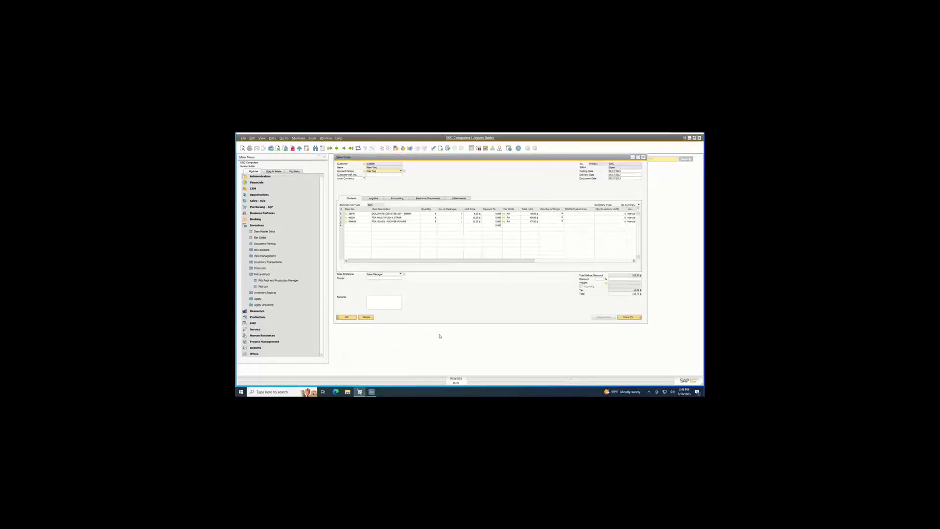
pyautogui.click(633, 157)
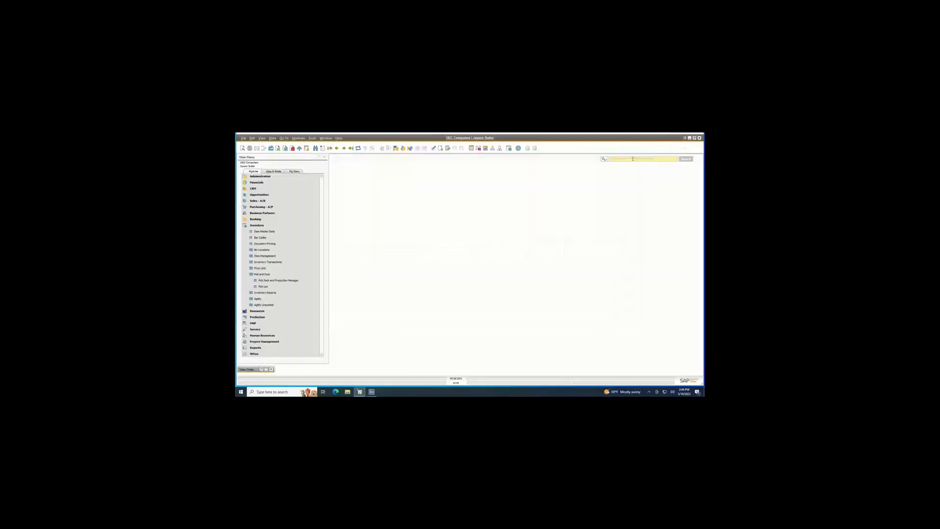
pyautogui.click(690, 138)
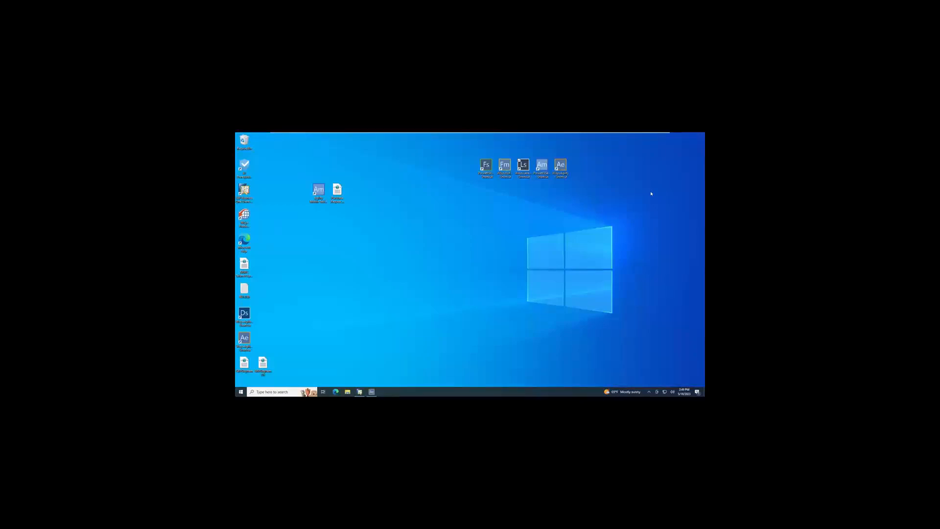
# Open the sales Fulfillment Manager in Agility Explorer and hide the navigation pane.
pyautogui.click(371, 392)
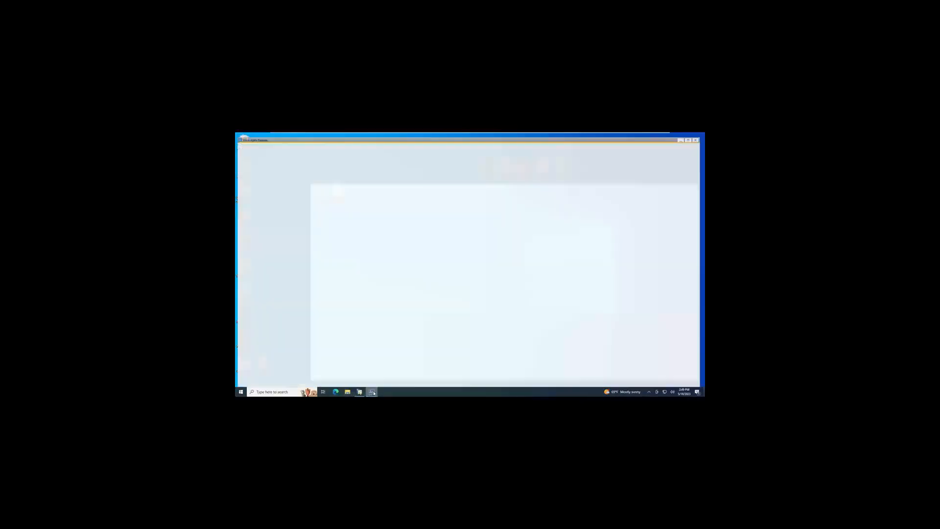
pyautogui.click(254, 317)
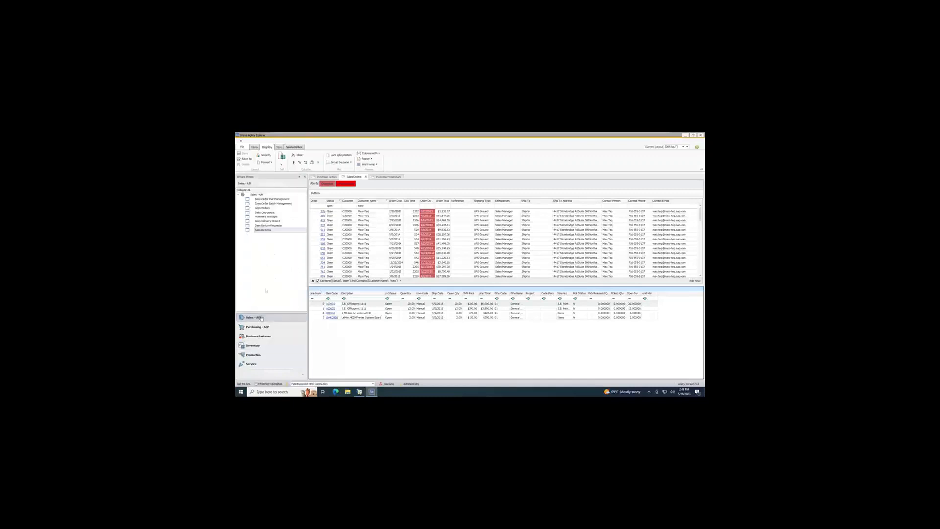
pyautogui.click(276, 216)
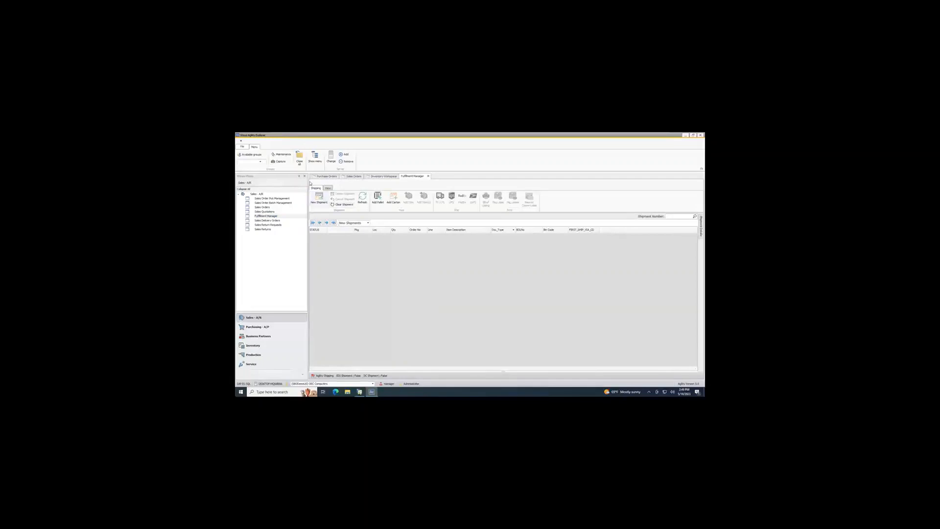
pyautogui.click(304, 177)
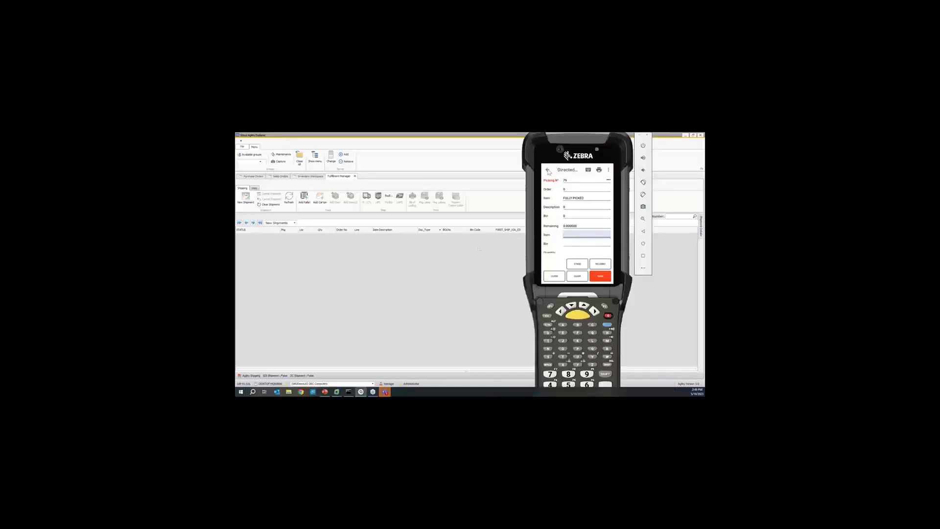
# Leave directed picking on the Zebra handheld, view the Pack Cartons transaction, and return to the Fulfillment Manager.
pyautogui.click(548, 172)
pyautogui.moveTo(590, 248); pyautogui.dragTo(588, 212)
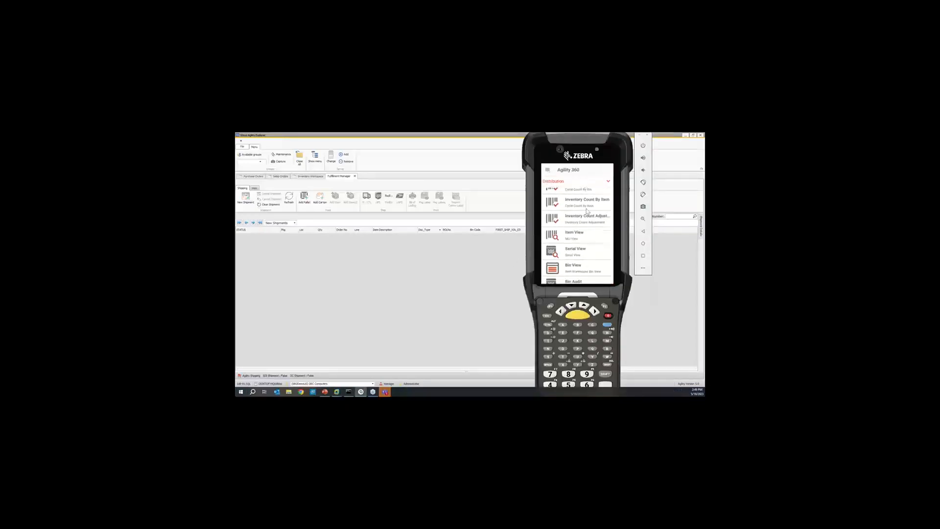
pyautogui.moveTo(591, 247); pyautogui.dragTo(586, 183)
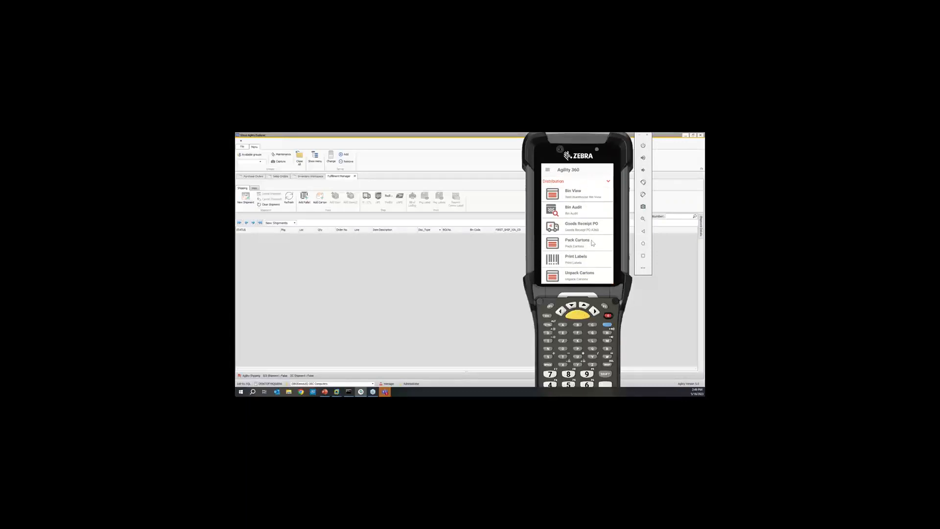
pyautogui.click(593, 243)
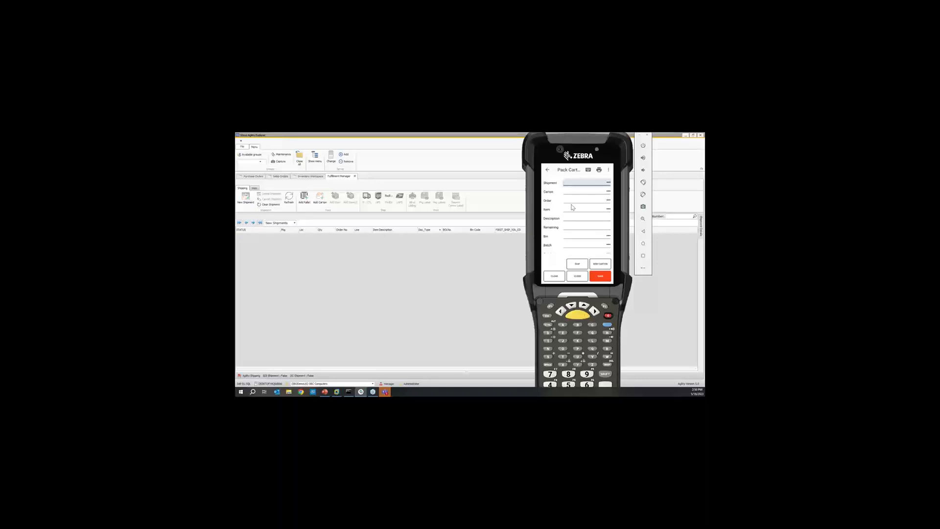
pyautogui.click(640, 135)
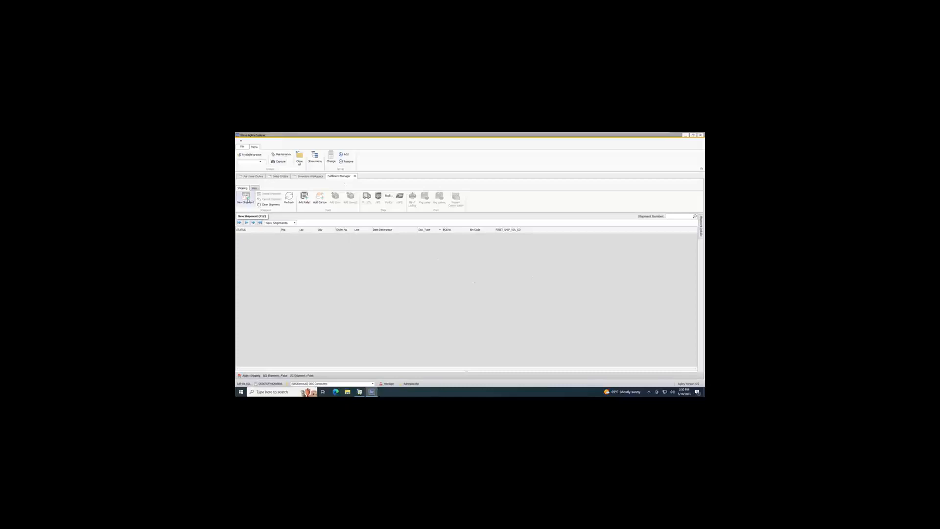
# Create a new shipment with a first carton, and pack the sales order's item 26076, the Dolomite coaster set, into it.
pyautogui.click(246, 199)
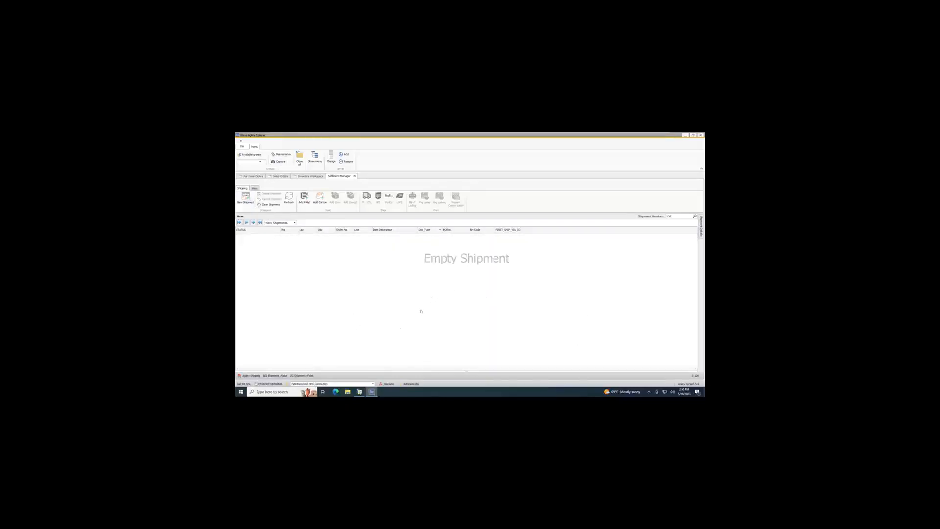
pyautogui.click(320, 200)
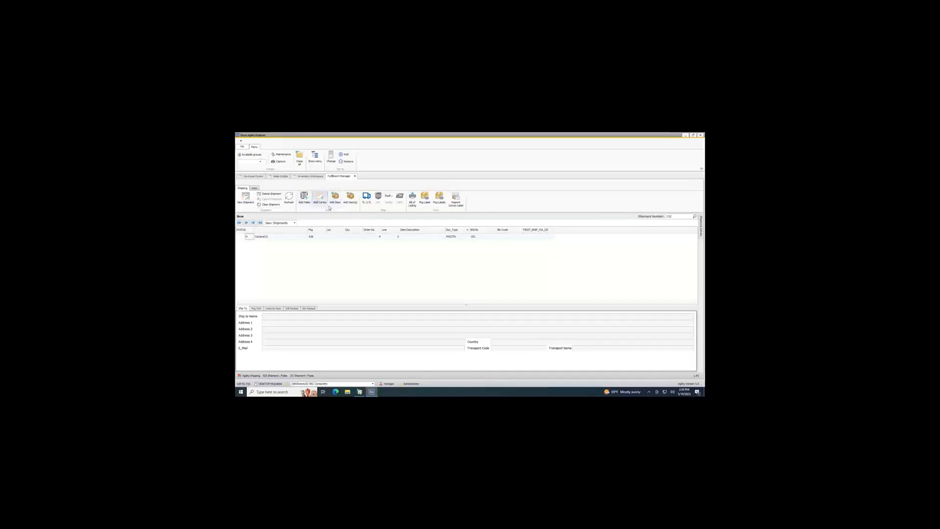
pyautogui.click(335, 197)
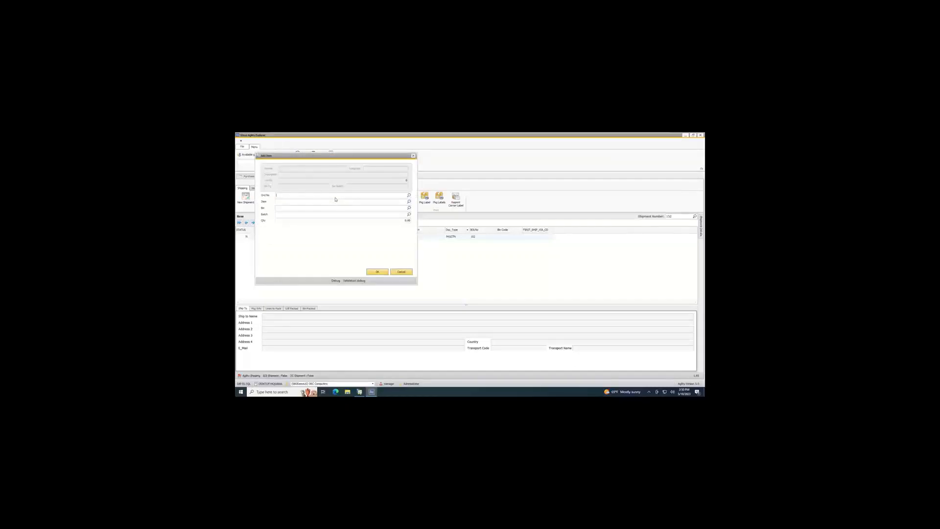
pyautogui.write('1281')
pyautogui.press('Return')
pyautogui.write('26076')
pyautogui.press('Return')
pyautogui.press('Return')
pyautogui.click(385, 272)
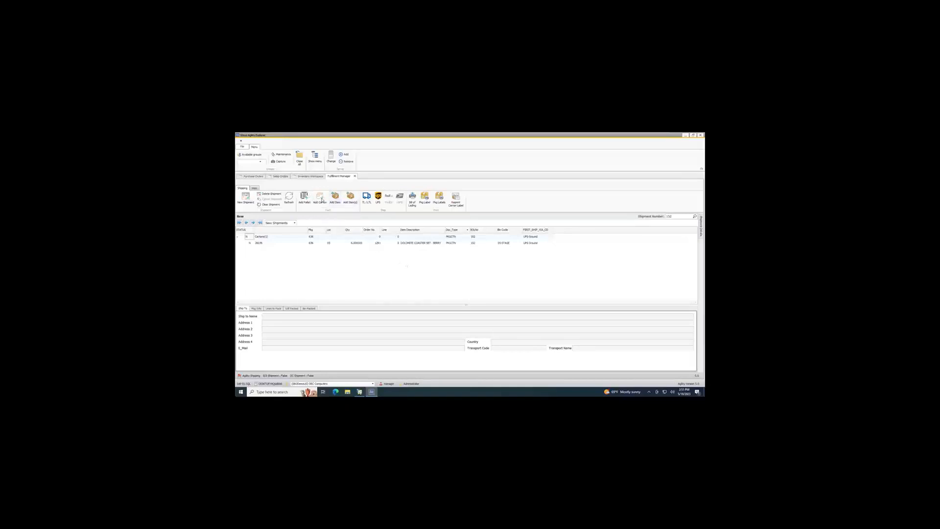
# Add a second carton to the shipment and pack the order's item 40024, the tea mug, into it.
pyautogui.click(322, 200)
pyautogui.click(334, 199)
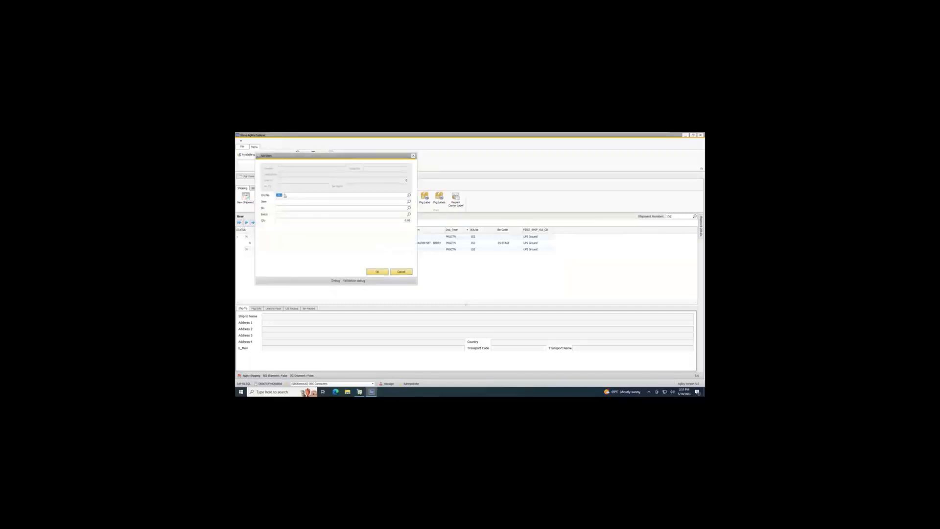
pyautogui.click(277, 202)
pyautogui.write('40024')
pyautogui.press('Tab')
pyautogui.click(354, 220)
pyautogui.click(382, 271)
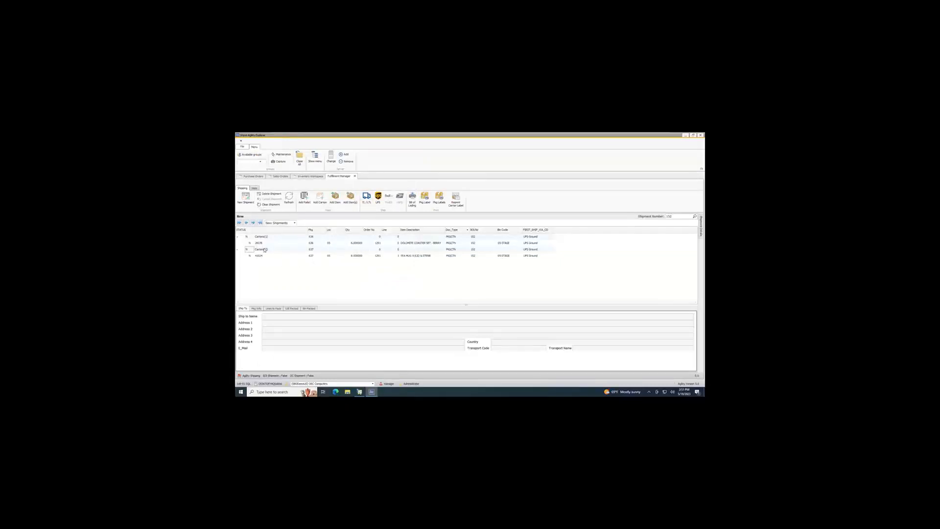
# Add a third carton and pack the order's item 604656, the Flower Power tea glass, from bin 05-STAGE.
pyautogui.click(321, 199)
pyautogui.click(335, 198)
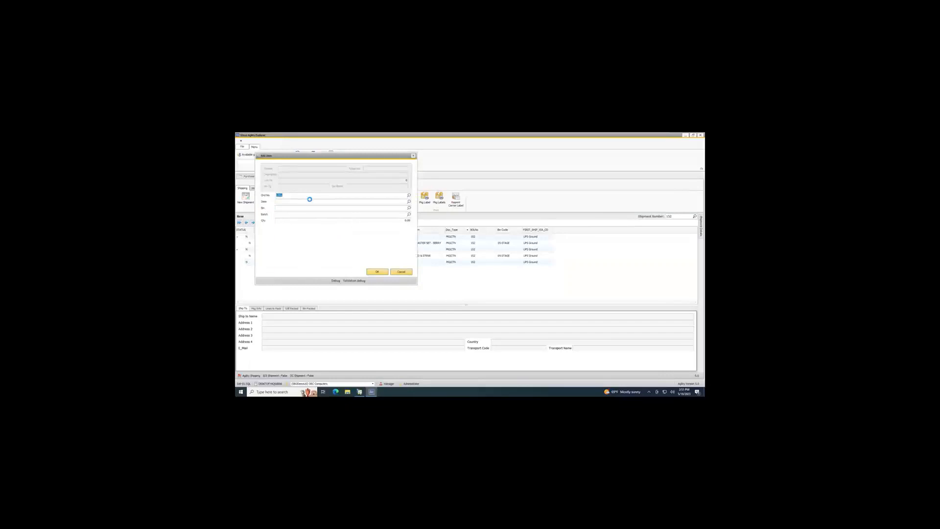
pyautogui.click(310, 201)
pyautogui.write('604658')
pyautogui.press('Tab')
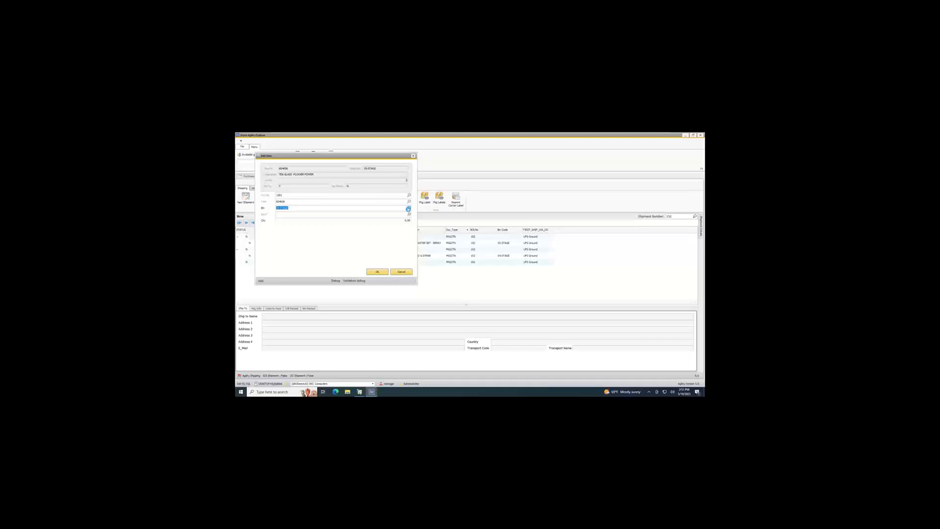
pyautogui.click(408, 209)
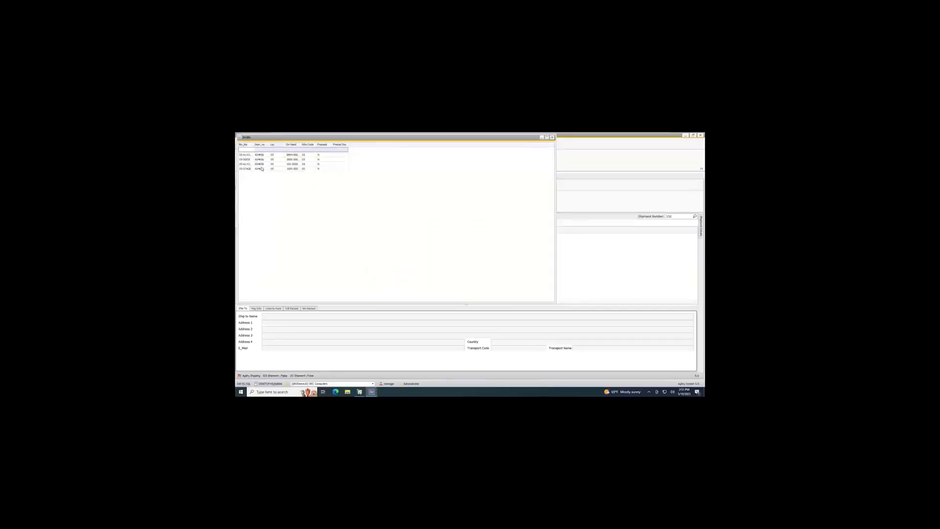
pyautogui.click(249, 169)
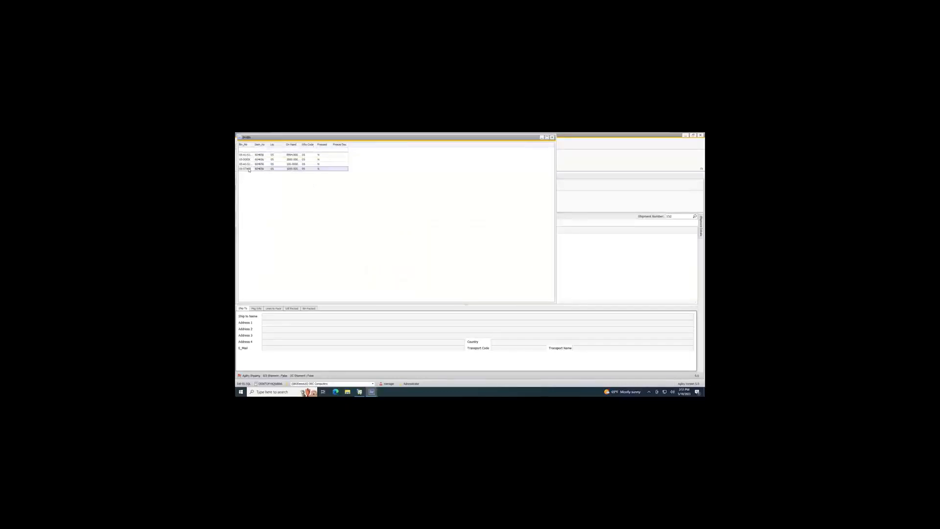
pyautogui.doubleClick(249, 169)
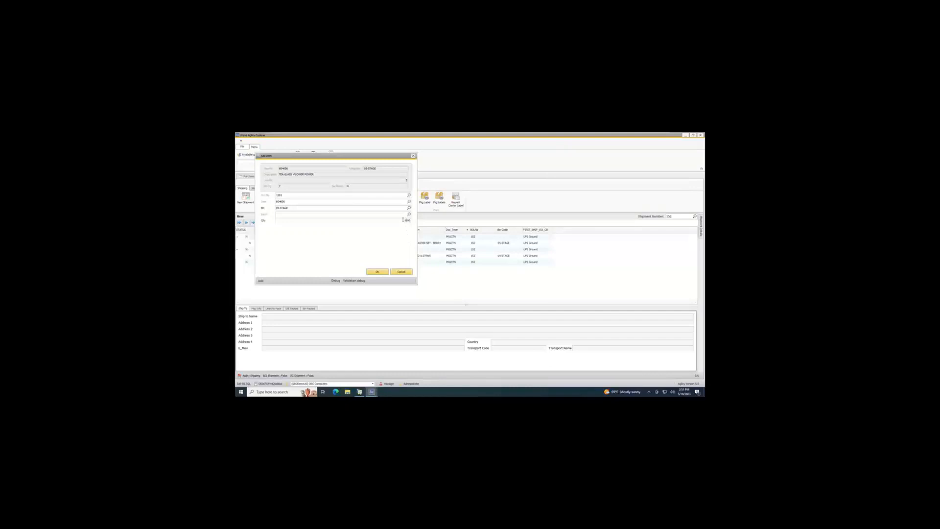
pyautogui.click(378, 272)
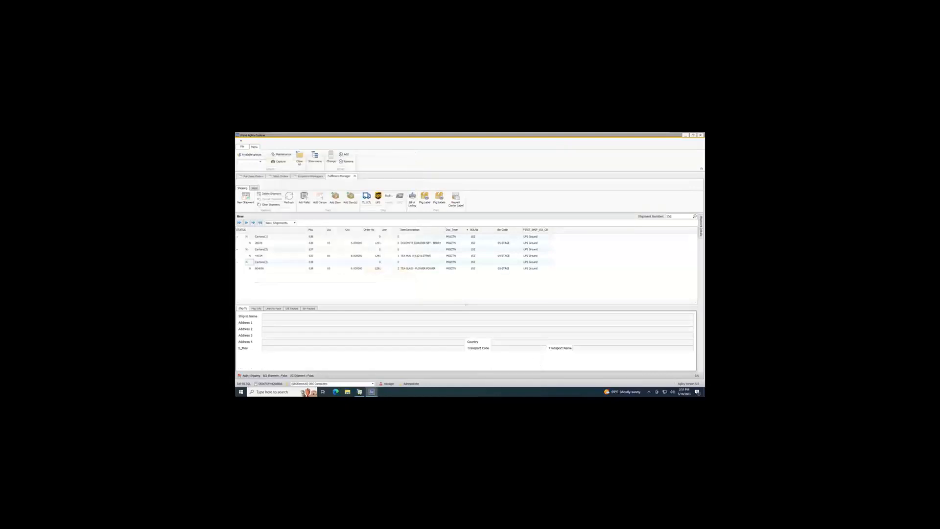
# Check the shipment's lines to pack and its packed lines, and return to the ship-to details.
pyautogui.click(274, 309)
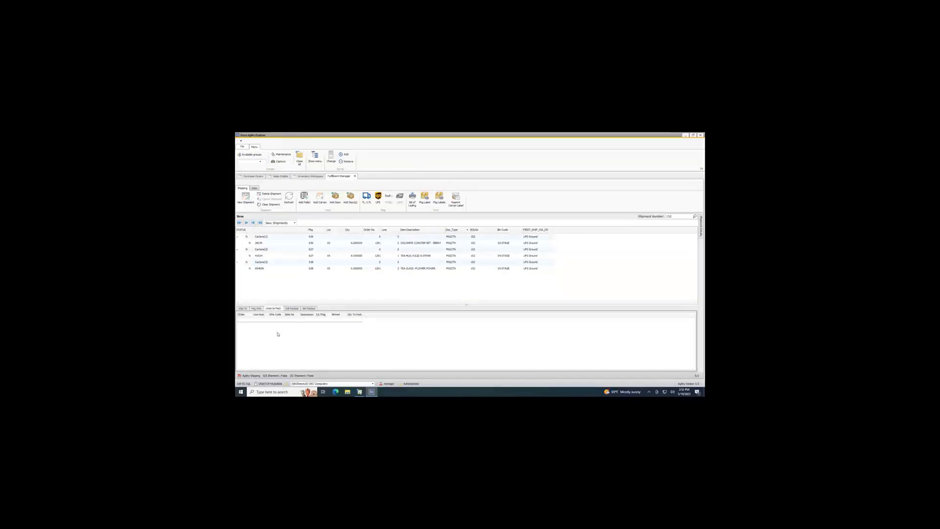
pyautogui.click(292, 309)
pyautogui.click(243, 309)
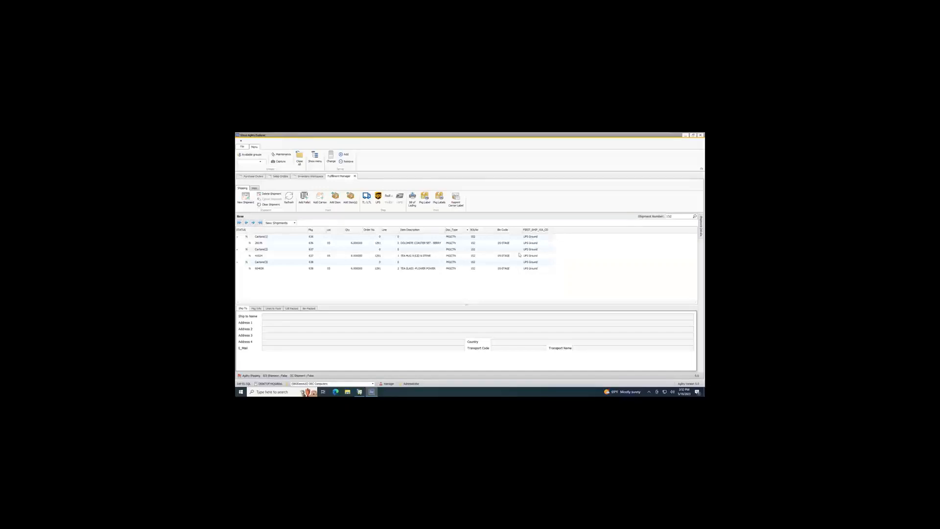
# Check the shipping address and shipping type on the sales order in SAP Business One, and return to its contents.
pyautogui.click(360, 392)
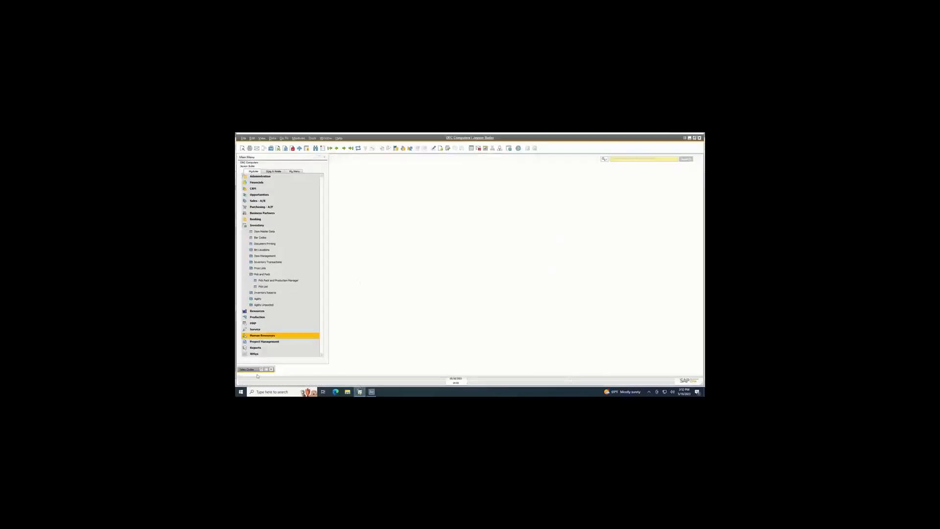
pyautogui.doubleClick(252, 370)
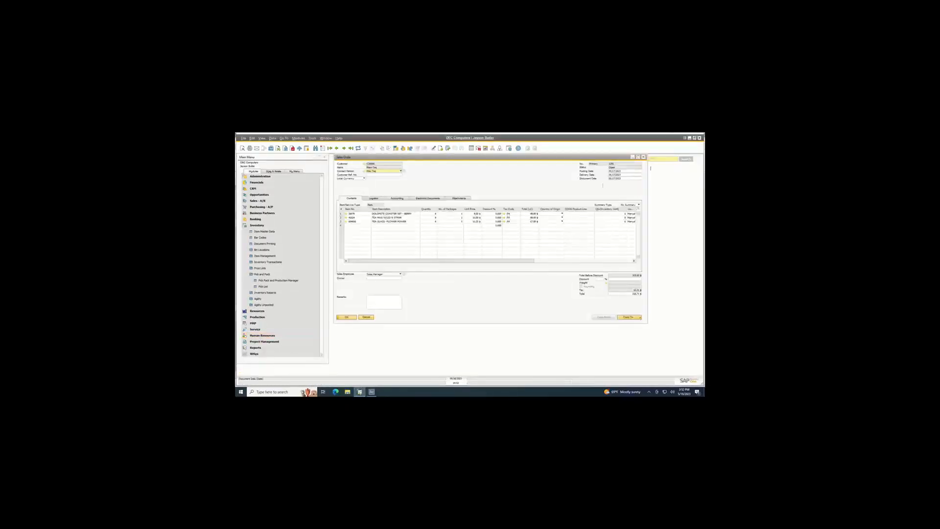
pyautogui.click(381, 198)
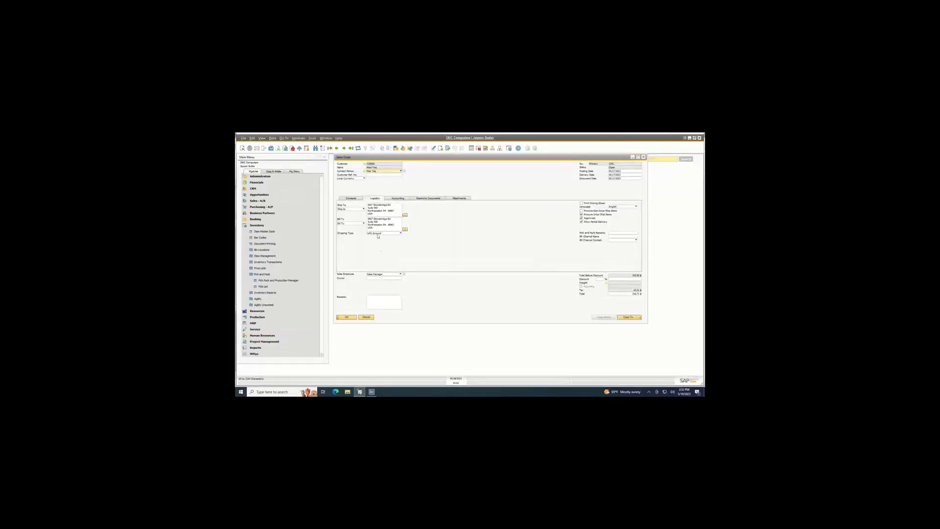
pyautogui.click(351, 198)
# Switch to Agility Explorer, ship the cartons through UPS with the 2 Day Air service, and maximize the pick pack document.
pyautogui.click(371, 393)
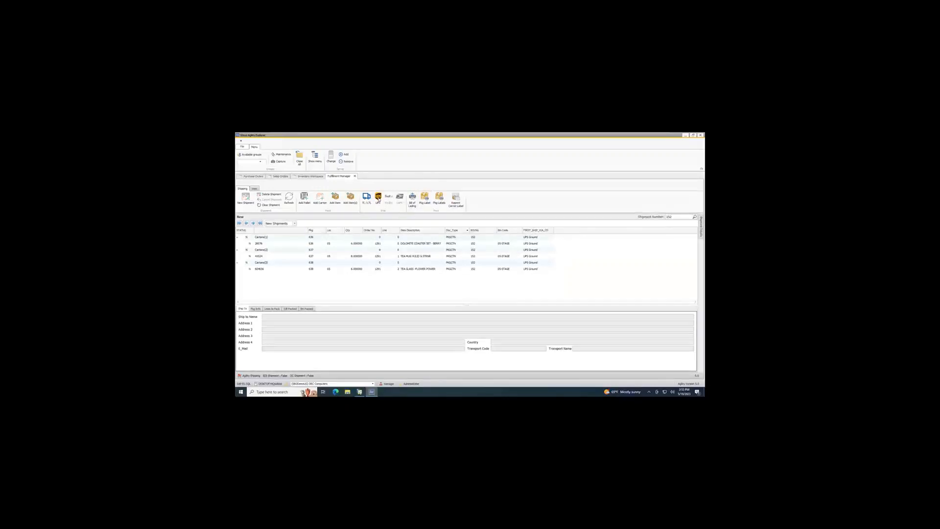
pyautogui.click(378, 199)
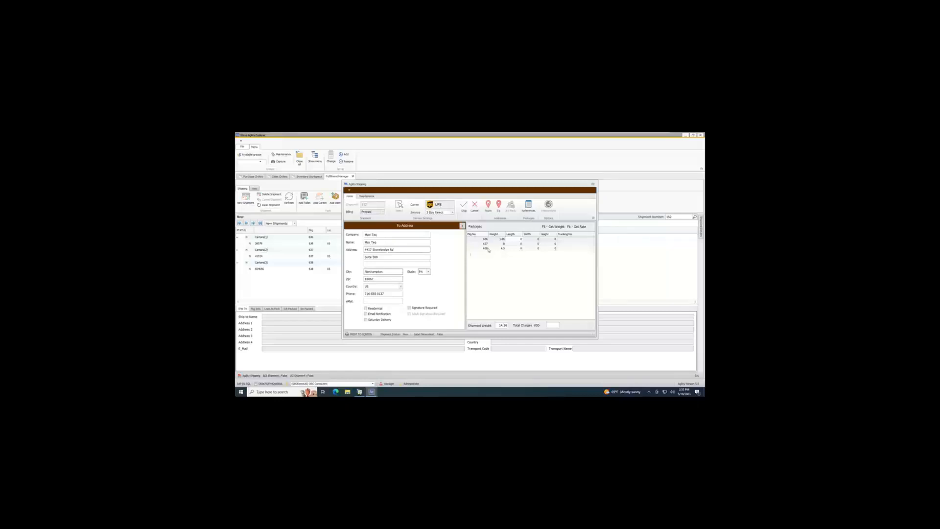
pyautogui.click(440, 213)
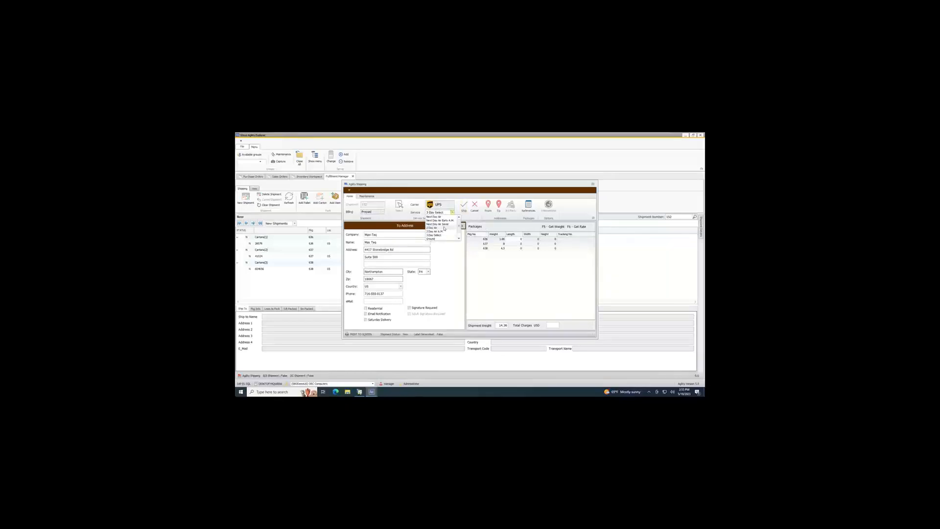
pyautogui.click(444, 228)
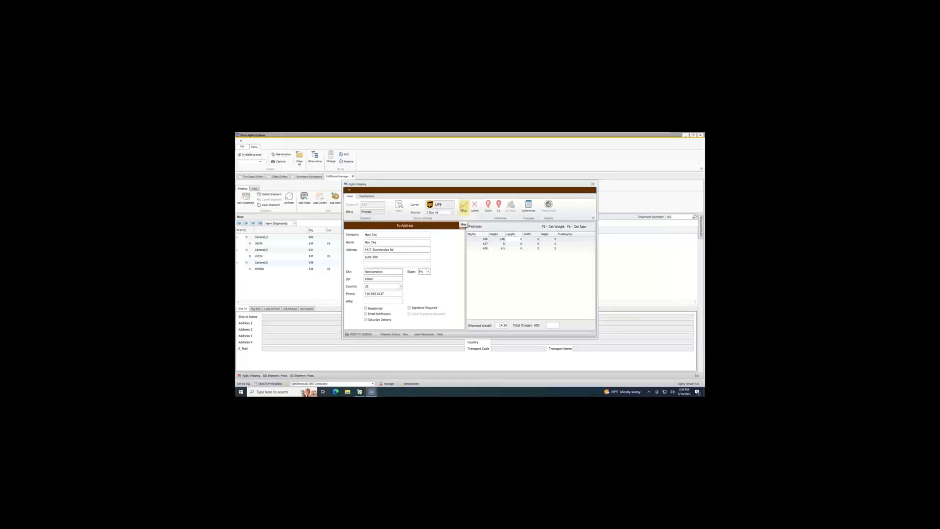
pyautogui.click(464, 207)
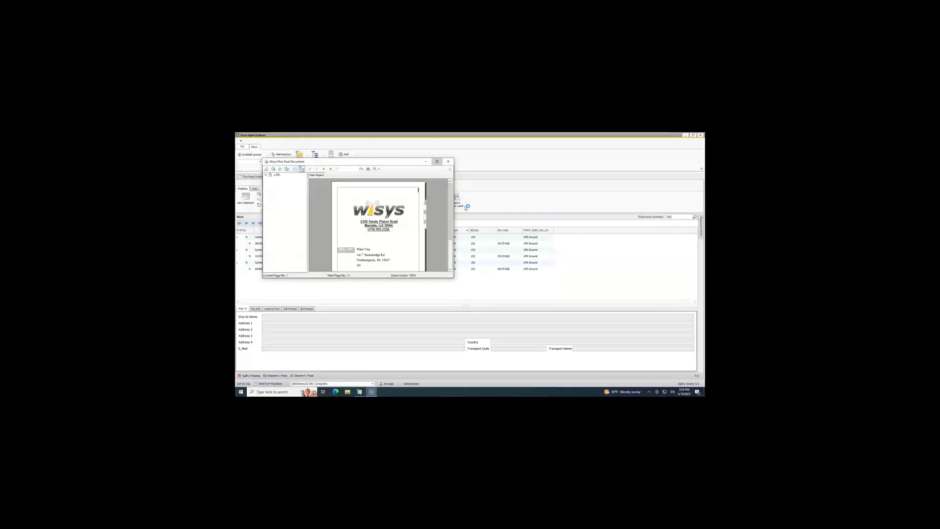
pyautogui.click(437, 161)
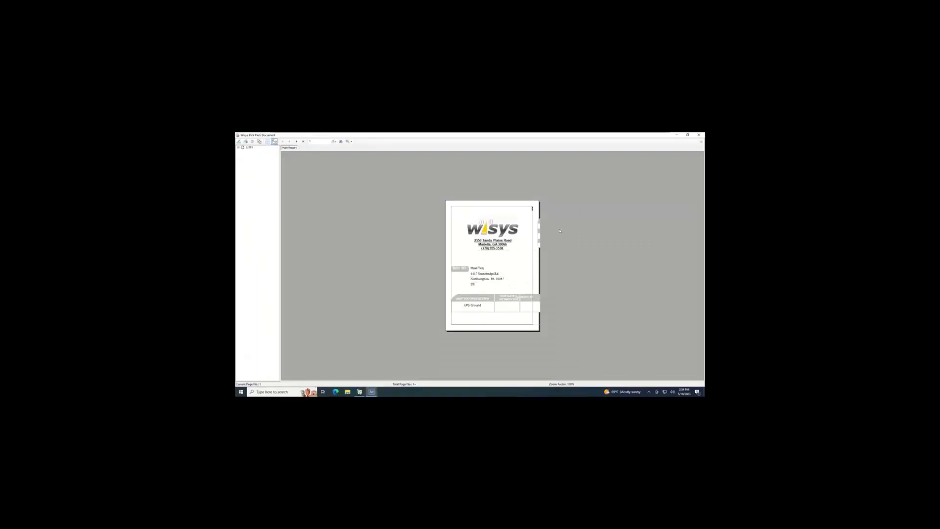
# Close the pick pack document, review the UPS 2nd Day Air labels of all cartons, and close the label preview.
pyautogui.click(698, 134)
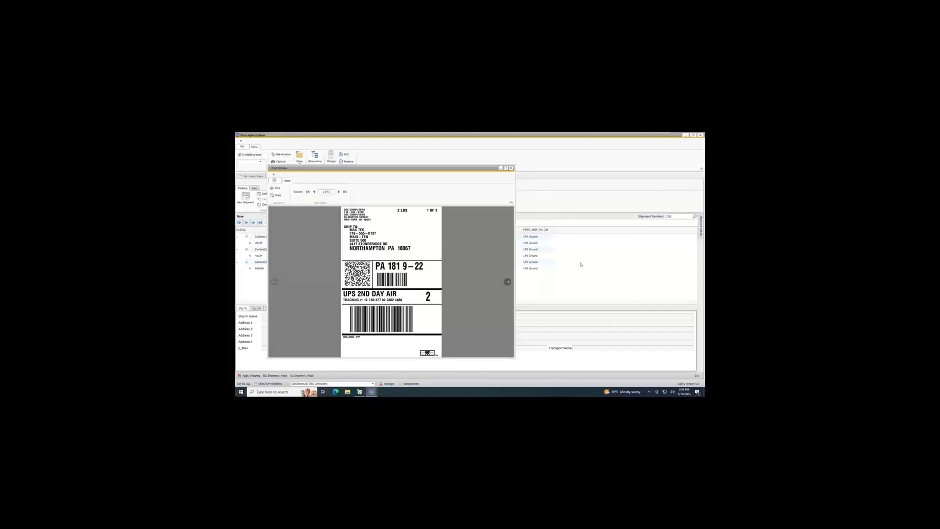
pyautogui.click(509, 283)
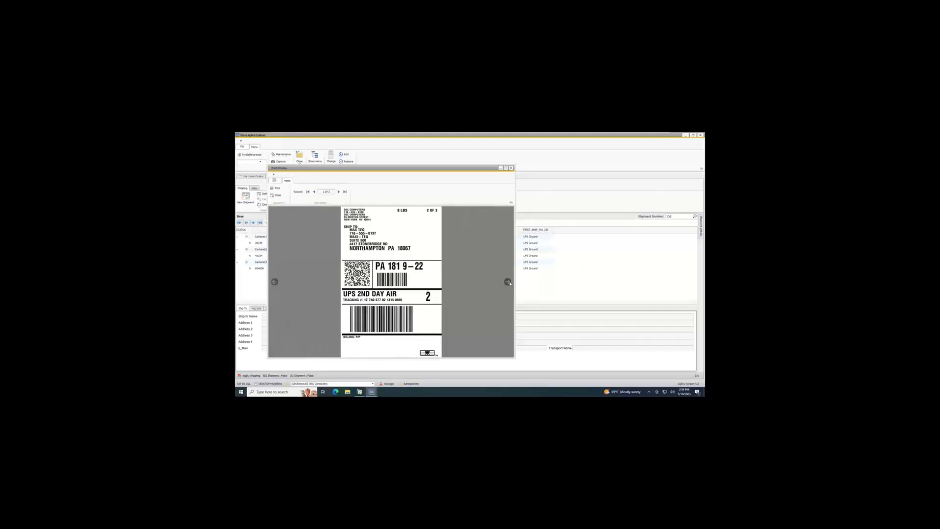
pyautogui.click(510, 283)
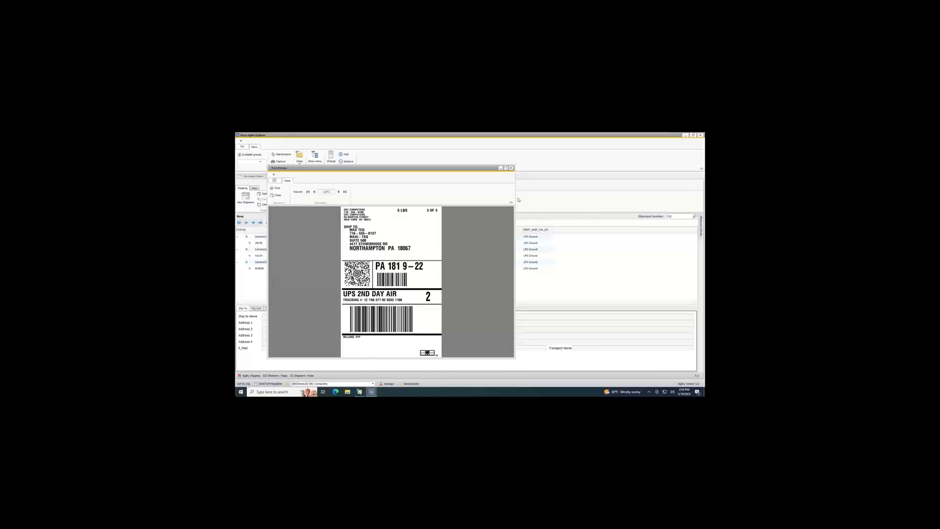
pyautogui.click(512, 169)
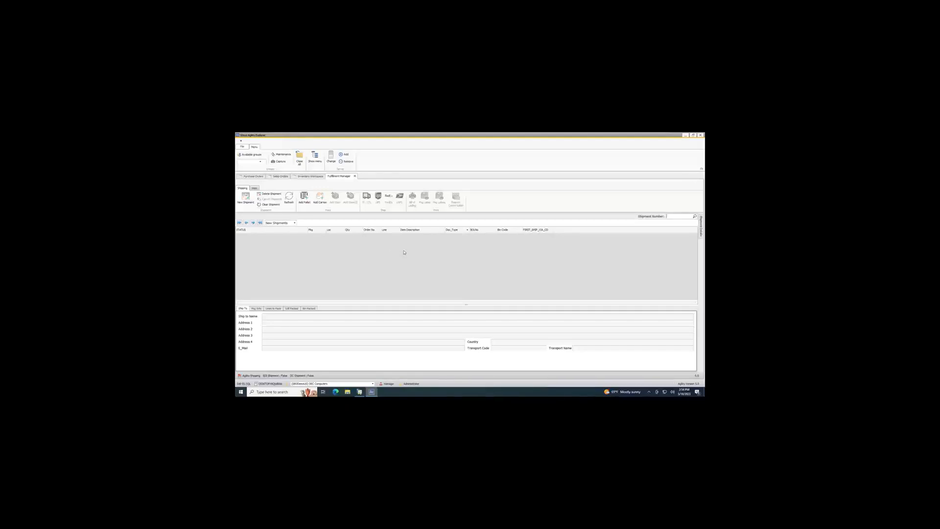
# Switch to SAP Business One, refresh the shipped sales order, and open its relationship map.
pyautogui.click(360, 393)
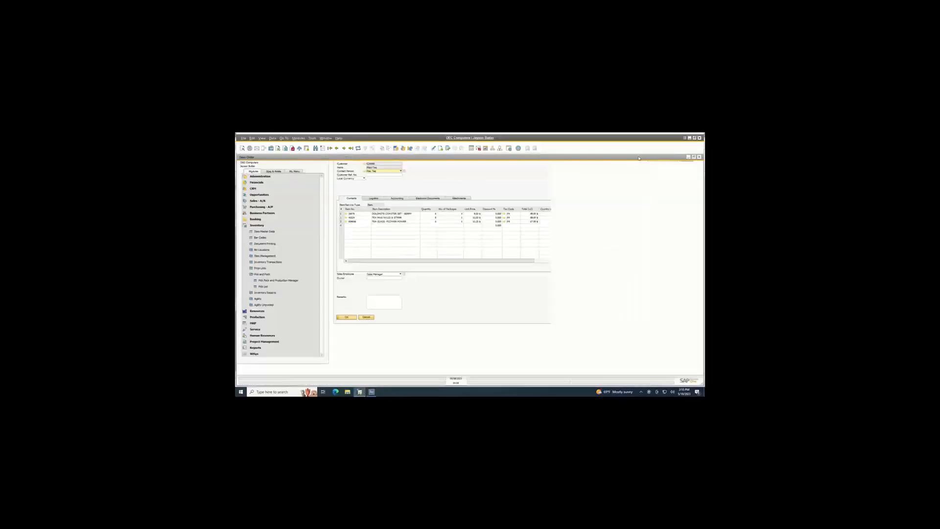
pyautogui.click(359, 149)
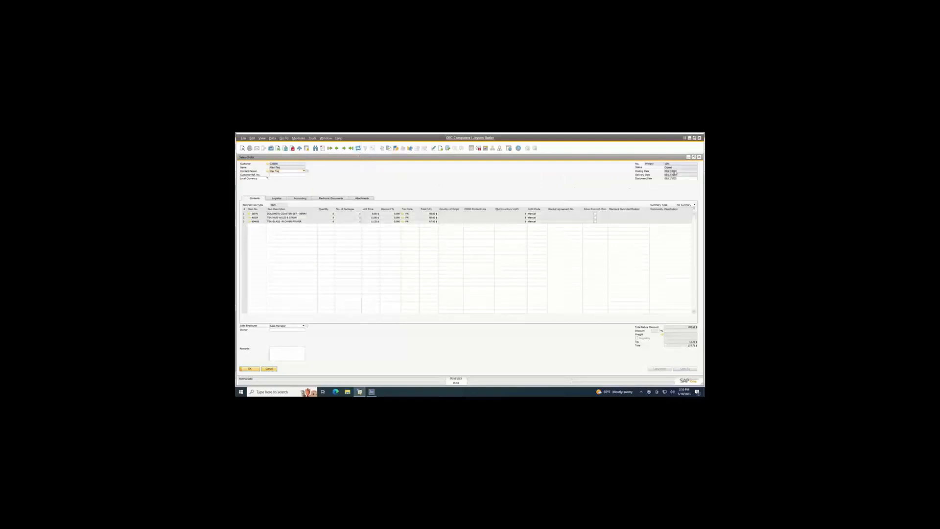
pyautogui.rightClick(458, 184)
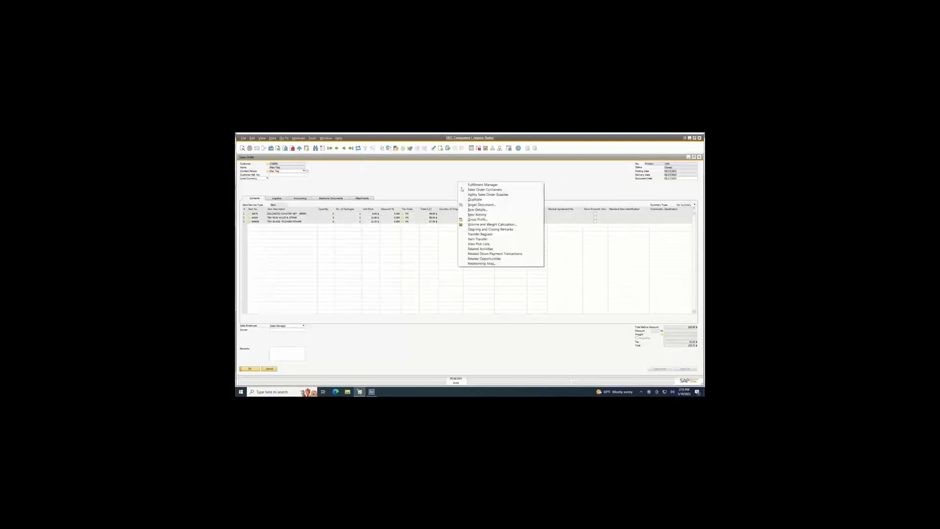
pyautogui.click(487, 264)
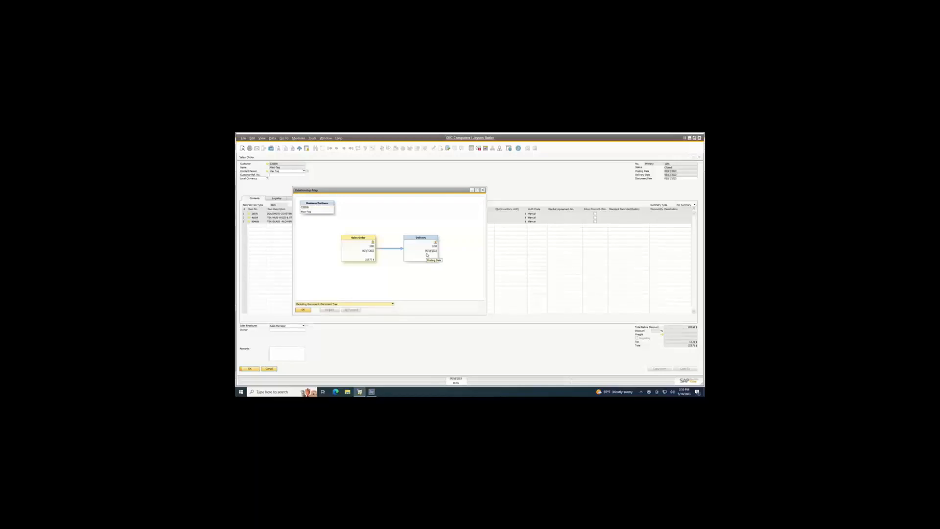
# Open the linked delivery, check its logistics details and tracking number, and close the delivery and the relationship map.
pyautogui.click(428, 249)
pyautogui.doubleClick(428, 248)
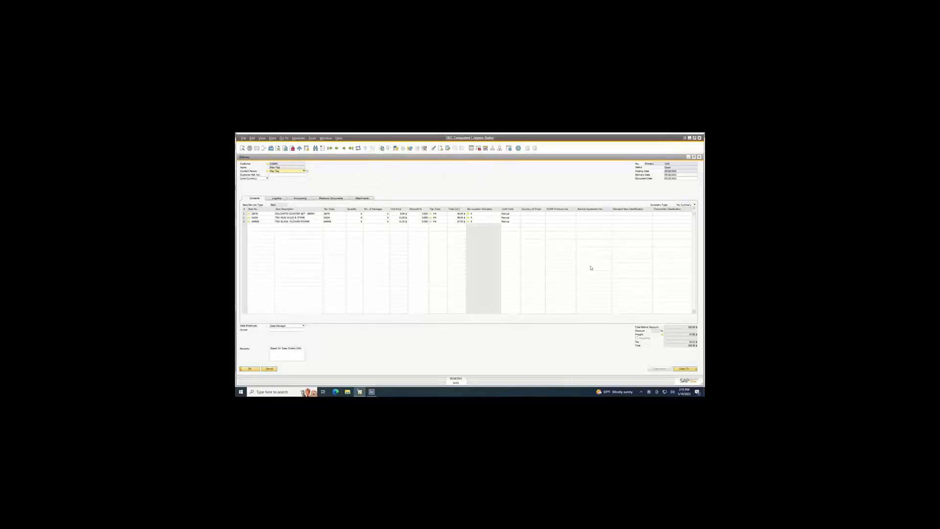
pyautogui.click(278, 198)
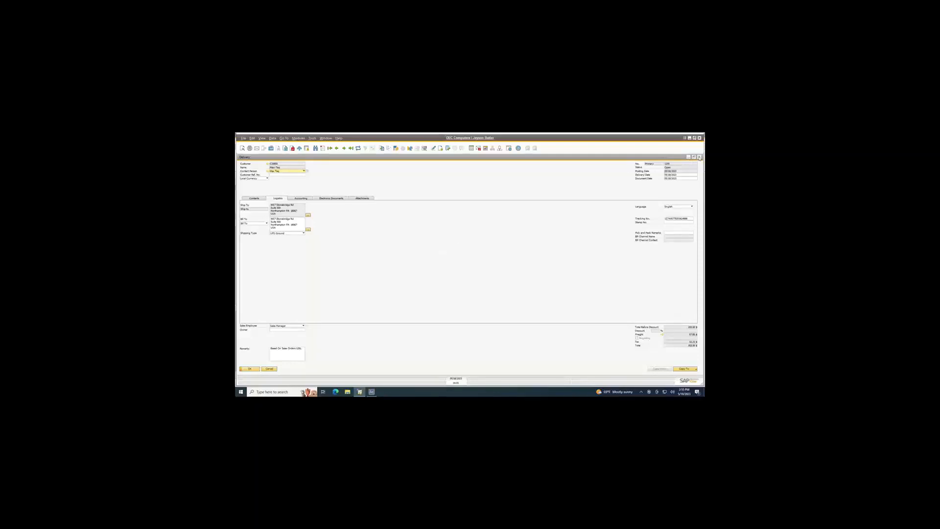
pyautogui.click(700, 157)
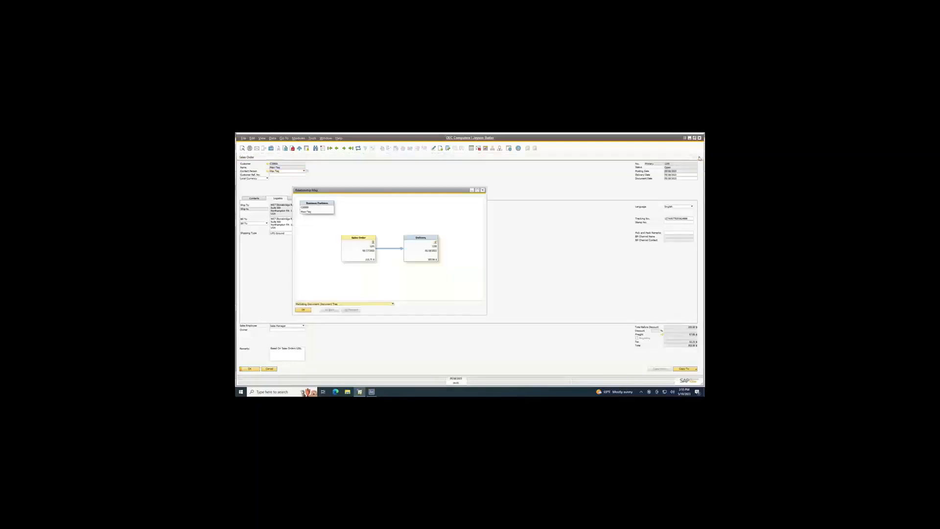
pyautogui.click(483, 191)
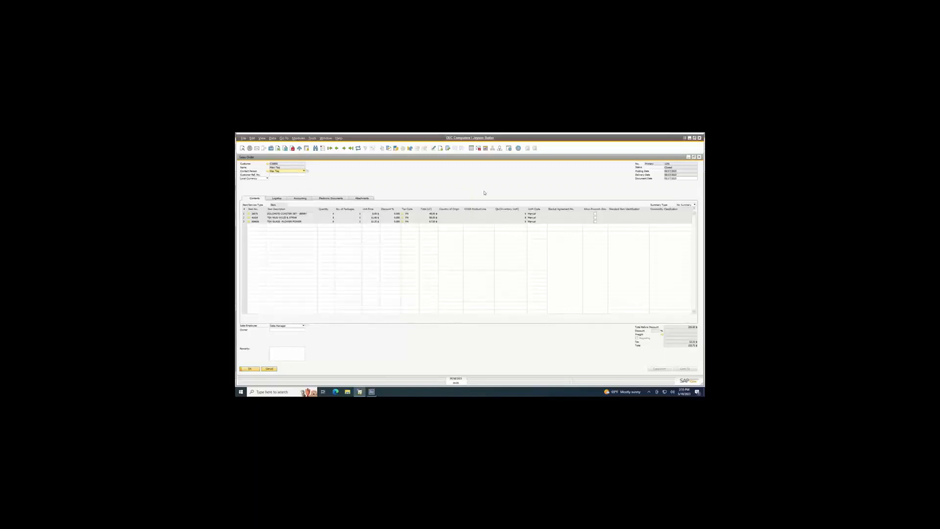
# Switch to Agility Explorer, filter the Sales Orders list by the shipped order's number, and show the order's lines.
pyautogui.click(372, 392)
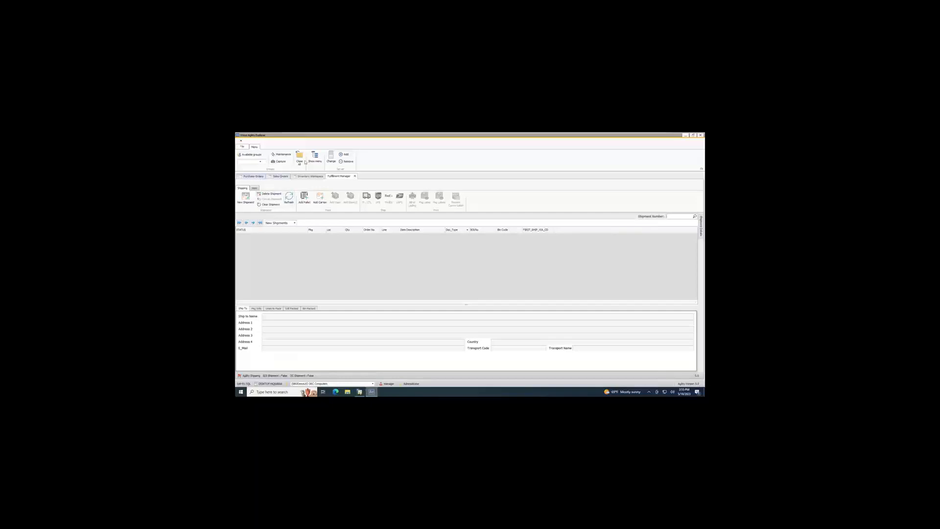
pyautogui.click(315, 157)
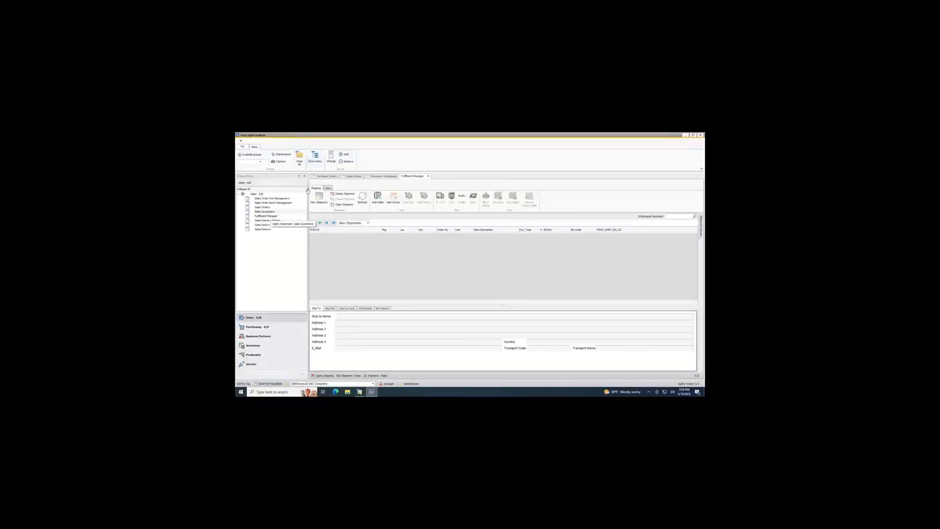
pyautogui.doubleClick(267, 207)
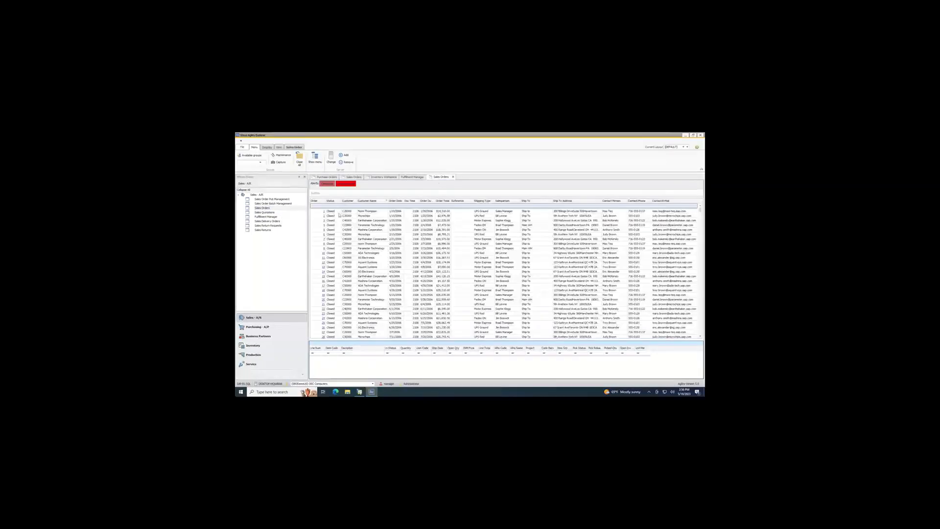
pyautogui.click(318, 206)
pyautogui.click(360, 392)
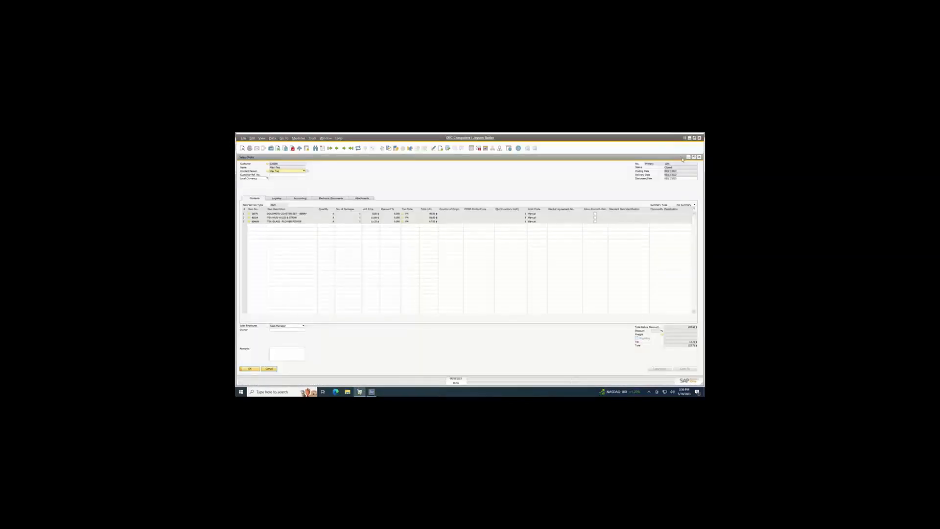
pyautogui.click(690, 138)
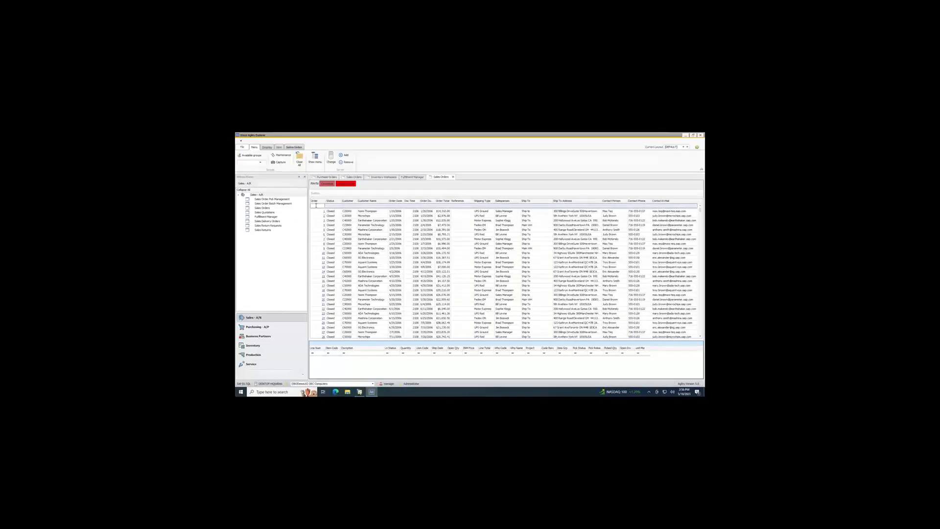
pyautogui.write('1291')
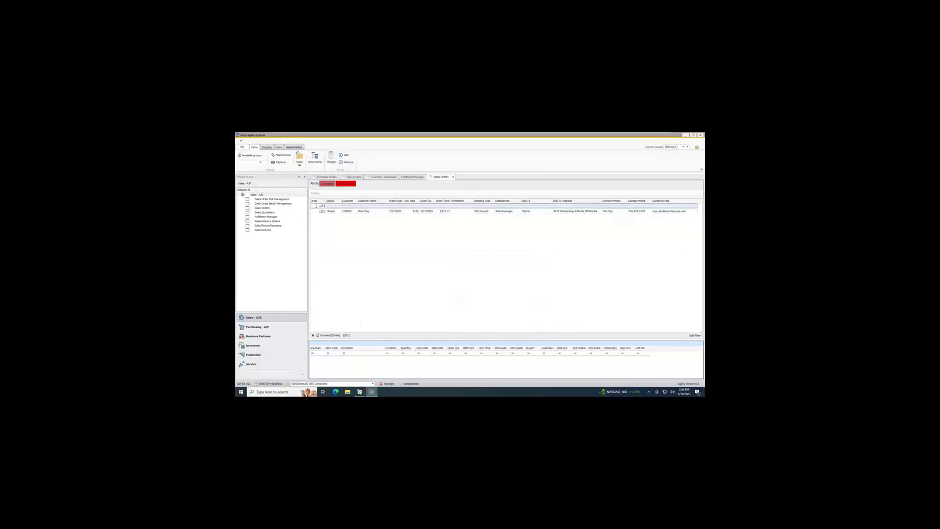
pyautogui.click(339, 214)
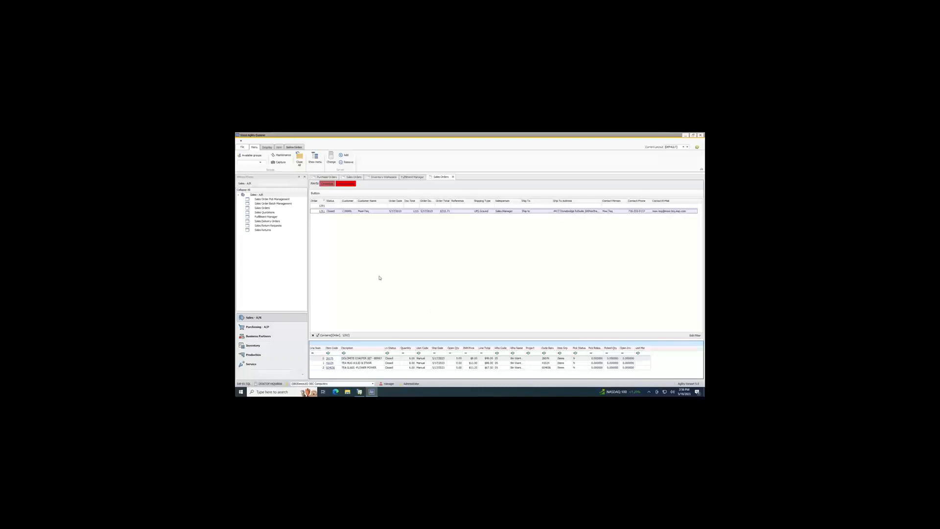
# Open the filtered sales order in SAP Business One from its order link, close it, and return to Agility Explorer.
pyautogui.click(322, 211)
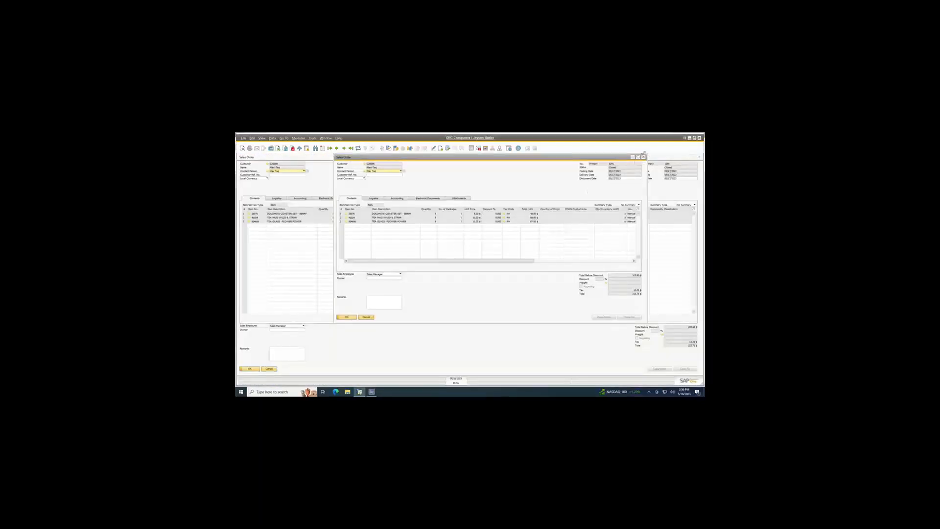
pyautogui.click(644, 157)
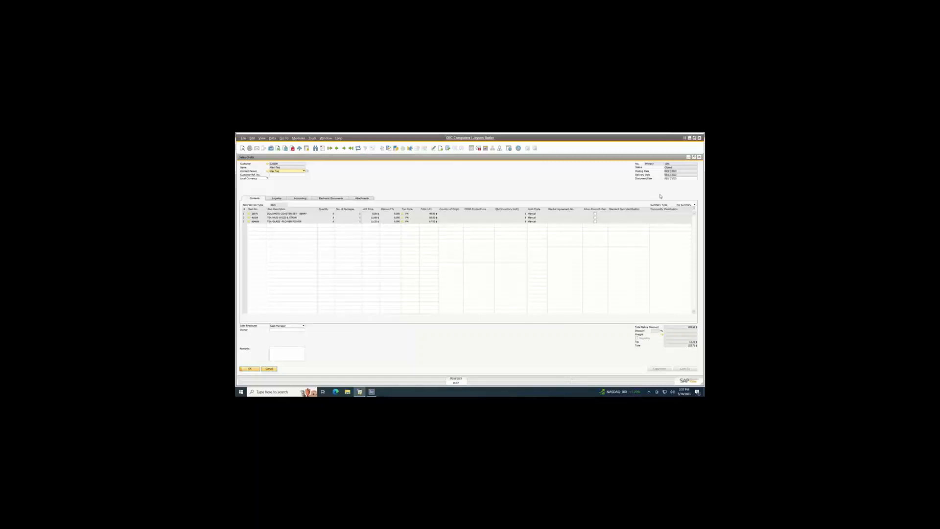
pyautogui.click(690, 138)
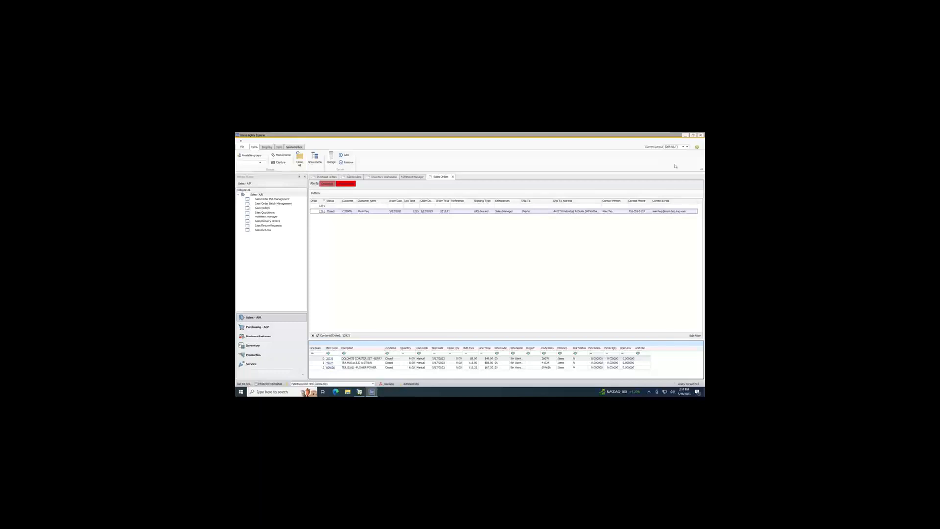
# Return the handheld from Pack Cartons to the Agility 360 menu, and close the sales order in SAP Business One.
pyautogui.click(685, 135)
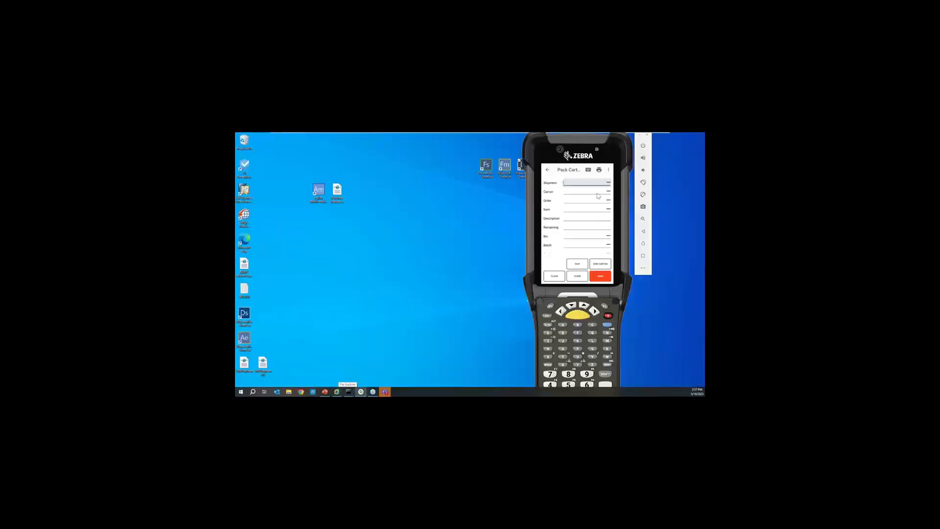
pyautogui.click(550, 171)
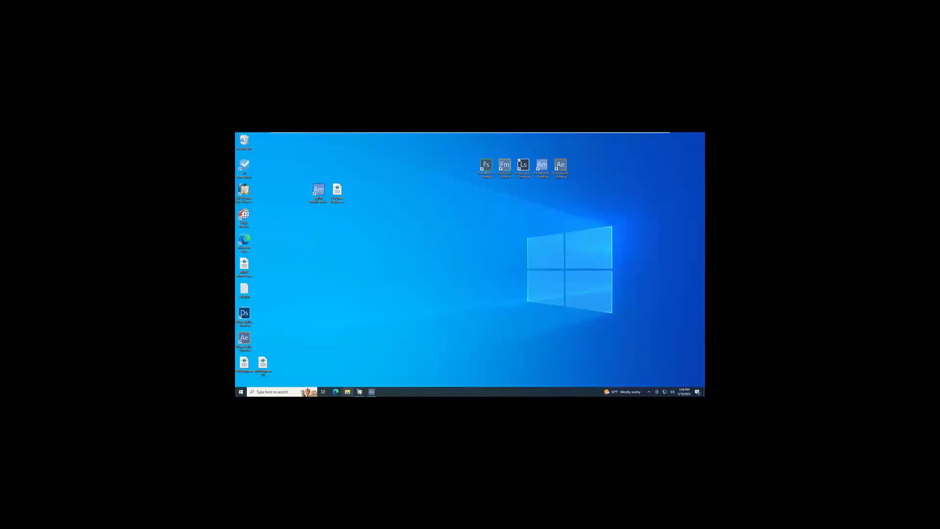
pyautogui.click(360, 391)
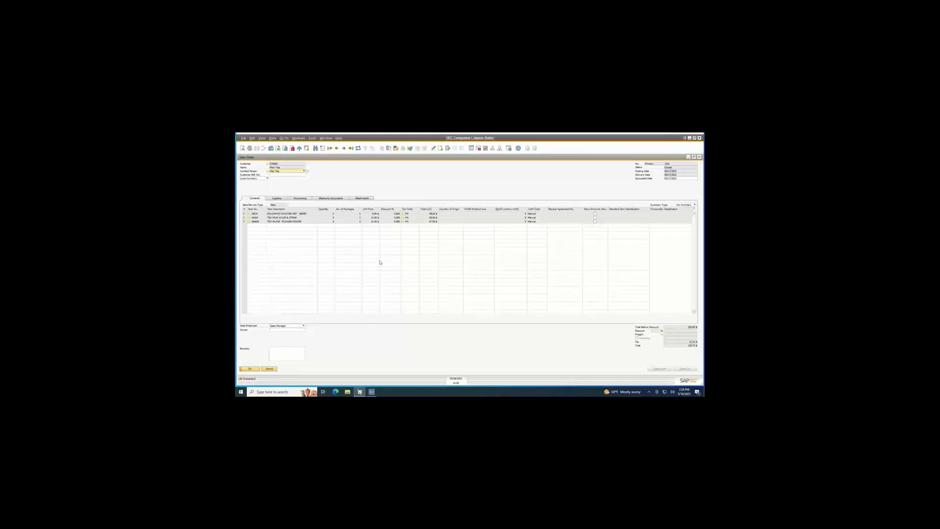
pyautogui.click(699, 157)
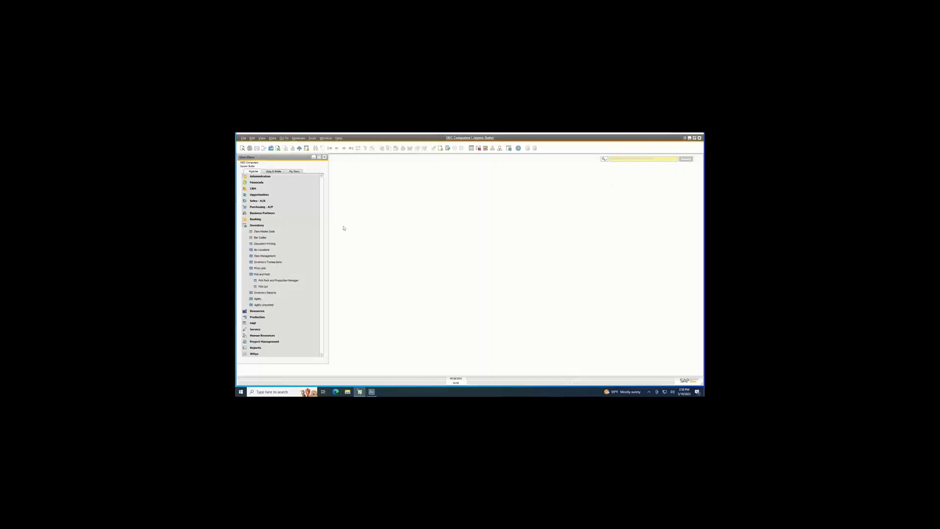
# Open Bin Location Master Data, maximize it, look through the bin location properties, and close it.
pyautogui.click(281, 252)
pyautogui.click(280, 256)
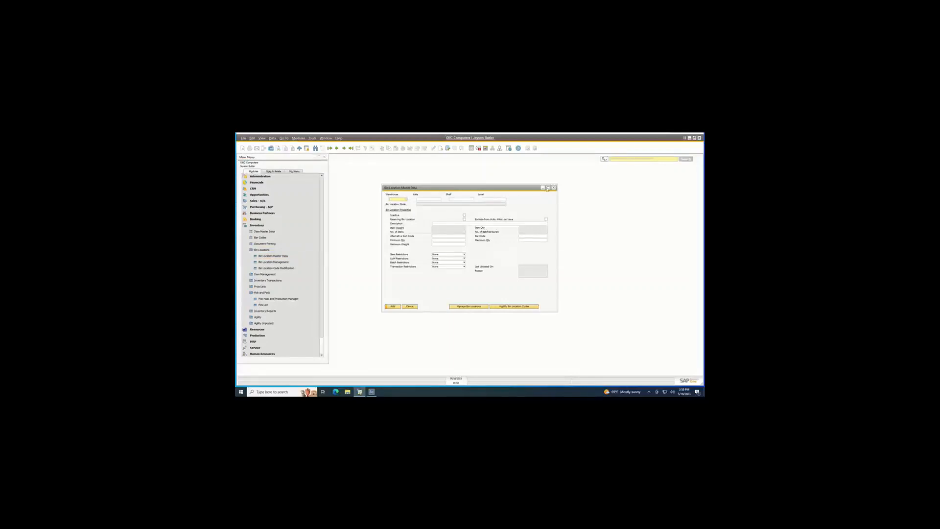
pyautogui.click(548, 188)
pyautogui.click(345, 149)
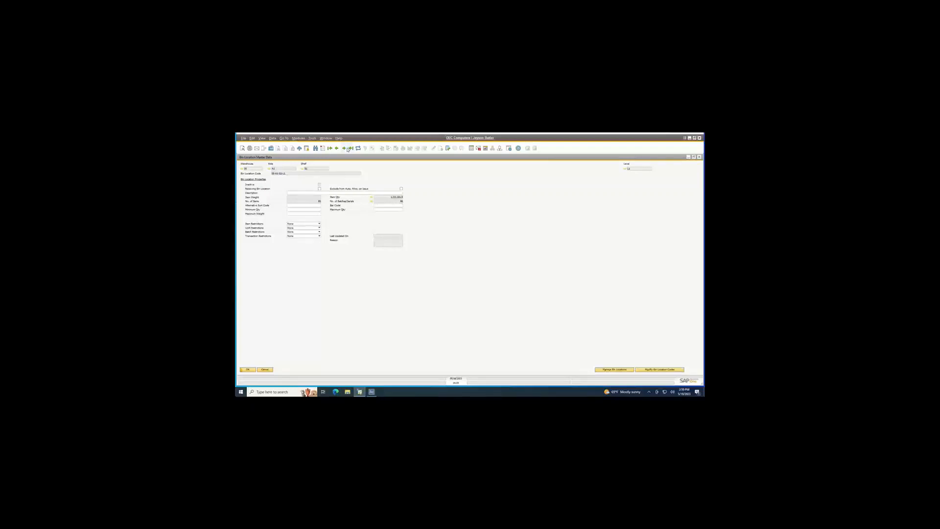
pyautogui.click(344, 148)
pyautogui.click(700, 157)
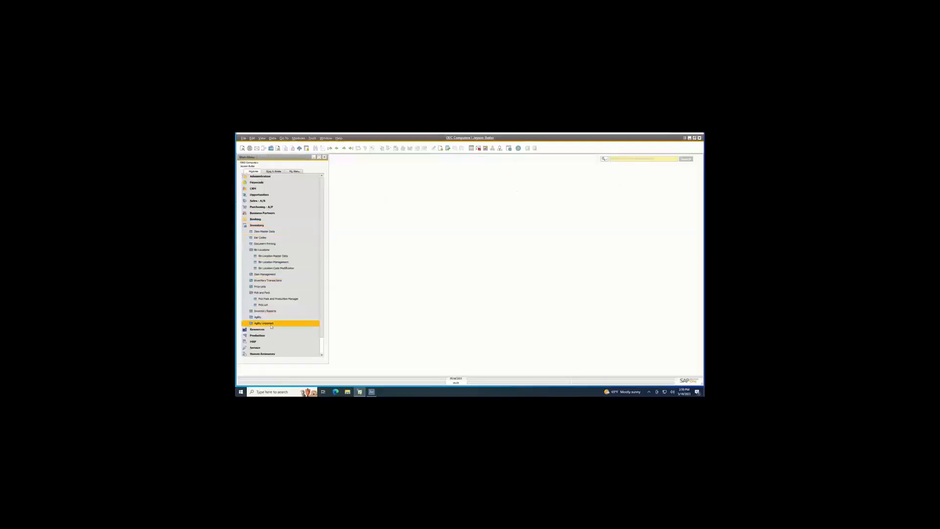
# Open the last record in Item Master Data, review the available item groups without changing the selection, and minimize SAP Business One.
pyautogui.click(275, 235)
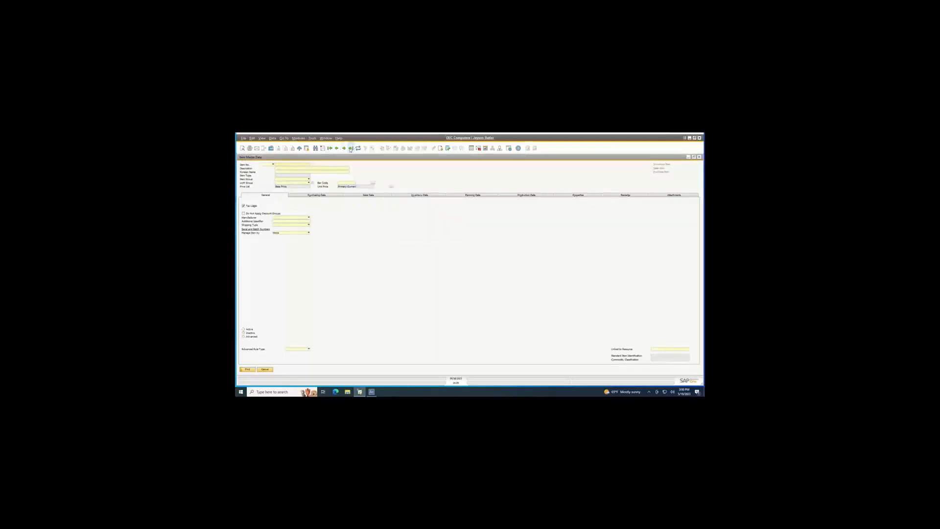
pyautogui.click(351, 148)
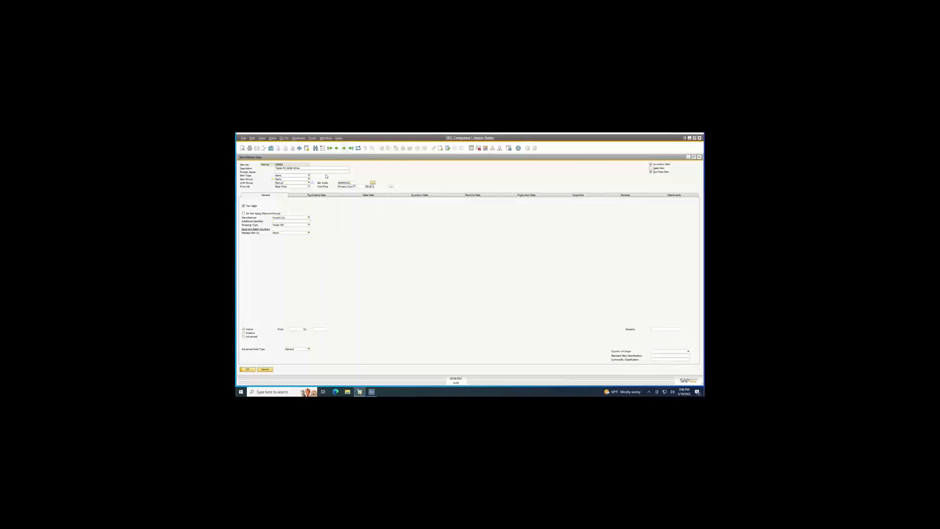
pyautogui.click(284, 179)
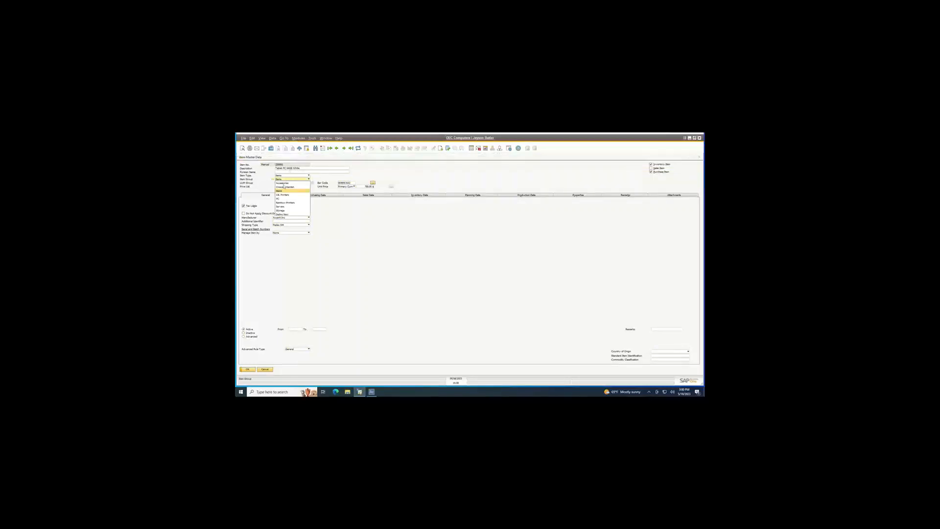
pyautogui.click(309, 180)
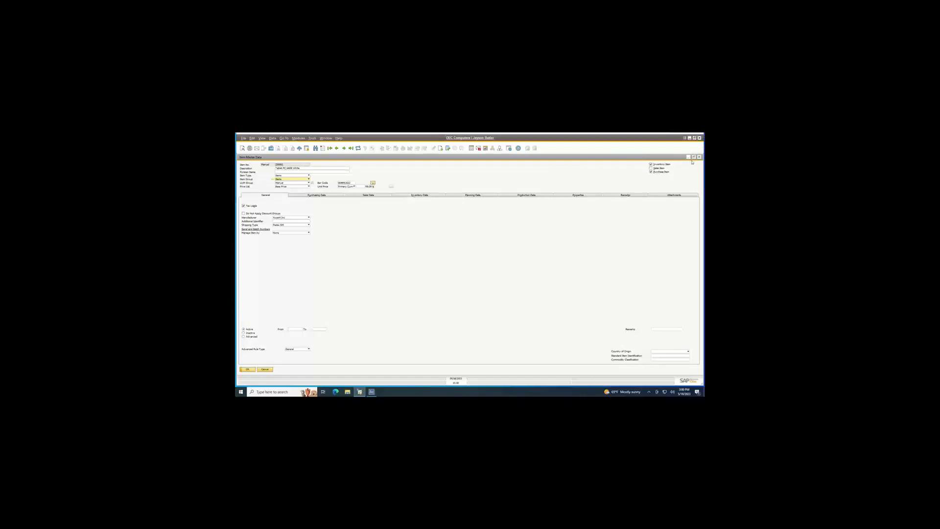
pyautogui.click(689, 137)
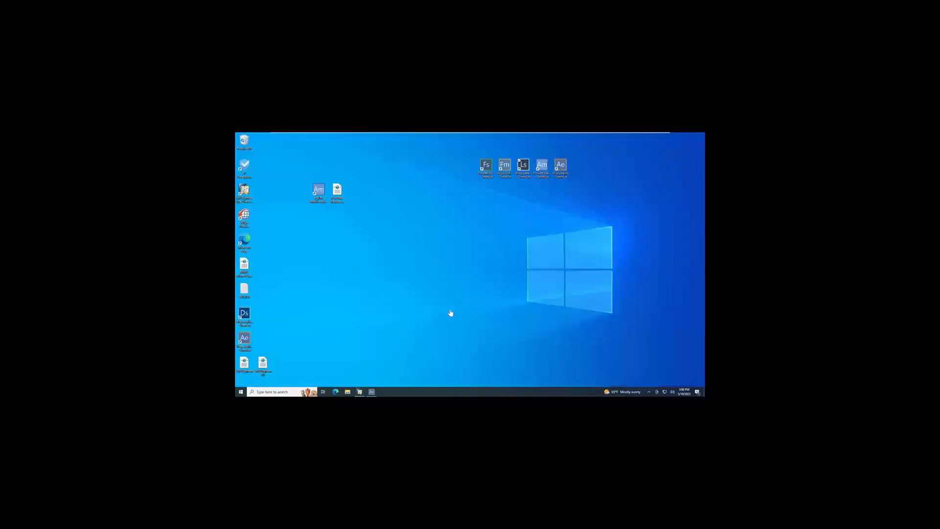